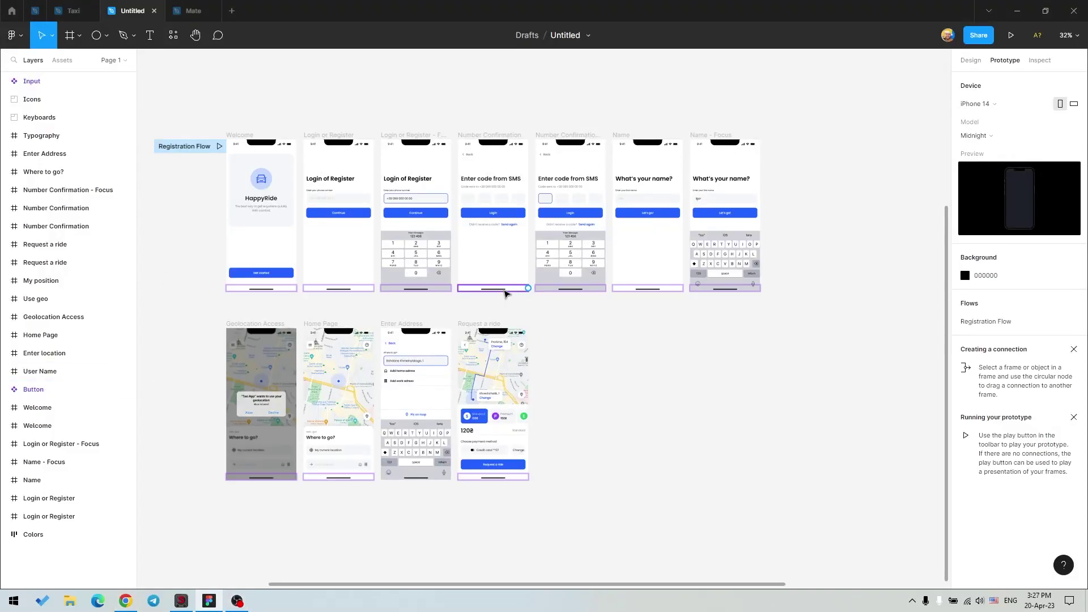
Connect the welcome screen's Get started button to the Login or Register frame and play the prototype
scroll(259, 278, "up", 1)
scroll(259, 278, "up", 5)
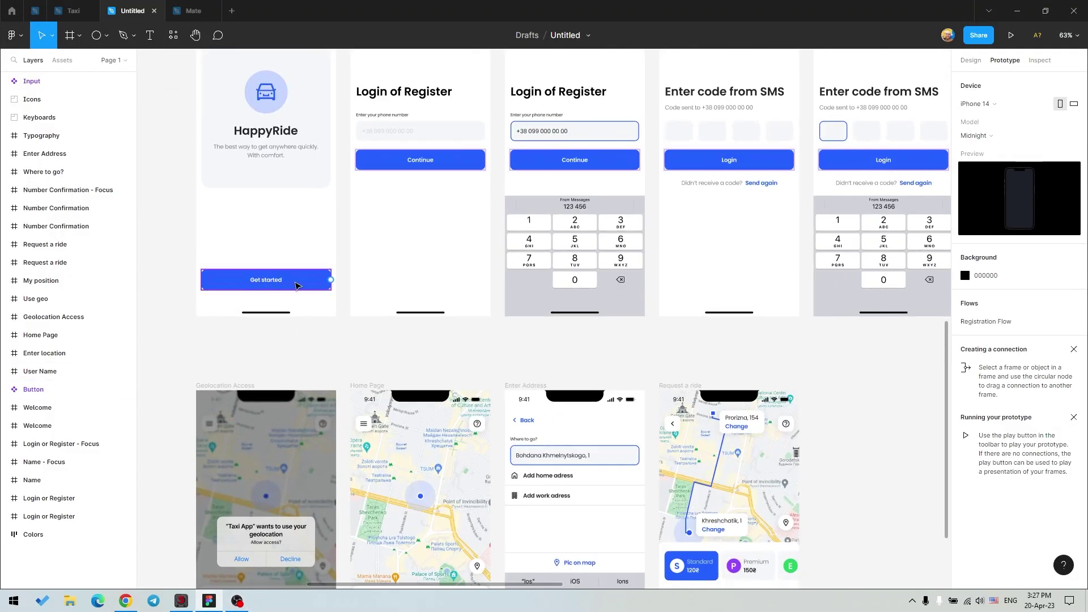
left_click(265, 287)
left_click_drag(331, 280, 360, 385)
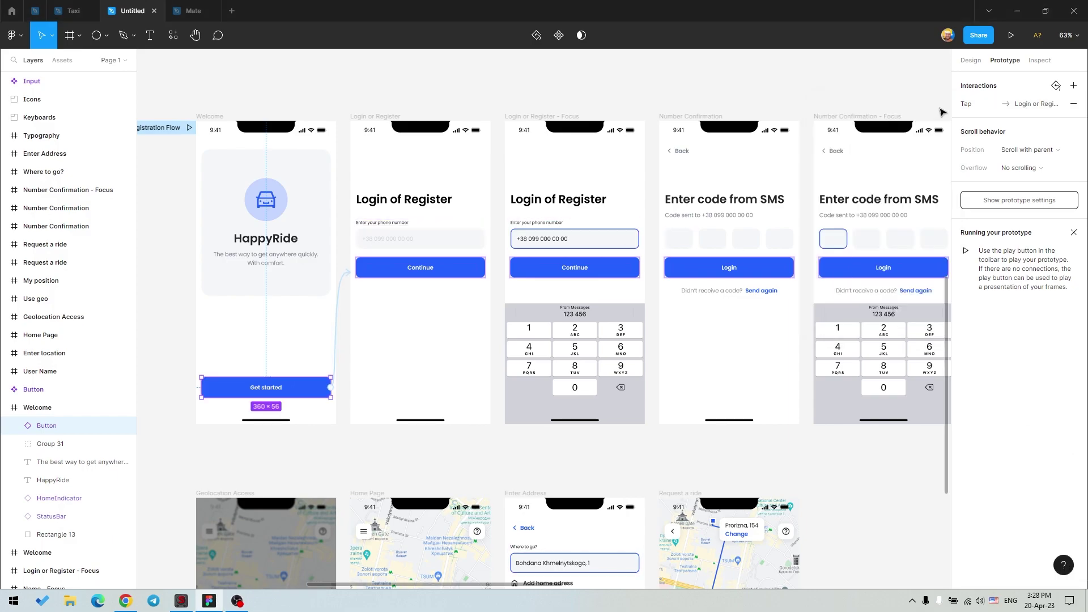
left_click(189, 127)
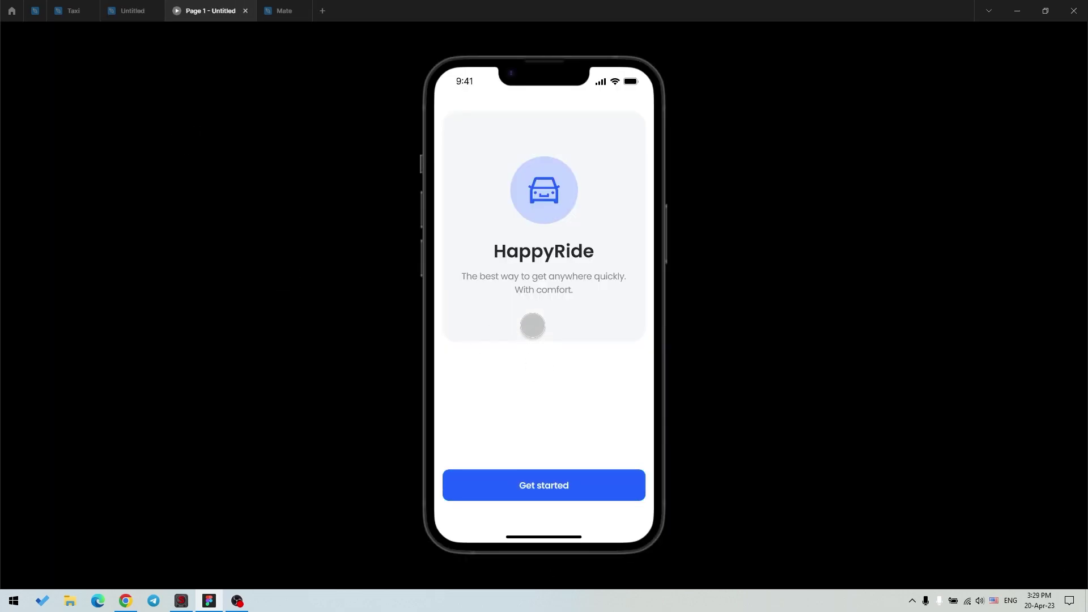
Tap Get started in the prototype to confirm it opens Login or Register, then return to the design file
left_click(542, 480)
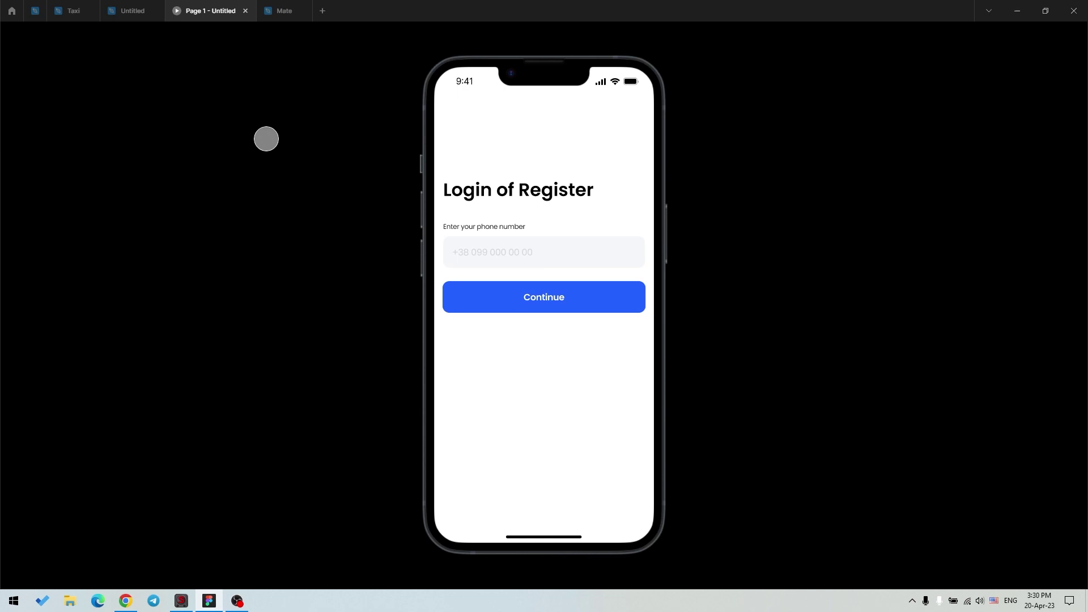
left_click(132, 10)
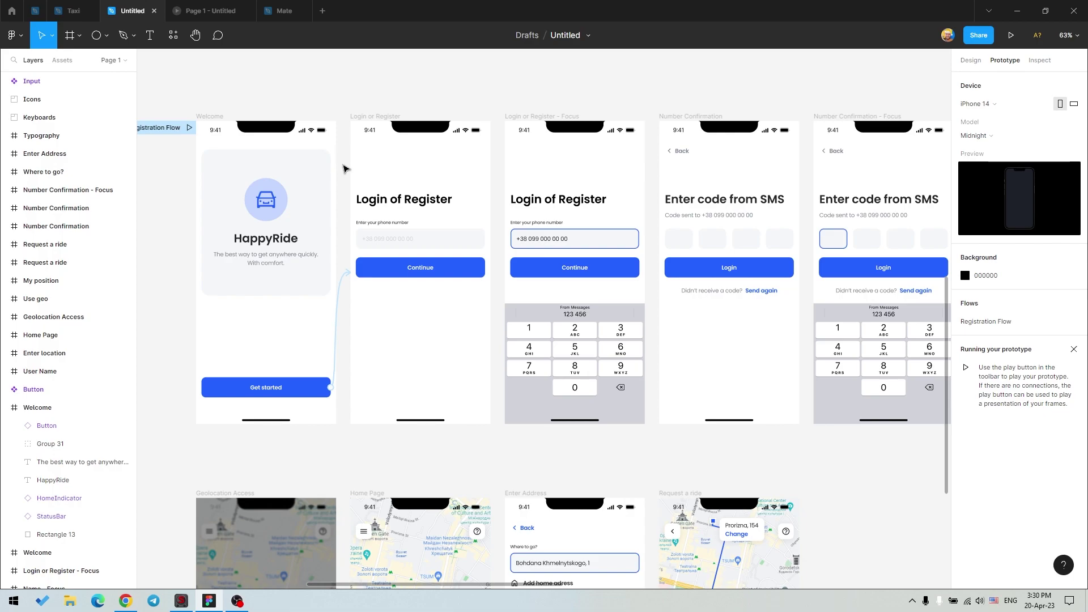
Link the phone number field to the Login or Register - Focus screen
left_click(431, 238)
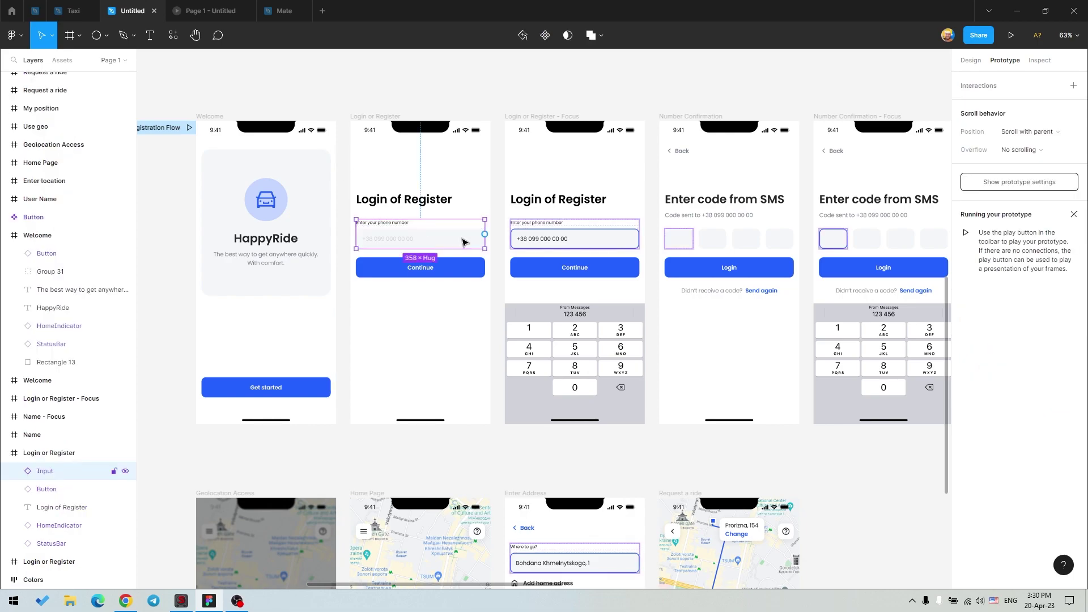
left_click_drag(484, 234, 509, 271)
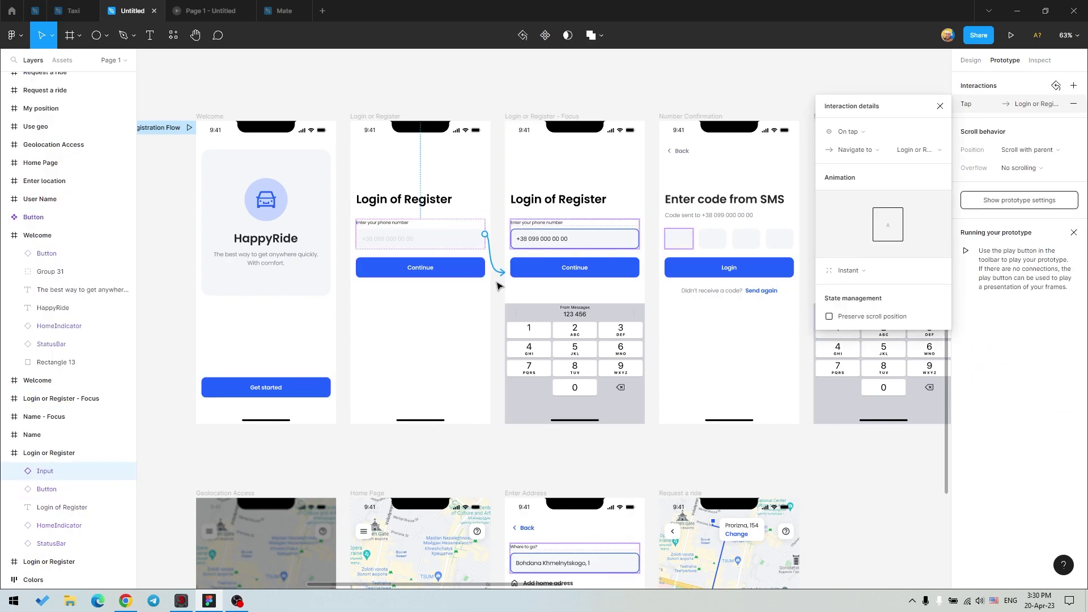
scroll(499, 272, "right", 3)
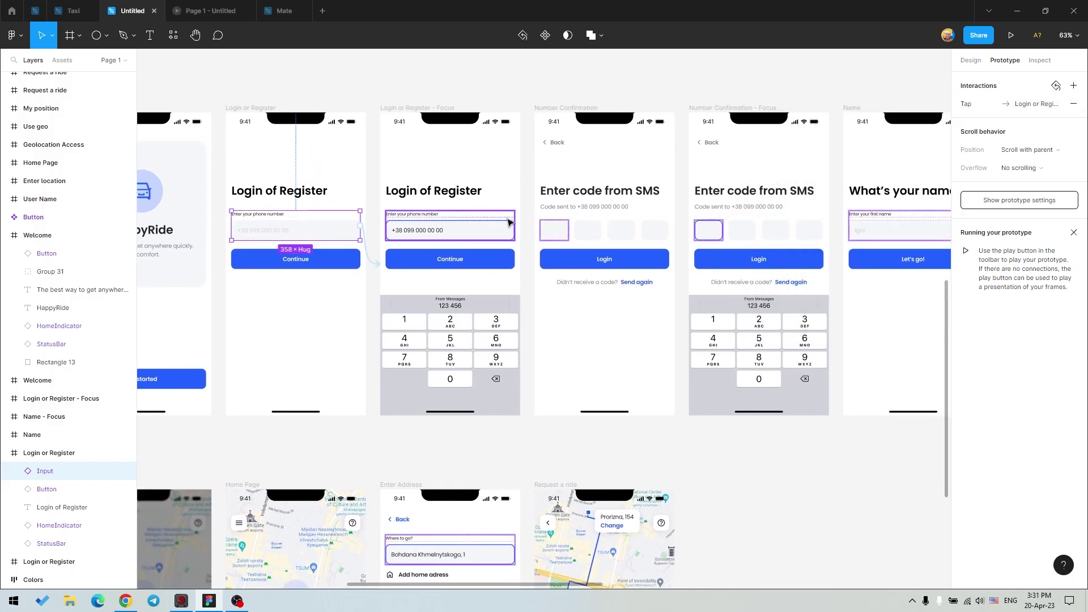
scroll(453, 244, "right", 3)
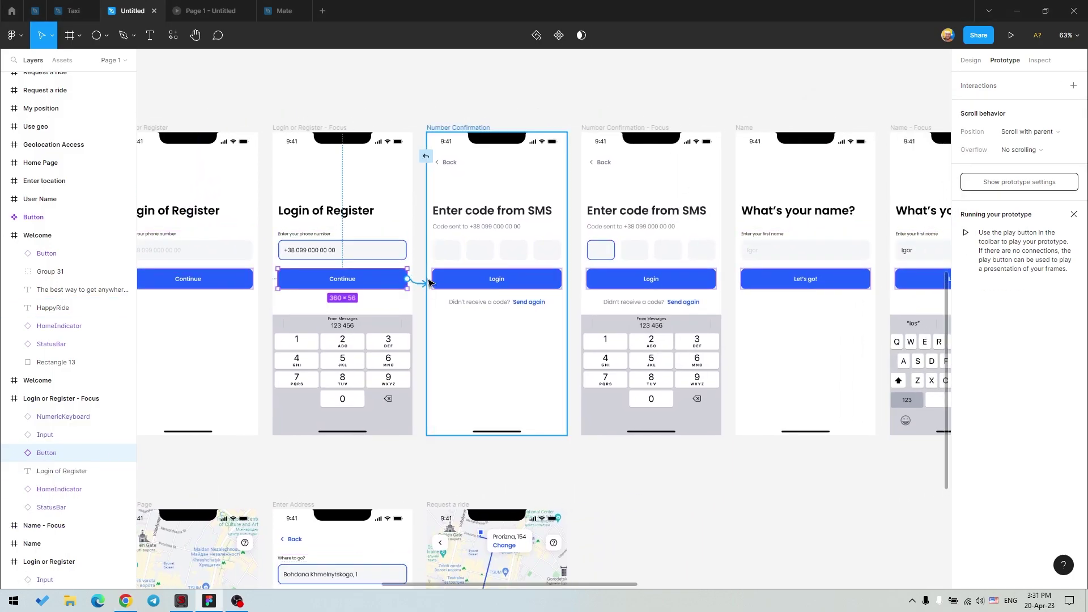
Link all four code boxes on Number Confirmation to Number Confirmation - Focus
left_click(447, 251)
left_click(480, 249, "shift")
left_click(513, 250, "shift")
left_click(546, 250, "shift")
left_click_drag(561, 250, 584, 252)
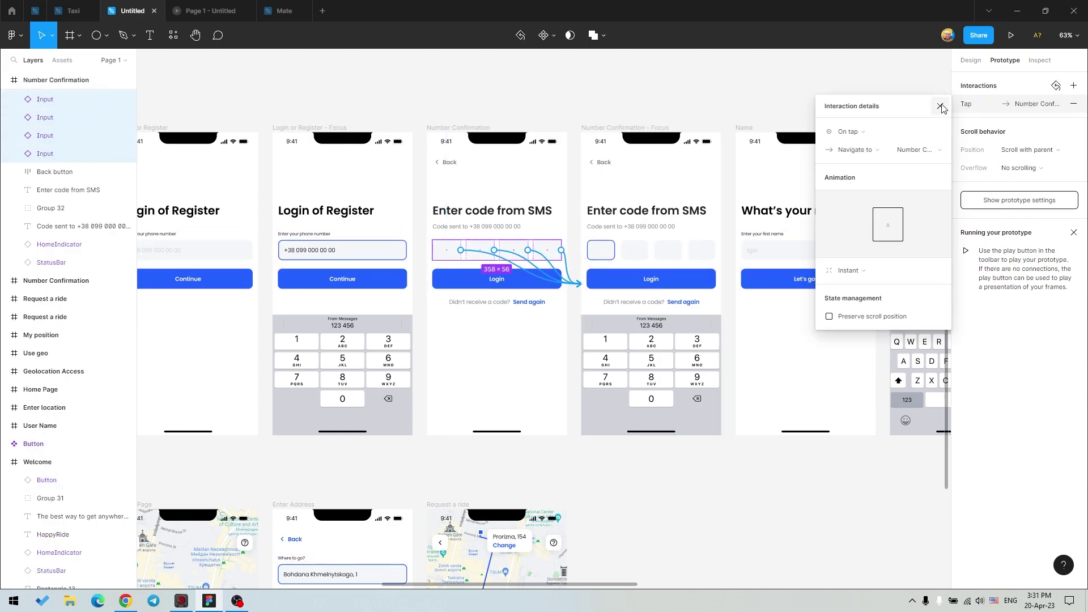
left_click(940, 106)
scroll(429, 382, "right", 5)
scroll(429, 381, "right", 2)
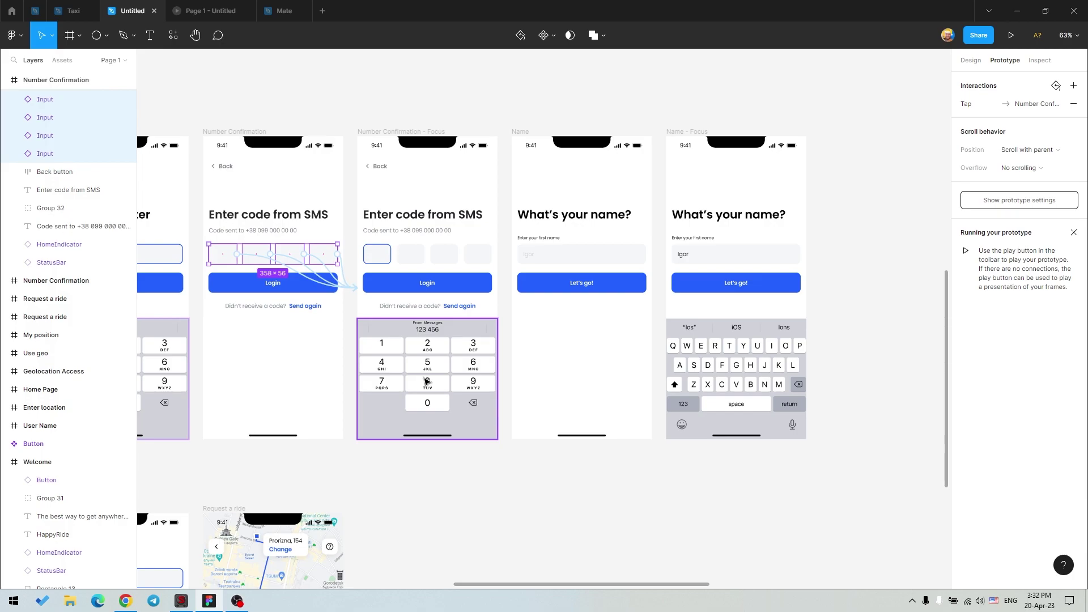
Shift the Name and Name - Focus frames right and duplicate Number Confirmation - Focus
left_click(520, 132)
left_click(682, 132, "shift")
mouse_move(525, 134)
left_mouse_down()
mouse_move(727, 139)
mouse_move(700, 134)
left_mouse_up()
left_click(387, 131)
key("ctrl+d")
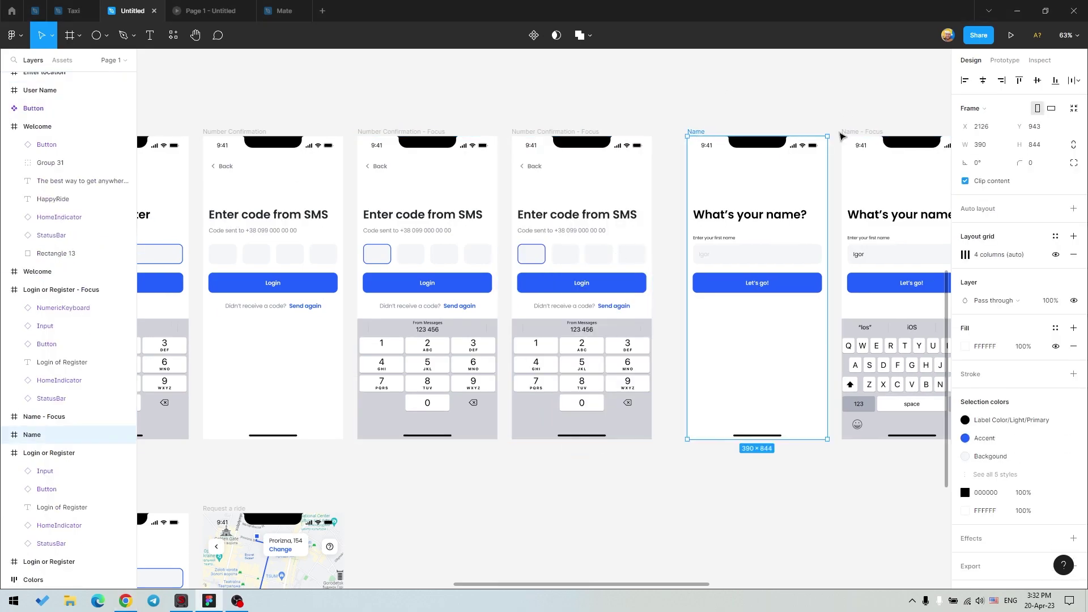
Switch the copy's code boxes to their filled state and enter the digits 1, 2, 3, 4
left_click_drag(696, 132, 674, 131)
left_click(530, 254)
left_click(565, 253, "shift")
left_click(598, 253, "shift")
left_click(632, 253, "shift")
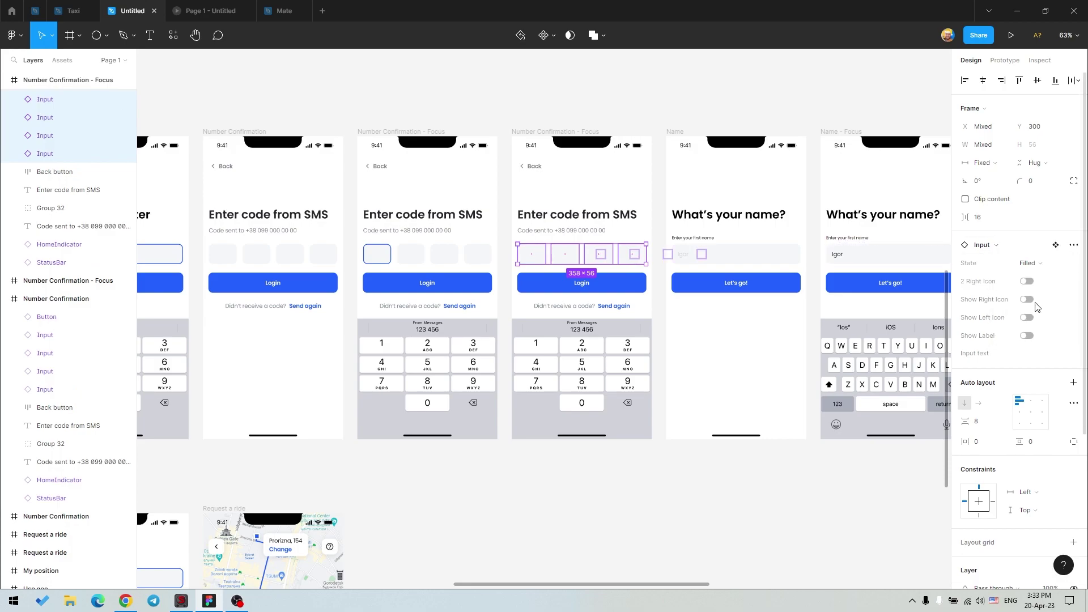
left_click(652, 102)
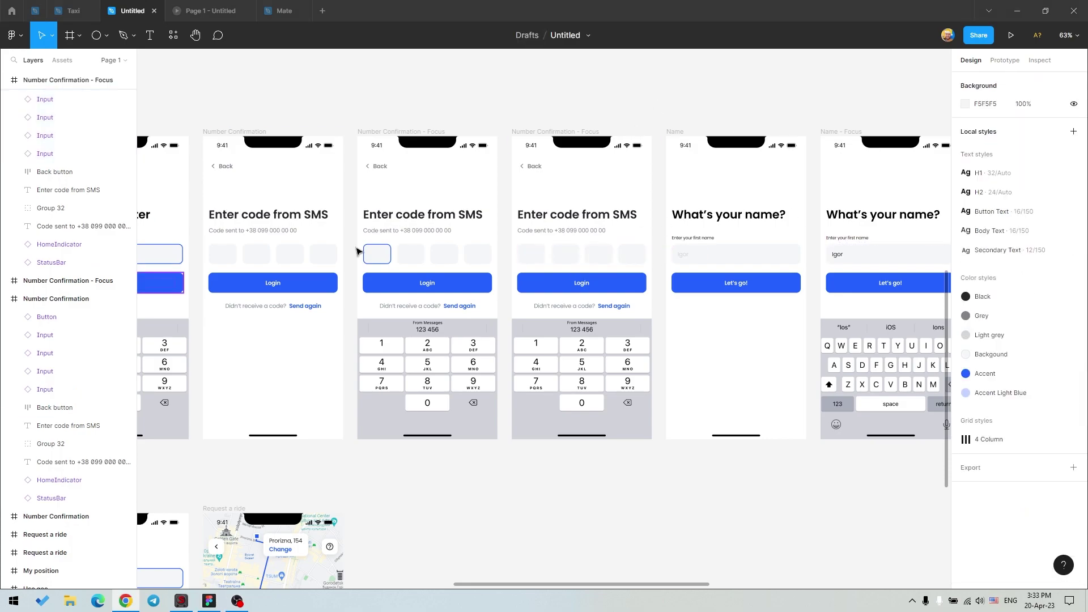
double_click(531, 253)
type("1\t2\t3\t4")
Rename the copied frame to 'Number Confirmation - Filled'
left_click(544, 132)
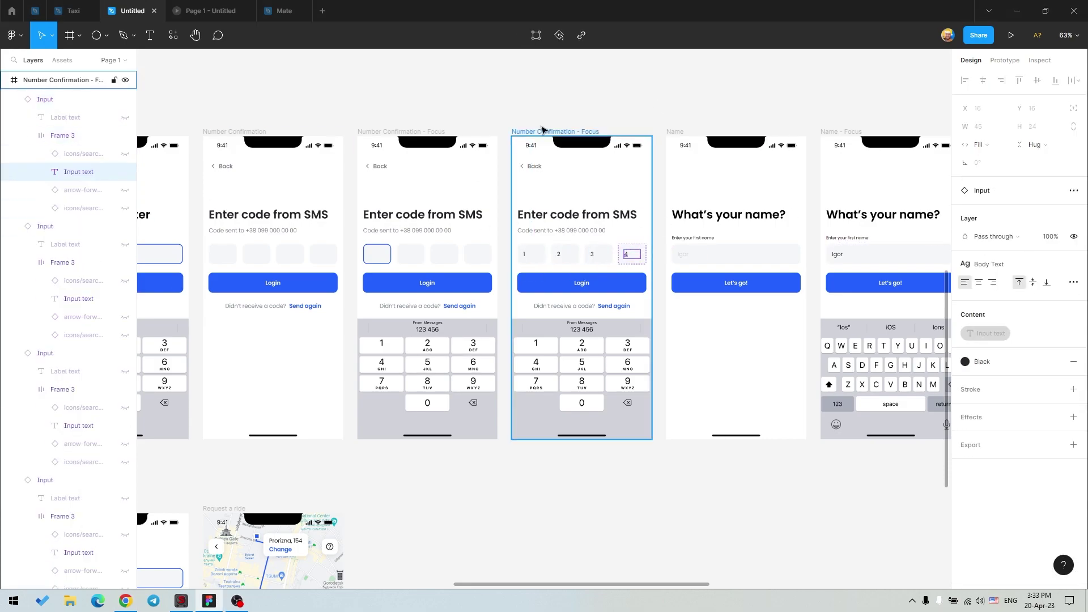
double_click(589, 131)
type("LFilled")
key("Return")
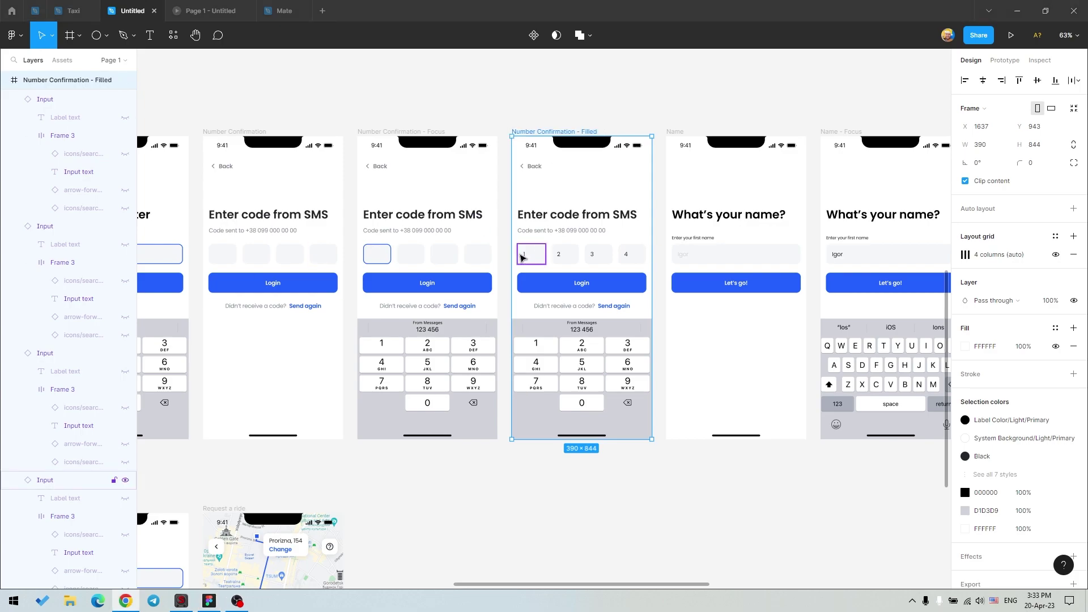
Center-align the digits 1, 2, 3 and 4 within their code boxes
left_click(531, 254)
double_click(531, 254)
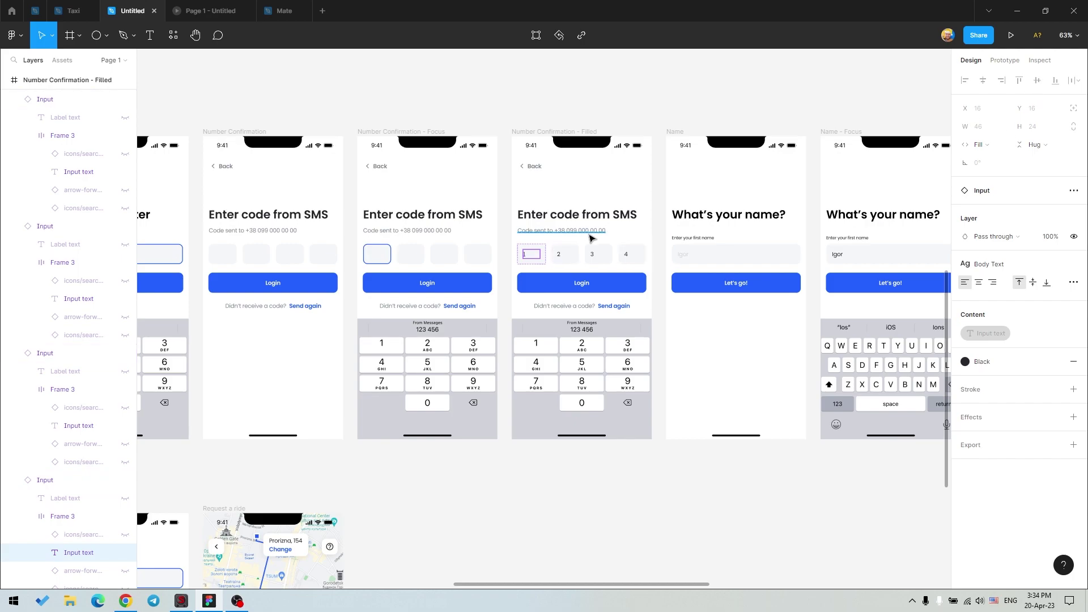
key("Escape")
left_click(67, 497)
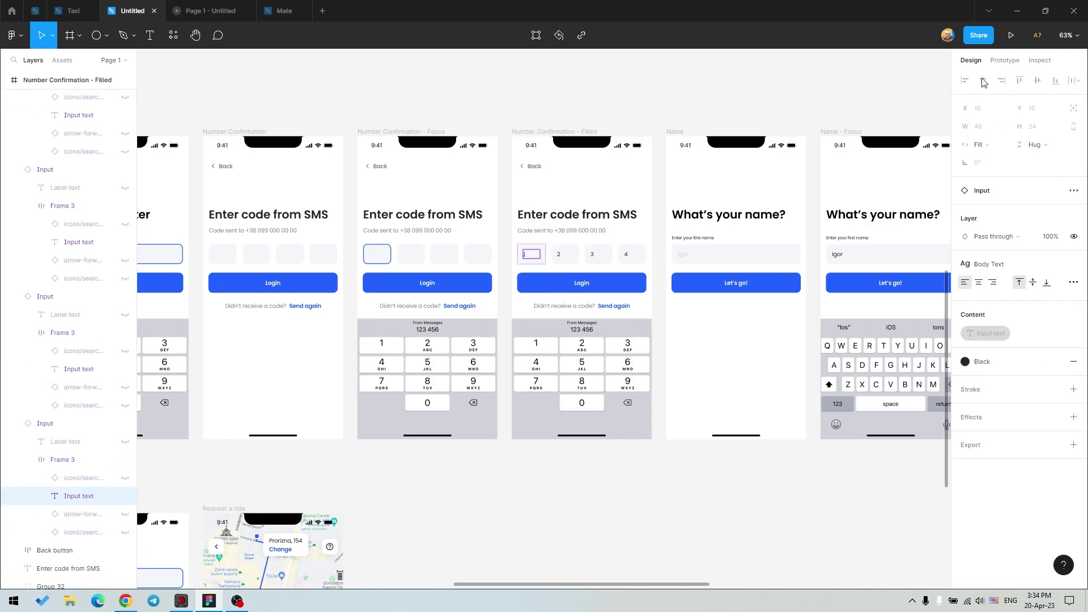
left_click(978, 282)
left_click(78, 368)
key("ctrl+alt+t")
left_click(78, 242)
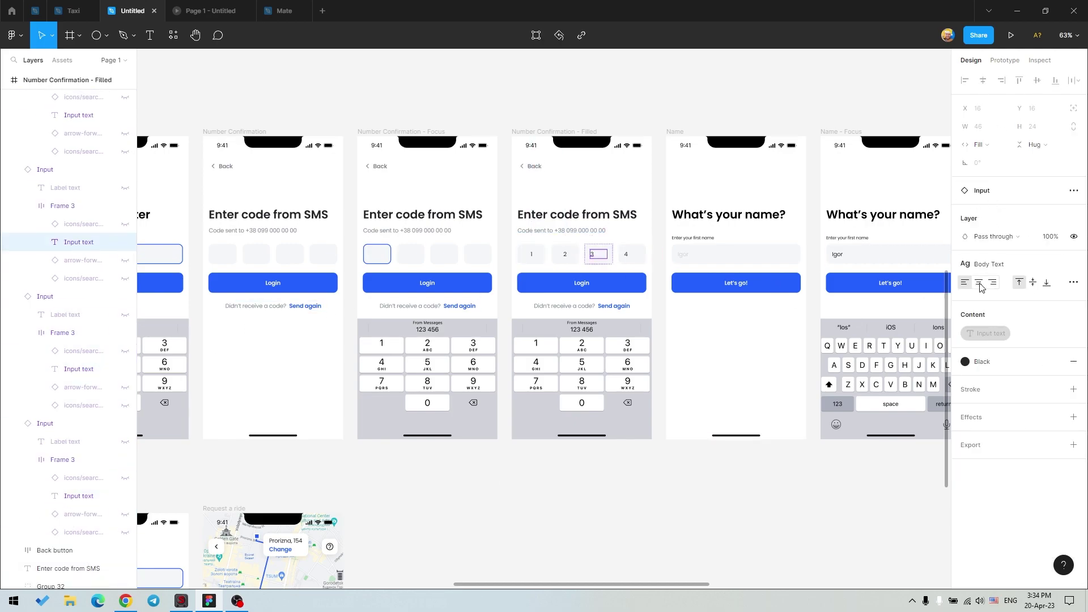
left_click(979, 282)
left_click(78, 115)
left_click(978, 283)
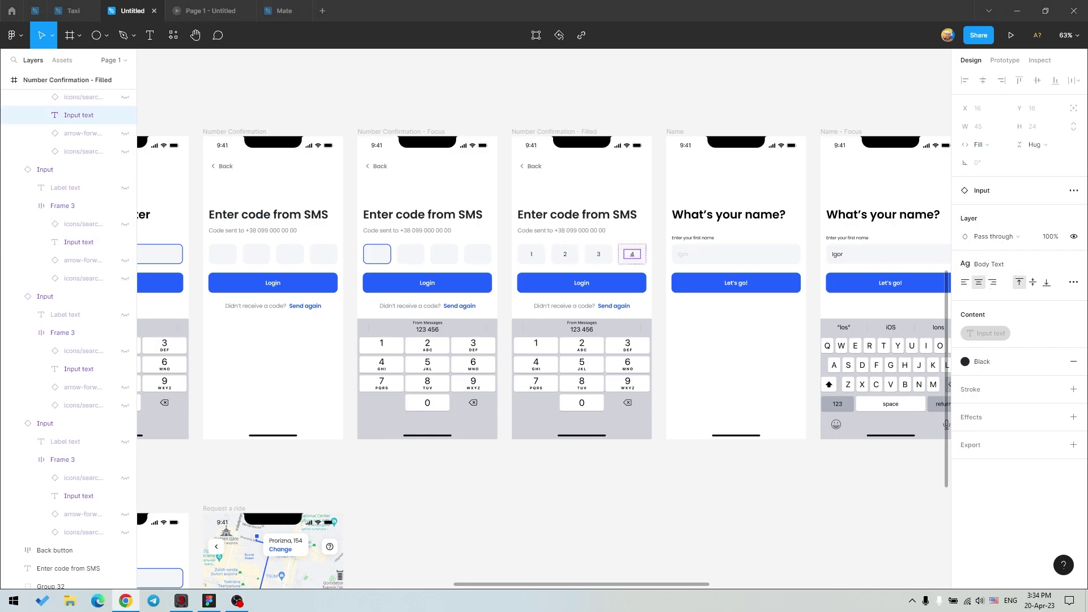
left_click(762, 96)
key("shift+e")
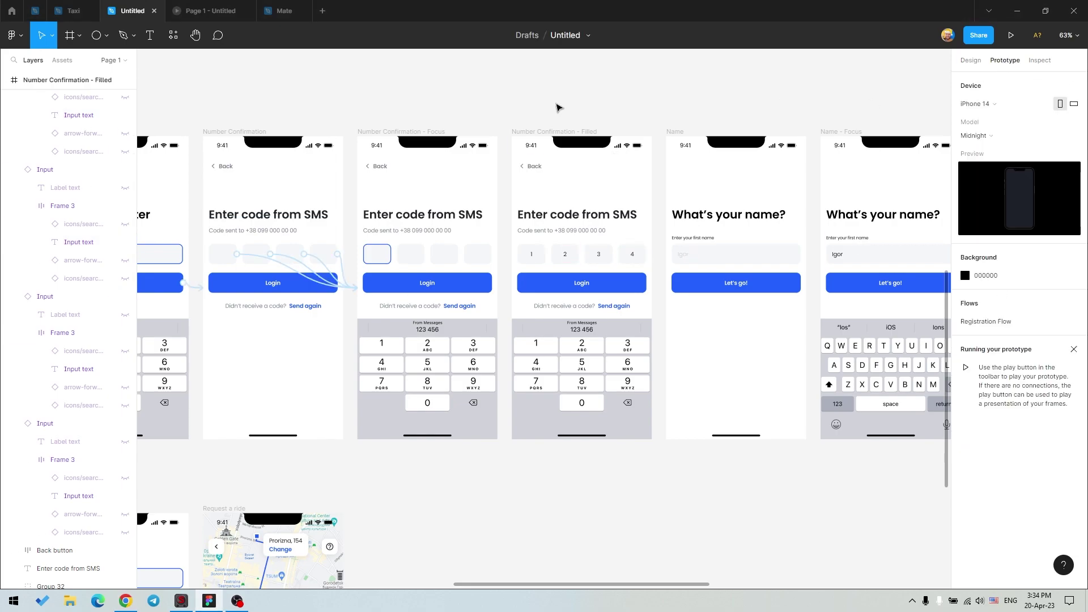
Link the numeric keypad on the Focus screen to Number Confirmation - Filled
left_click(493, 377)
left_click_drag(497, 381, 516, 288)
left_click_drag(767, 100, 608, 120)
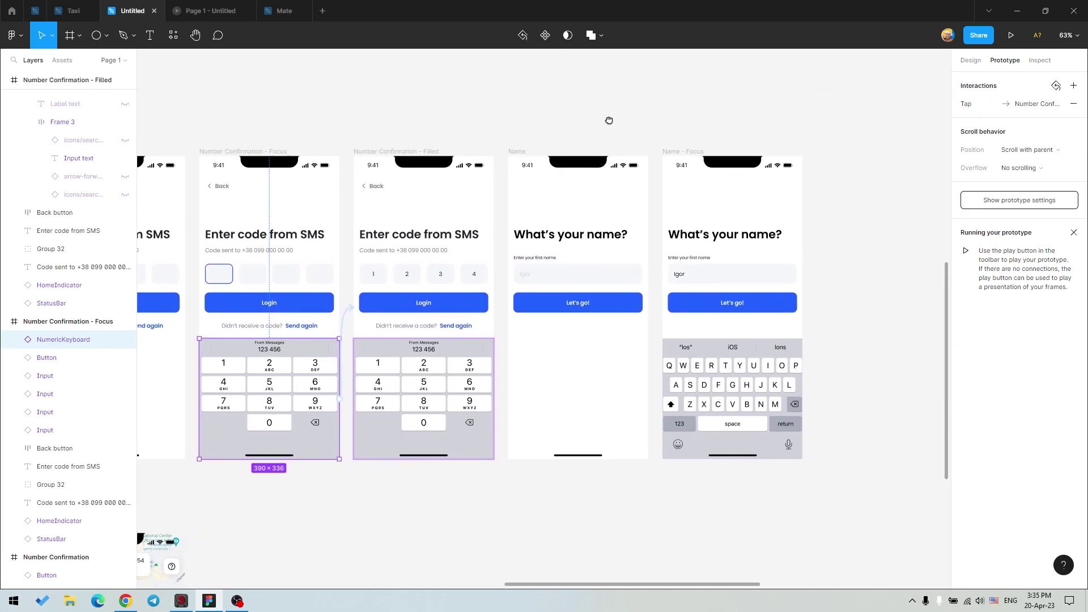
scroll(617, 126, "left", 5)
Give the Number Confirmation Back button the Accent colour and make it return to the previous screen
left_click(283, 197)
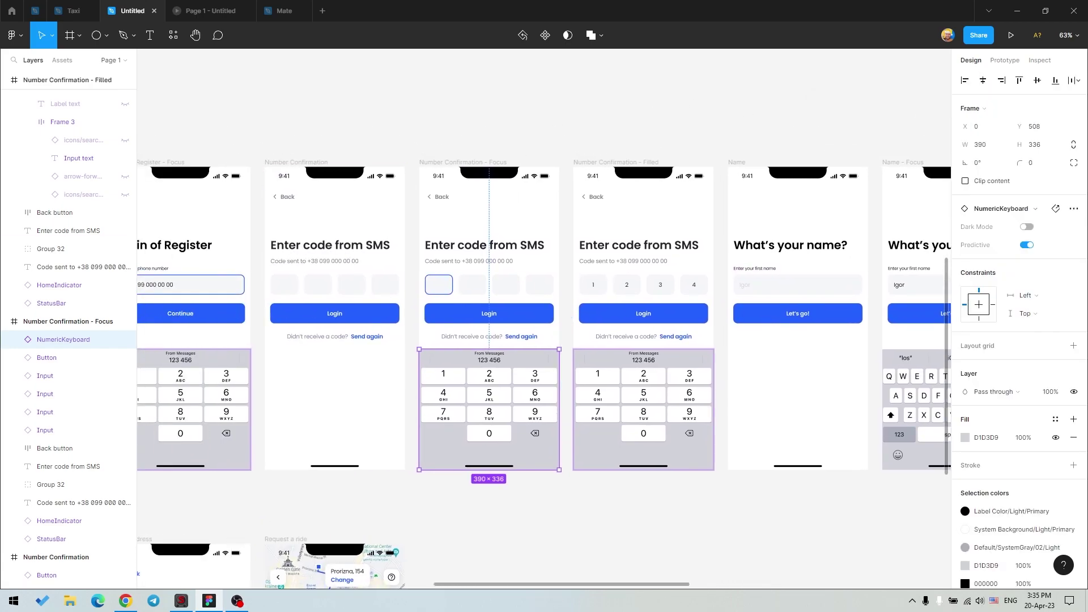
left_click(592, 197)
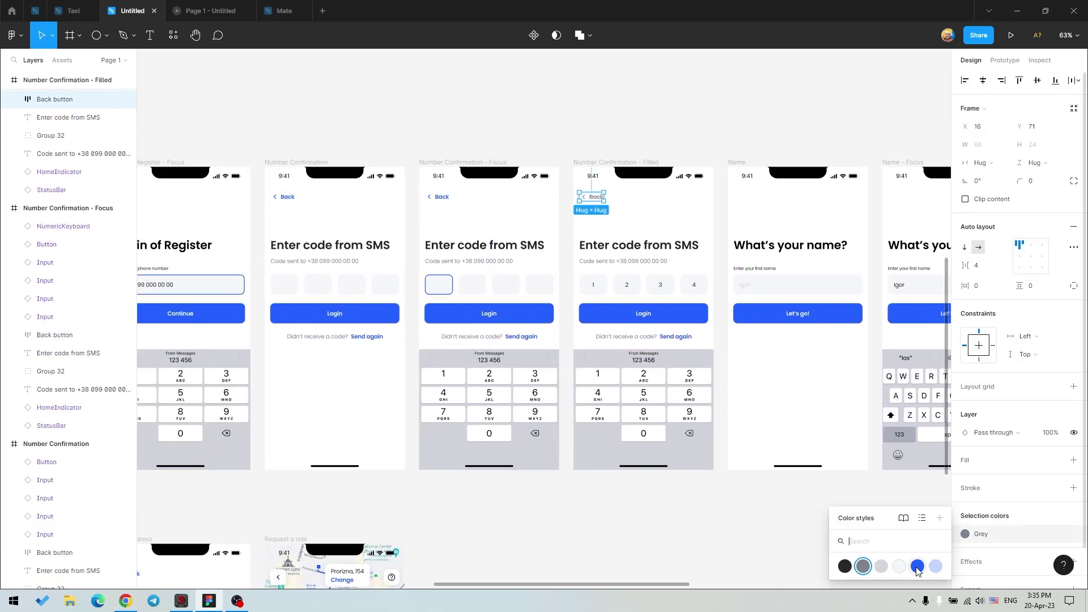
left_click(799, 544)
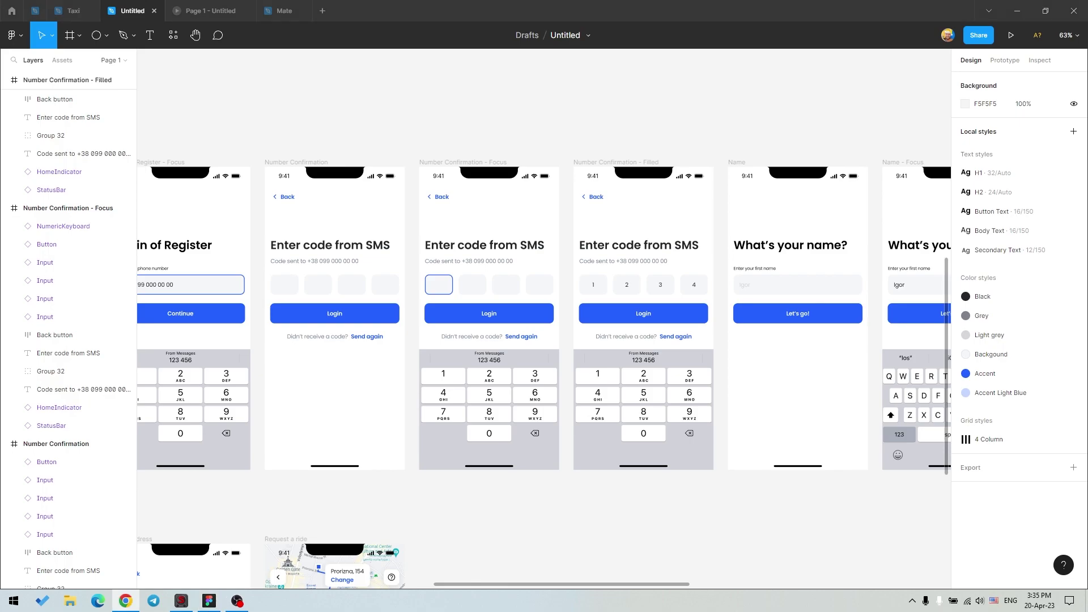
left_click(1005, 60)
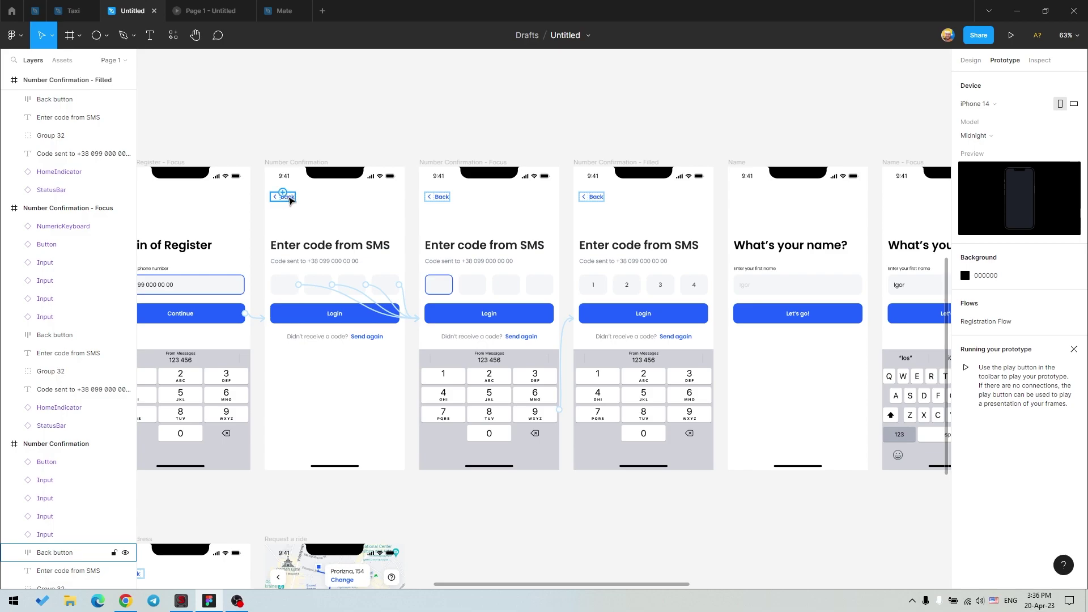
left_click_drag(283, 192, 417, 191)
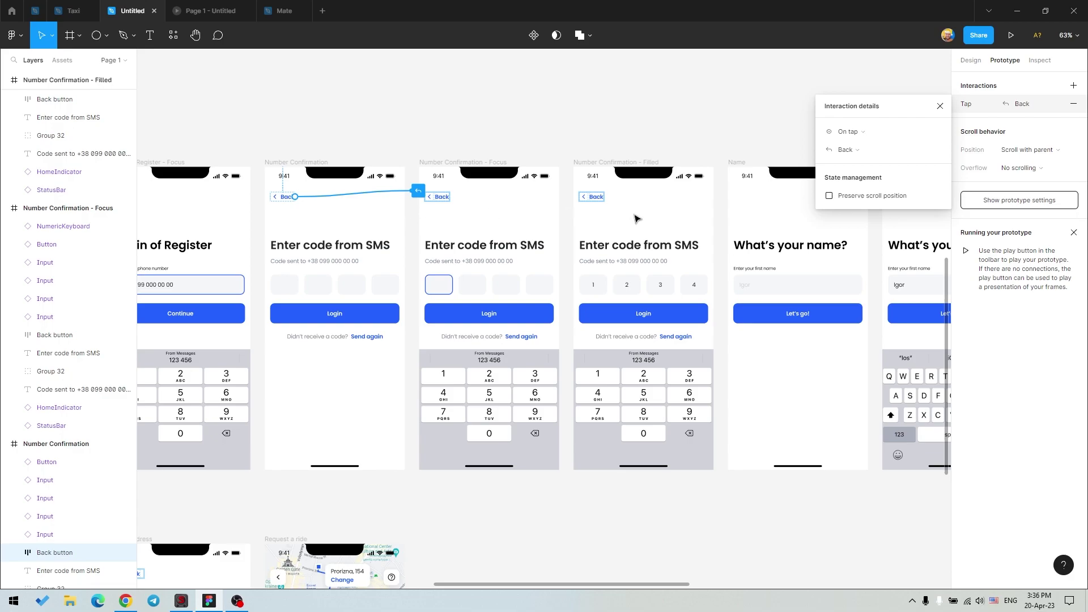
Link the filled code screen's Back button to Login or Register and play the prototype
left_click(580, 198)
left_click_drag(579, 197, 255, 283)
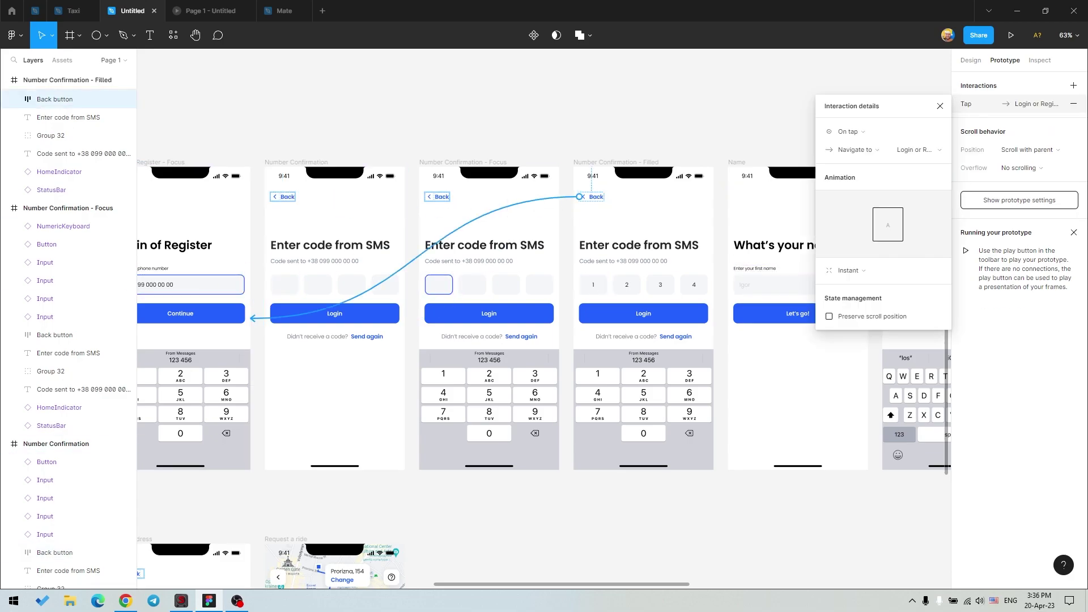
left_click(209, 10)
left_click(576, 460)
Run the prototype through phone entry and SMS code, then tap Back to Login or Register
left_click(545, 252)
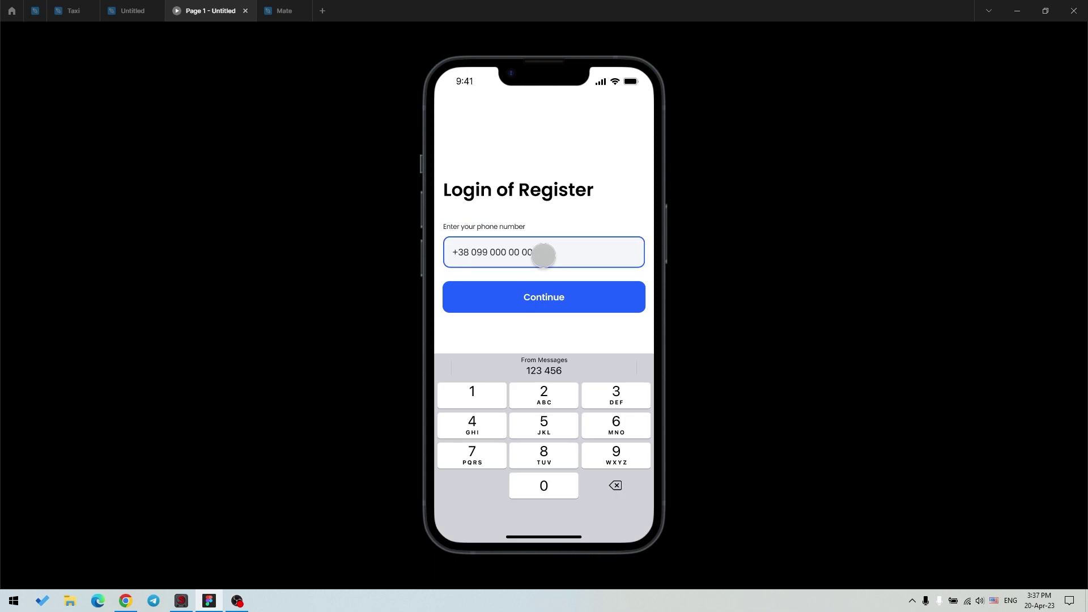
left_click(546, 295)
left_click(522, 256)
left_click(523, 408)
left_click(549, 303)
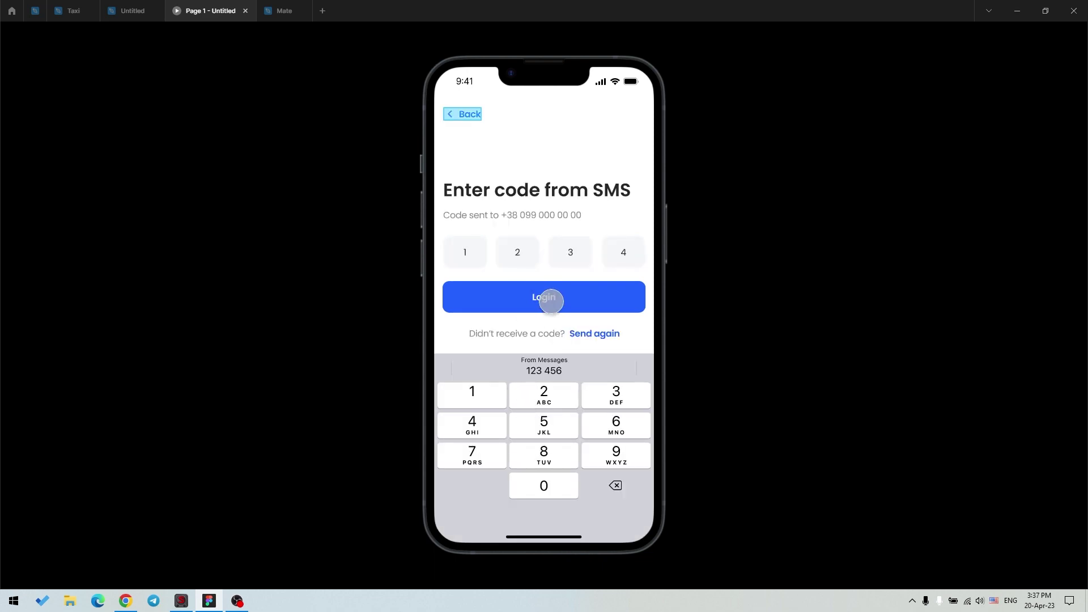
left_click(468, 118)
Repeat the SMS code entry with 1 2 3 4, tap Back, and return to the design file
left_click(540, 300)
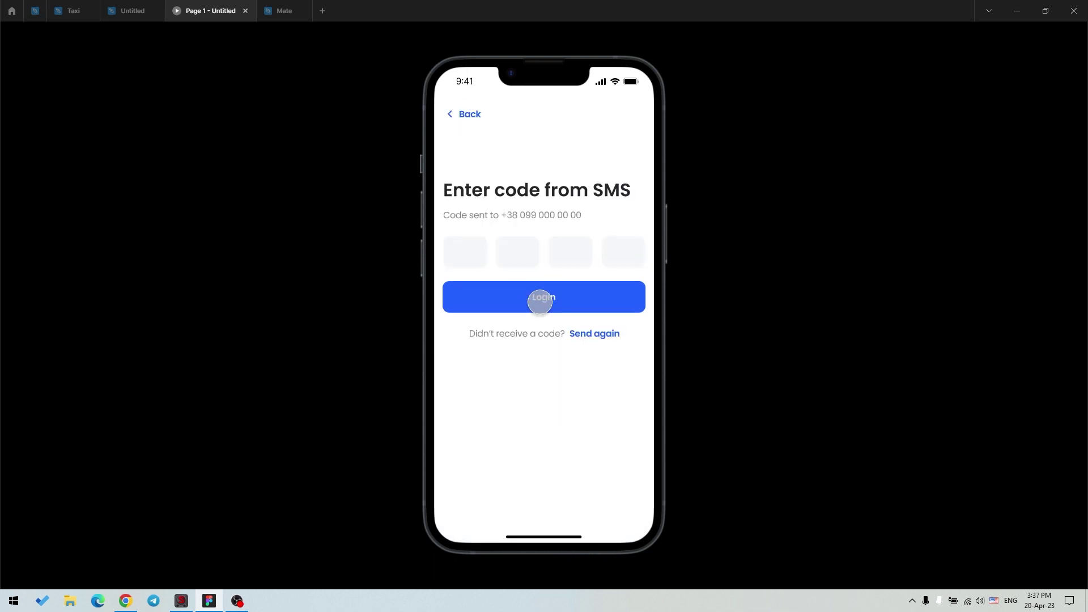
left_click(540, 301)
left_click(524, 258)
left_click(522, 395)
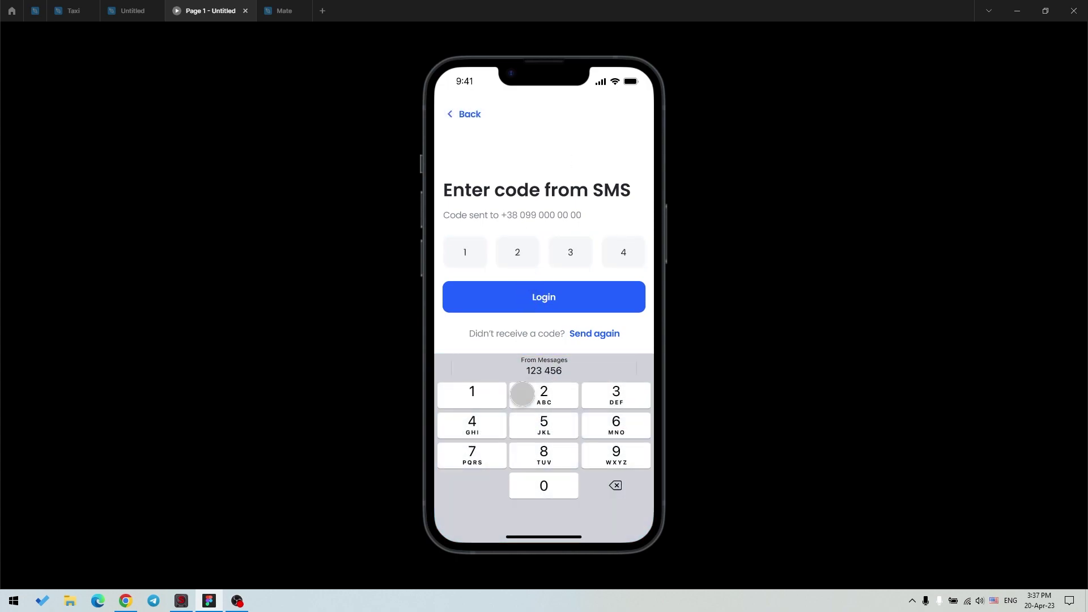
left_click(467, 115)
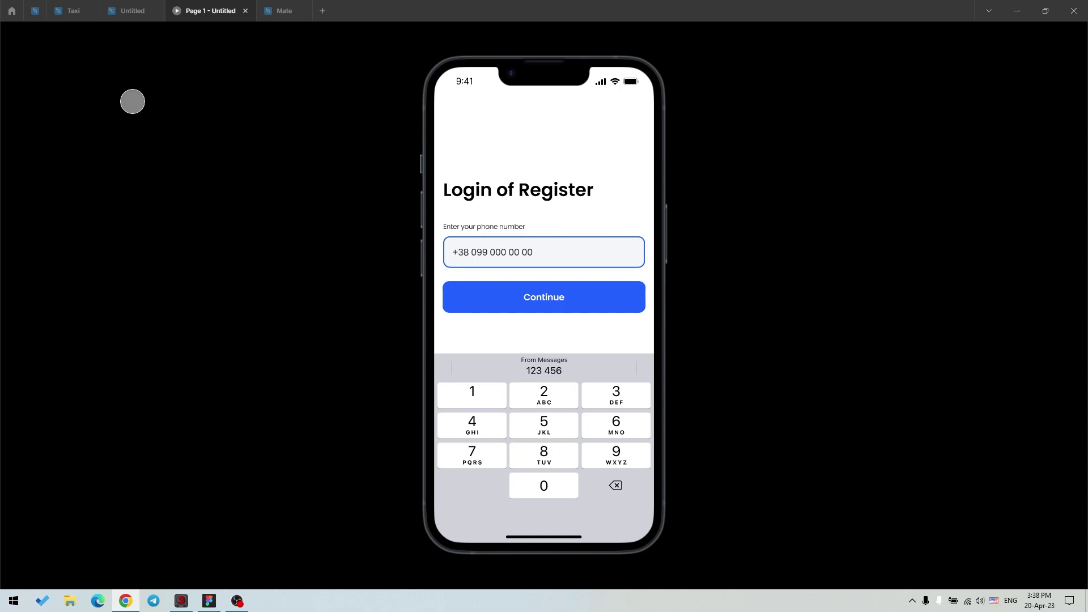
left_click(132, 10)
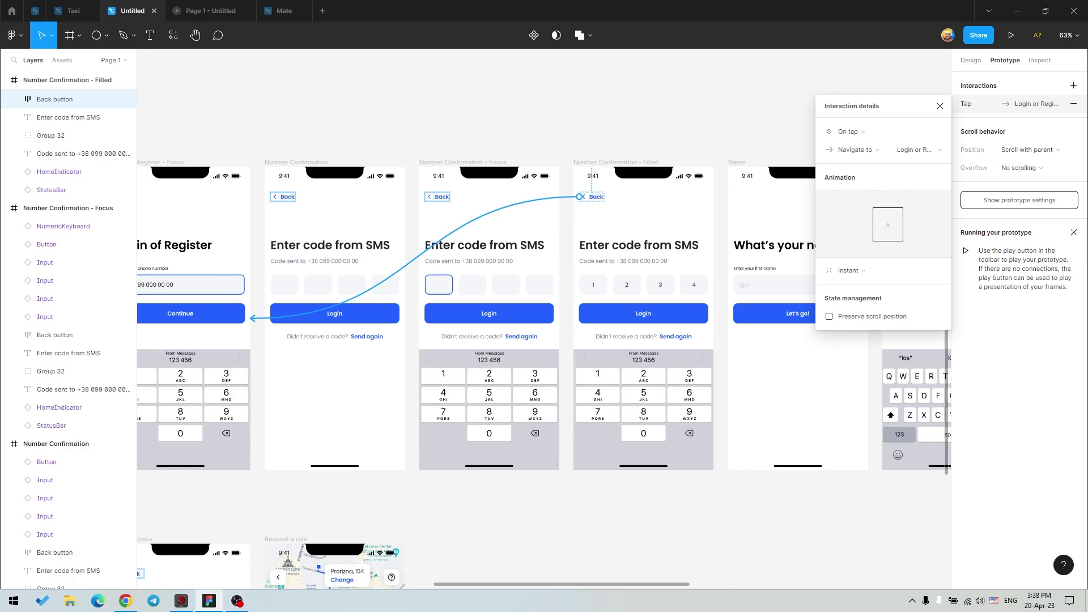
Connect the Focus screen's Back button to its previous screen, redoing the first attempted link
left_click(439, 114)
scroll(439, 195, "up", 3)
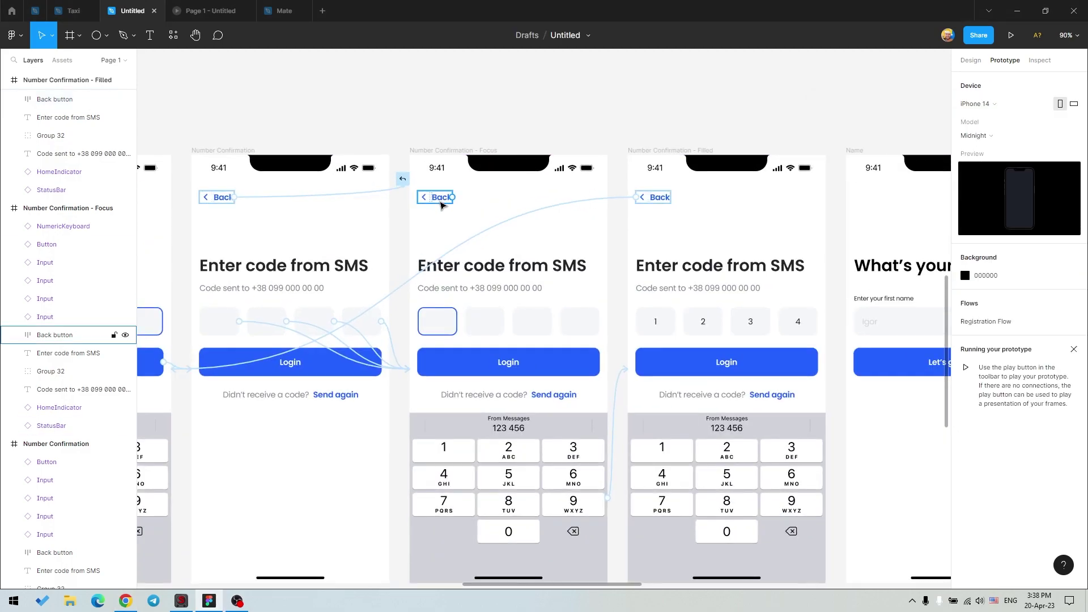
left_click_drag(395, 232, 532, 213)
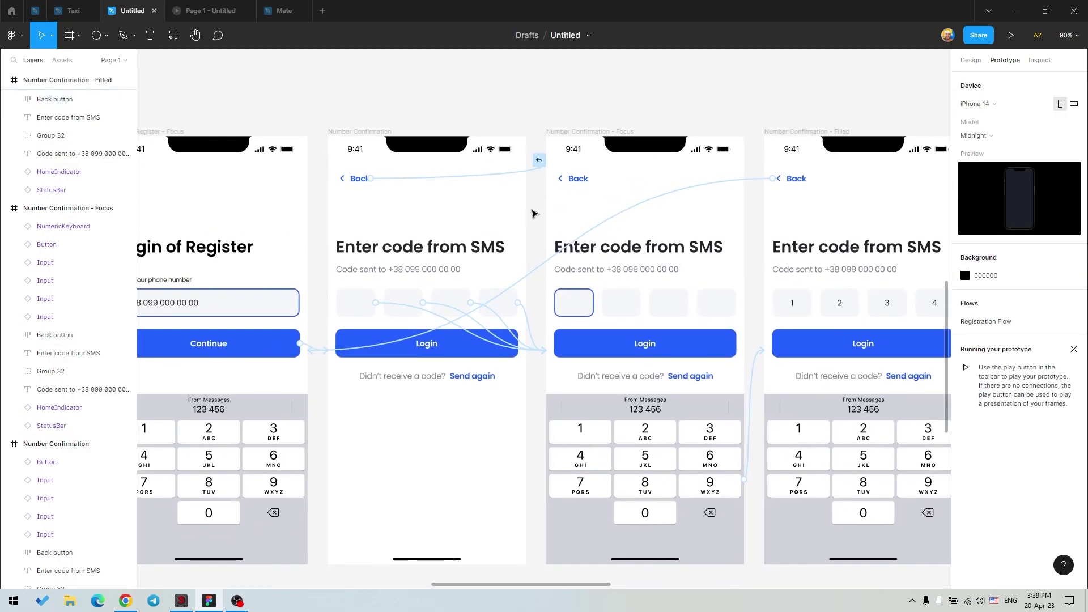
left_click(575, 178)
left_click_drag(589, 178, 519, 203)
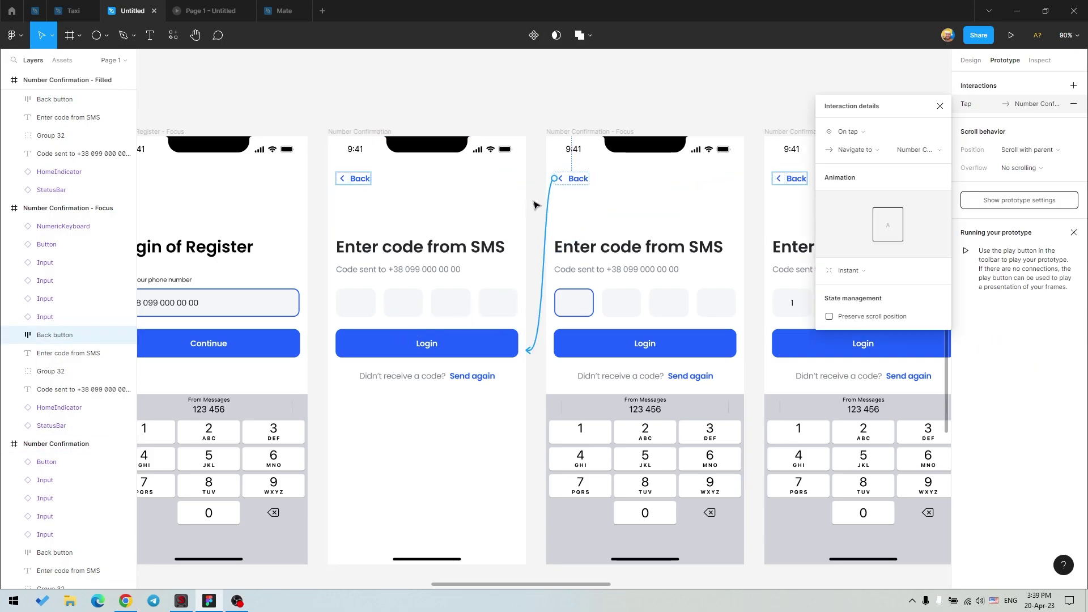
key("ctrl+z")
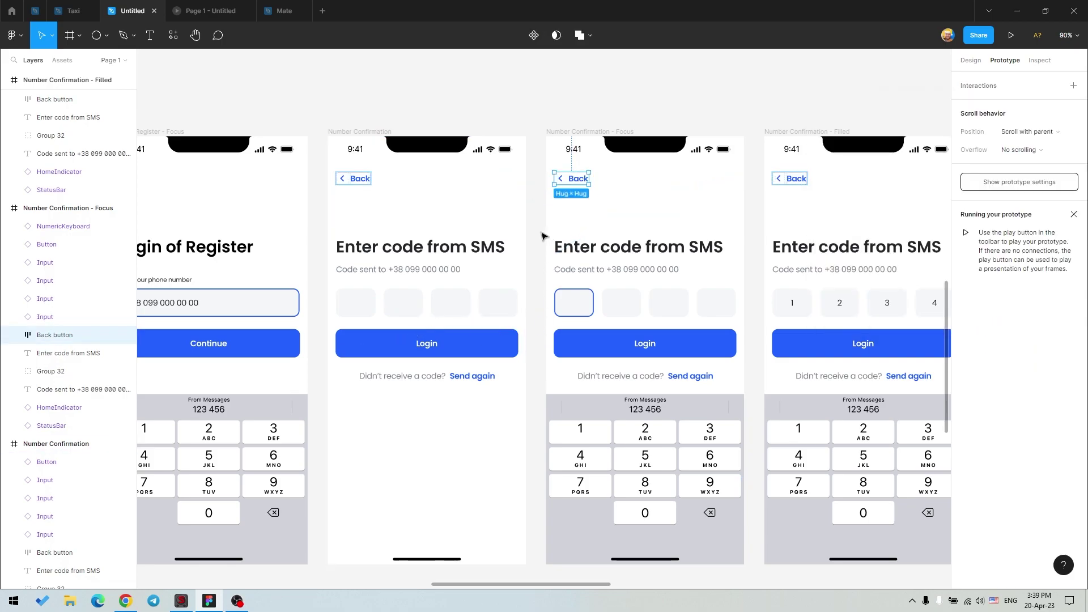
left_click_drag(589, 179, 315, 223)
left_click(539, 214)
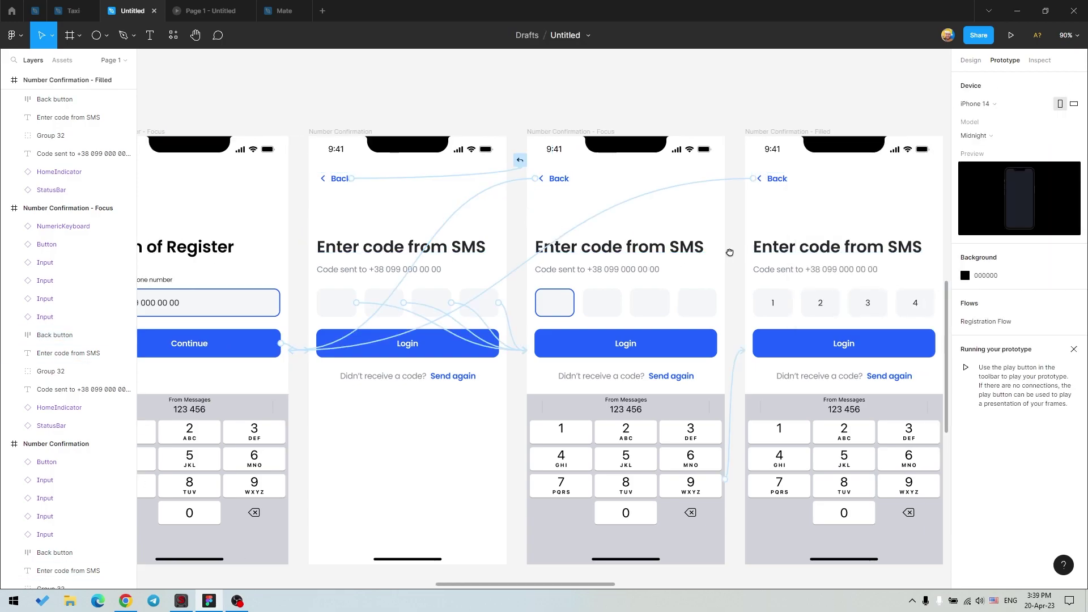
Link the Login button on the filled code screen to the Name screen
scroll(363, 221, "right", 7)
left_click(468, 308)
left_click_drag(560, 308, 623, 308)
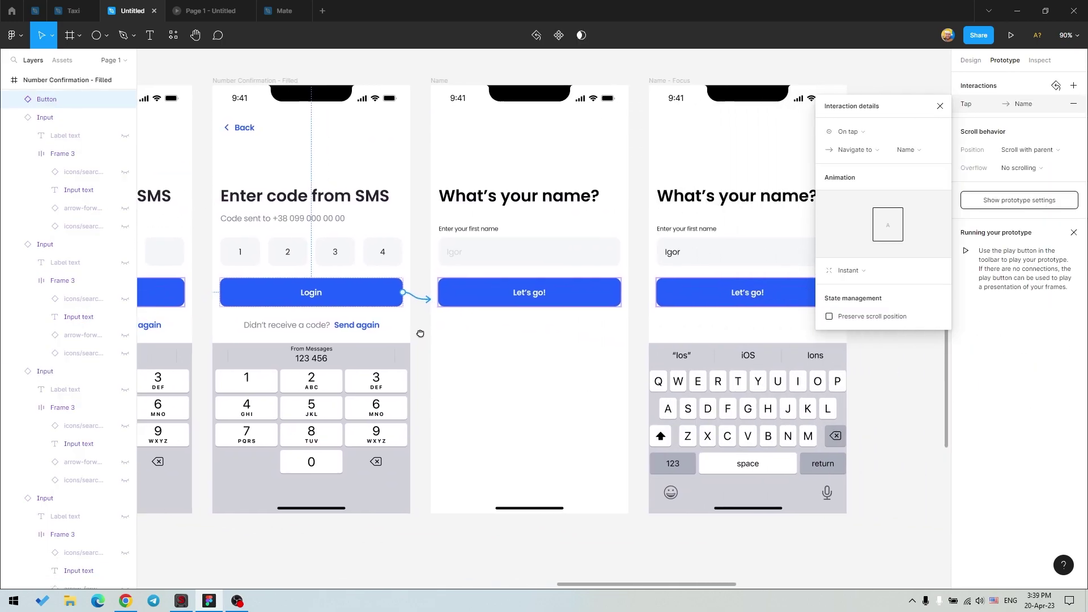
scroll(456, 288, "right", 5)
left_click(525, 260)
Link the name input on the Name screen to Name - Focus
left_click(579, 293)
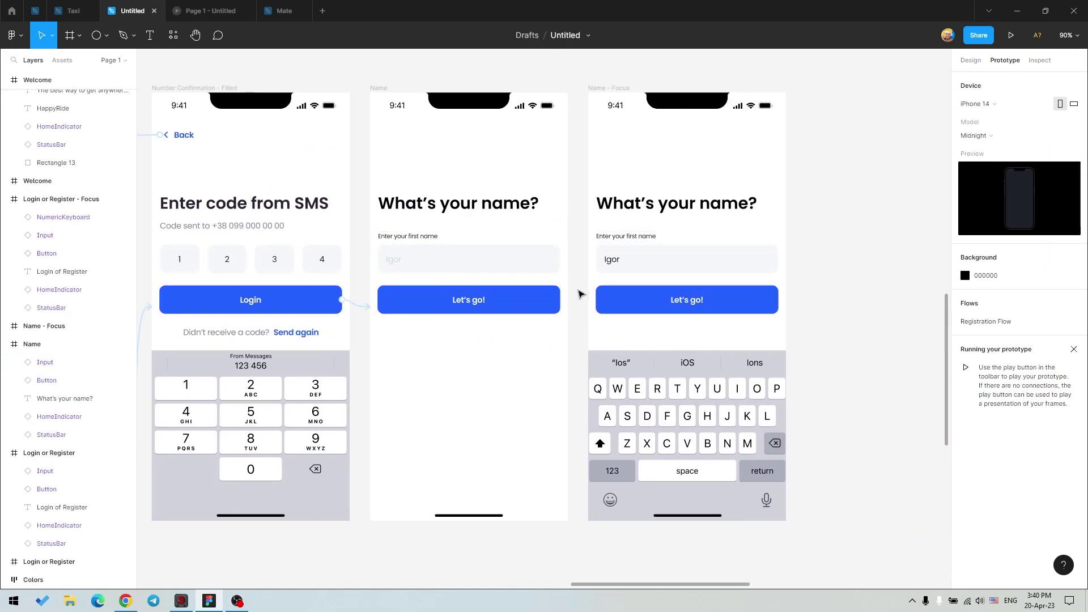
left_click(547, 266)
left_click_drag(560, 259, 590, 267)
left_click(577, 267)
key("shift+1")
Link the Let's go button on Name - Focus to Geolocation Access
left_click(907, 209)
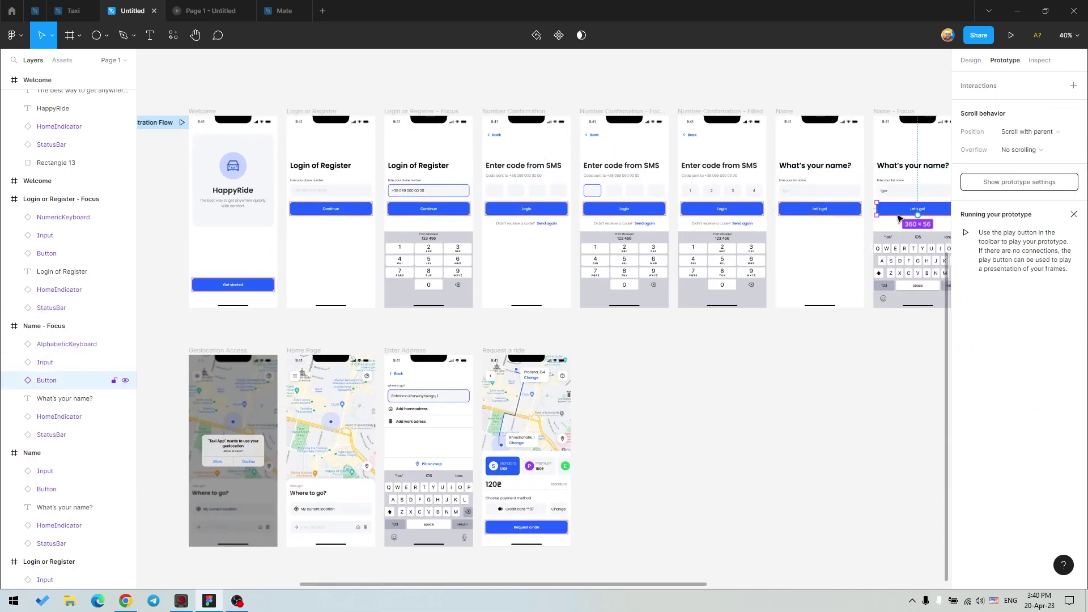
scroll(929, 160, "down", 2)
left_click_drag(933, 157, 204, 351)
left_click(681, 392)
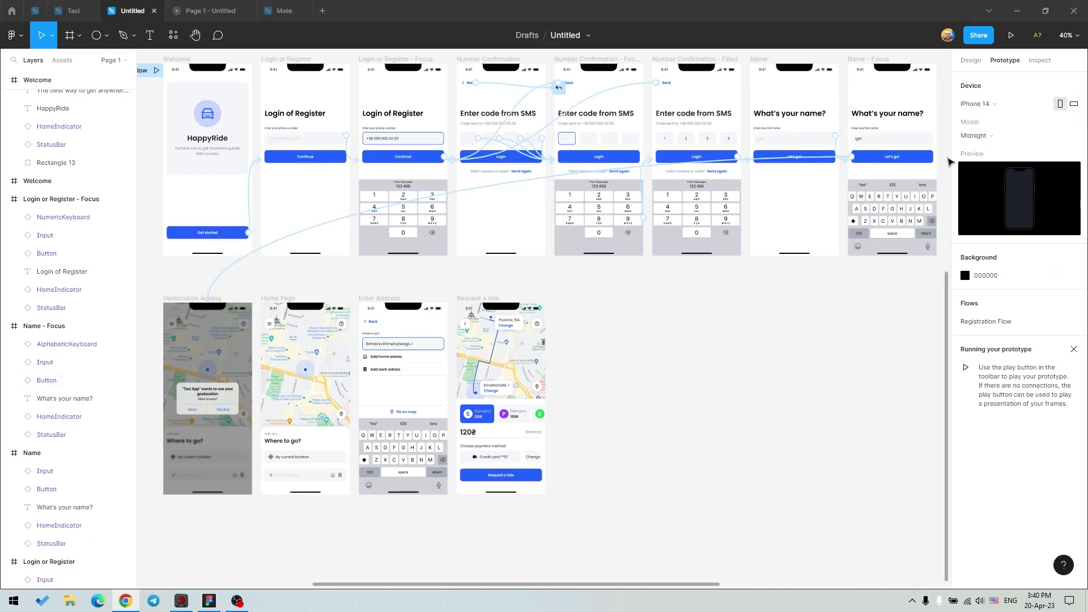
left_click(892, 136)
left_click(833, 313)
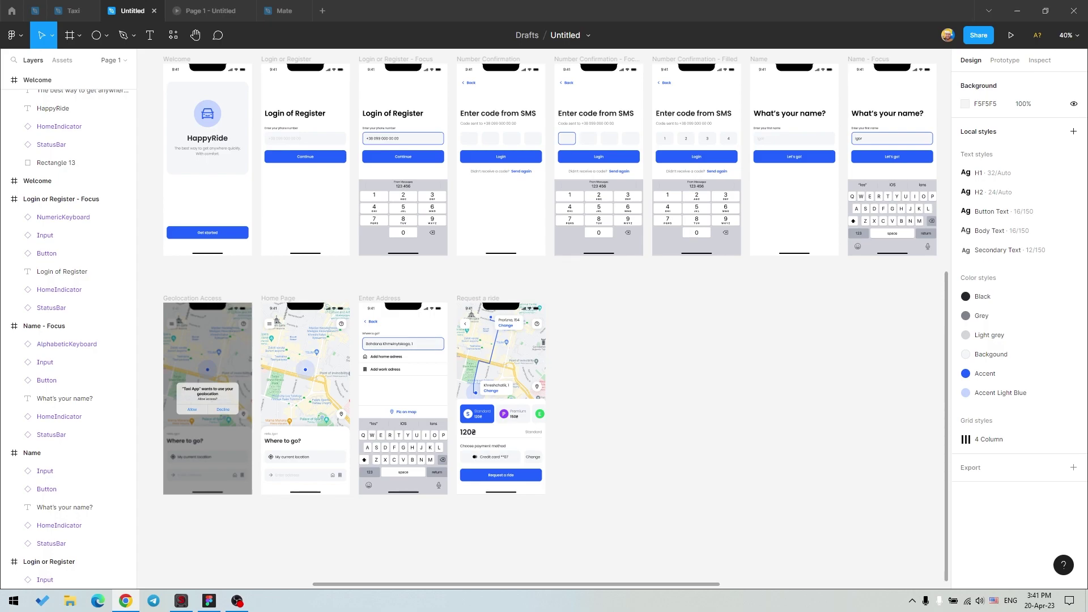
Play the prototype from Welcome through login, code and name to the geolocation prompt, then return
left_click(207, 10)
left_click(630, 483)
left_click(549, 255)
left_click(554, 290)
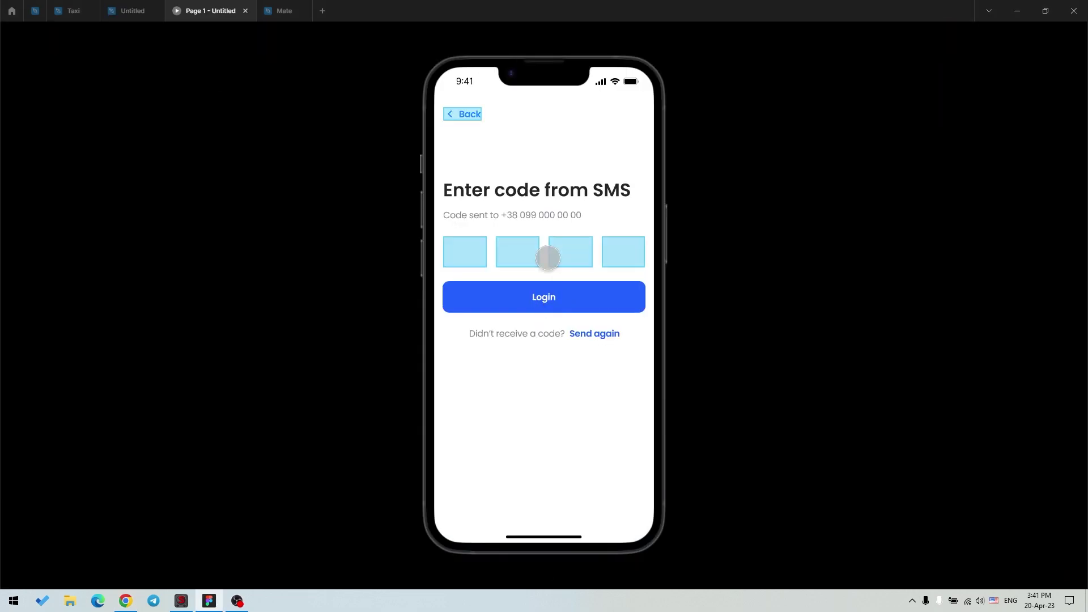
left_click(547, 255)
left_click(517, 404)
left_click(530, 295)
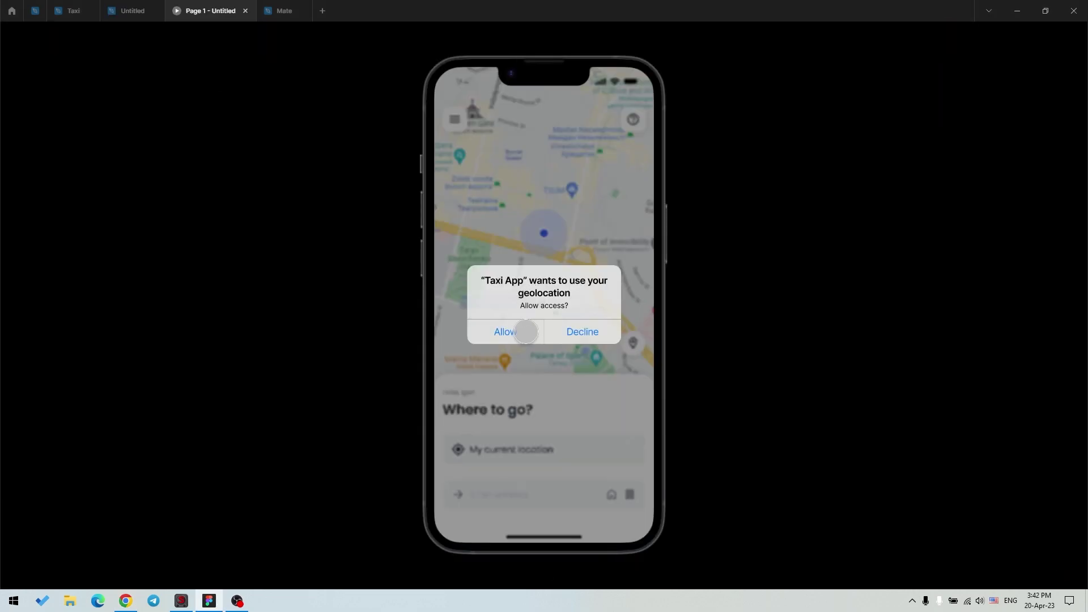
left_click(133, 10)
scroll(385, 300, "left", 4)
scroll(385, 300, "down", 1)
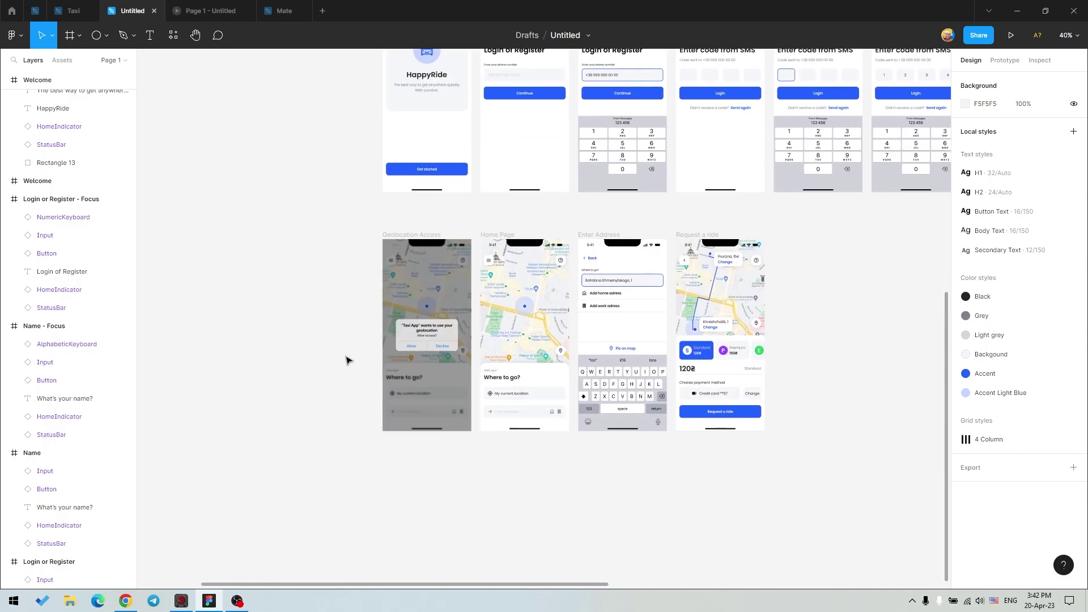
Select the Allow item in the Geolocation Access alert's actions and target the Home Page frame
scroll(271, 415, "up", 3)
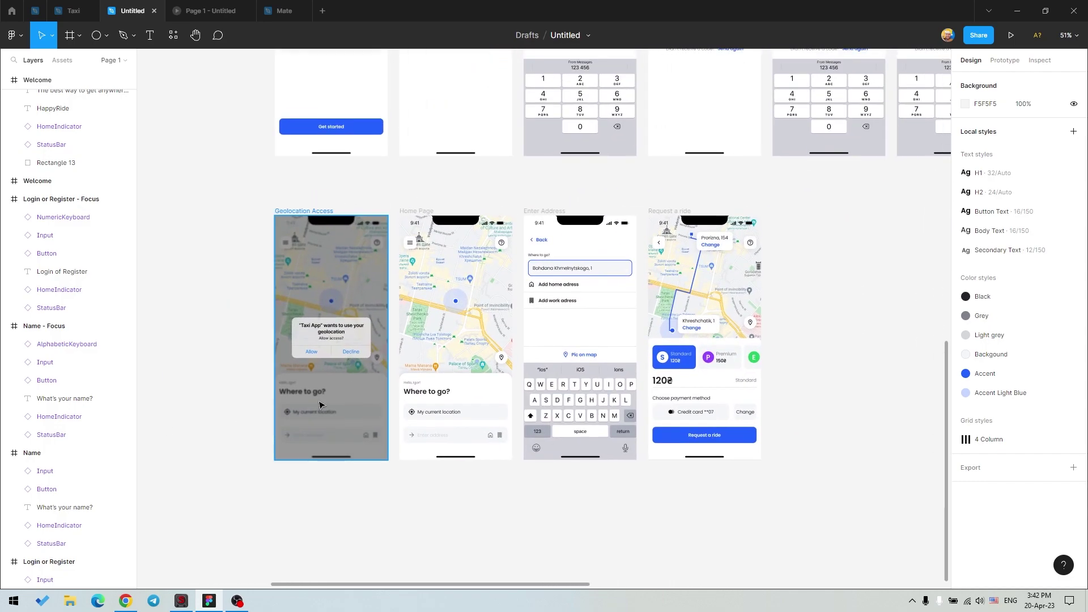
left_click(1004, 60)
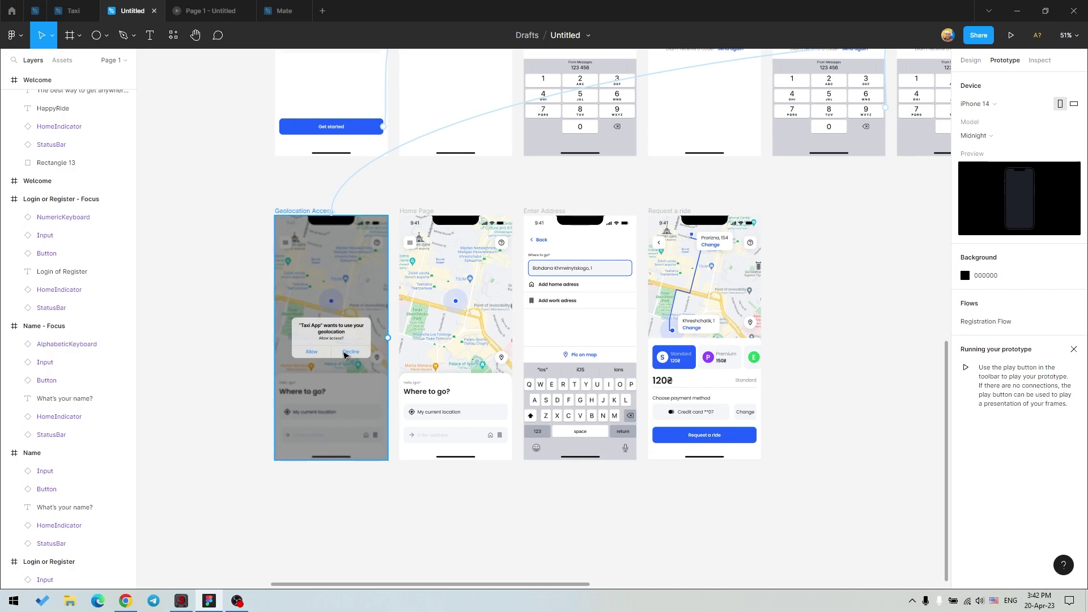
left_click(333, 346)
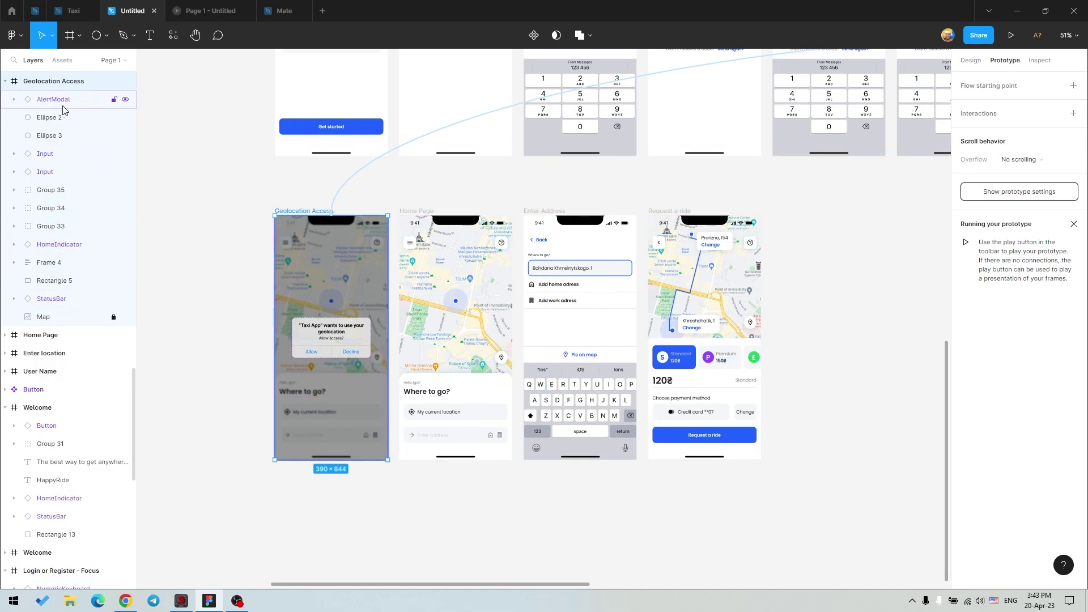
left_click(56, 101)
left_click(65, 158)
key("Return")
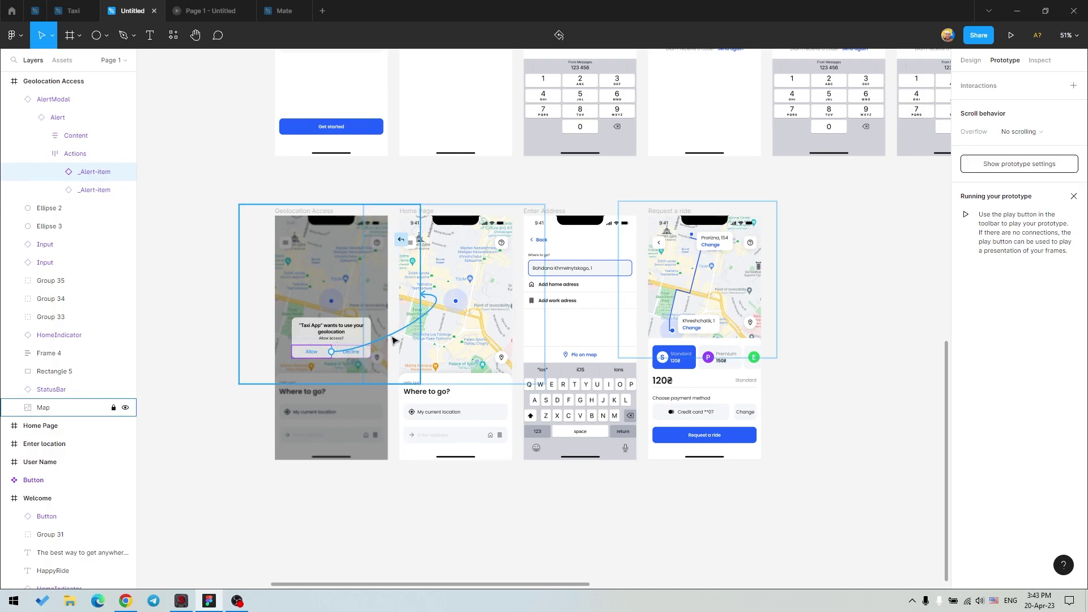
left_click(473, 516)
scroll(486, 391, "up", 3, "ctrl")
left_click(461, 478)
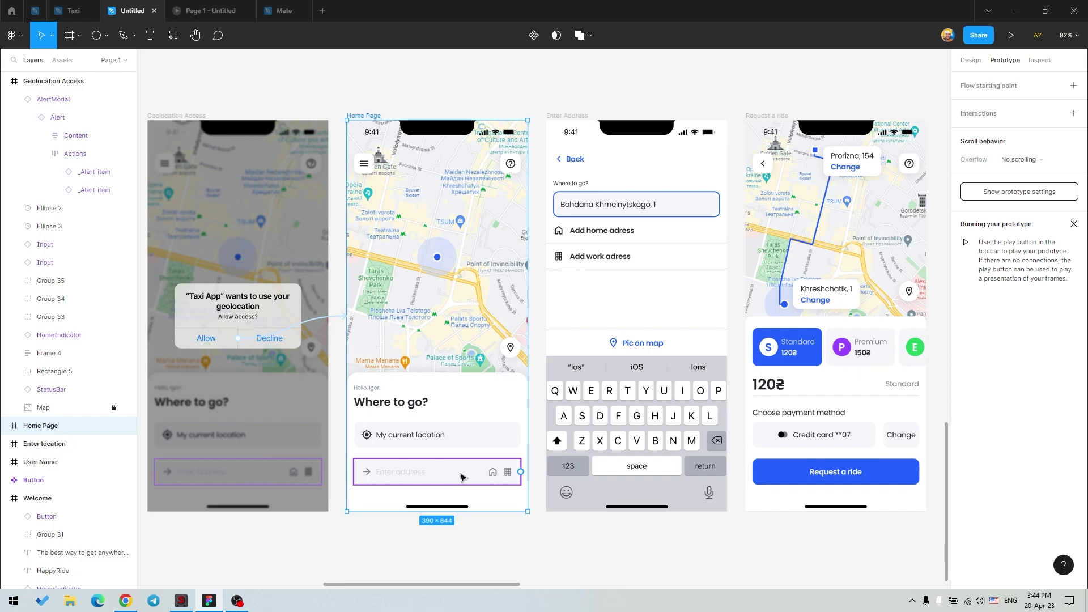
Link Home Page's address field and map pin to Enter Address, and Enter Address's Back to Home Page
left_click_drag(521, 471, 549, 478)
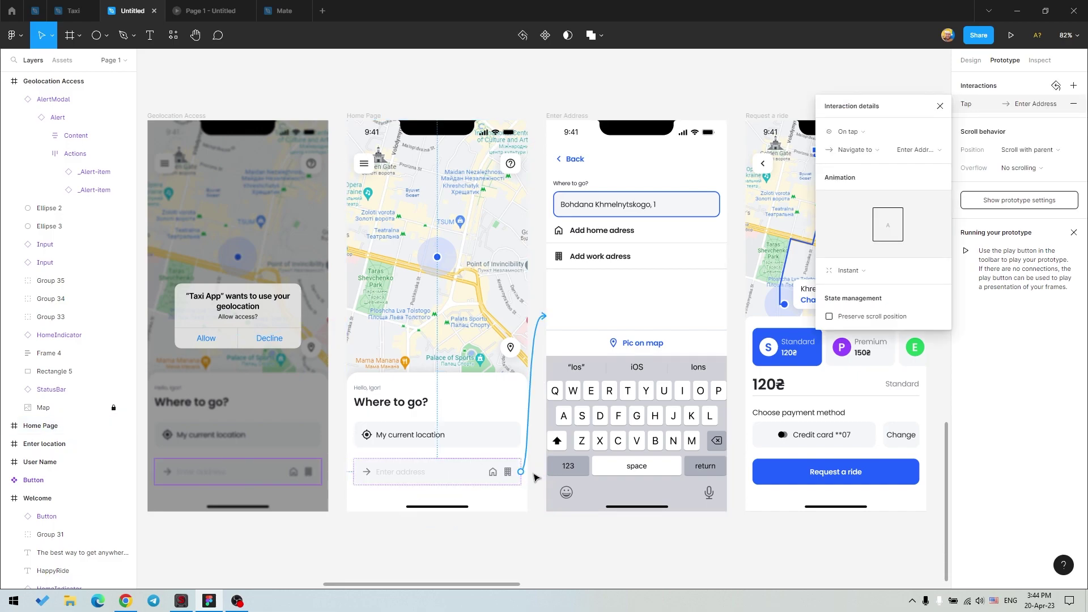
left_click(515, 348)
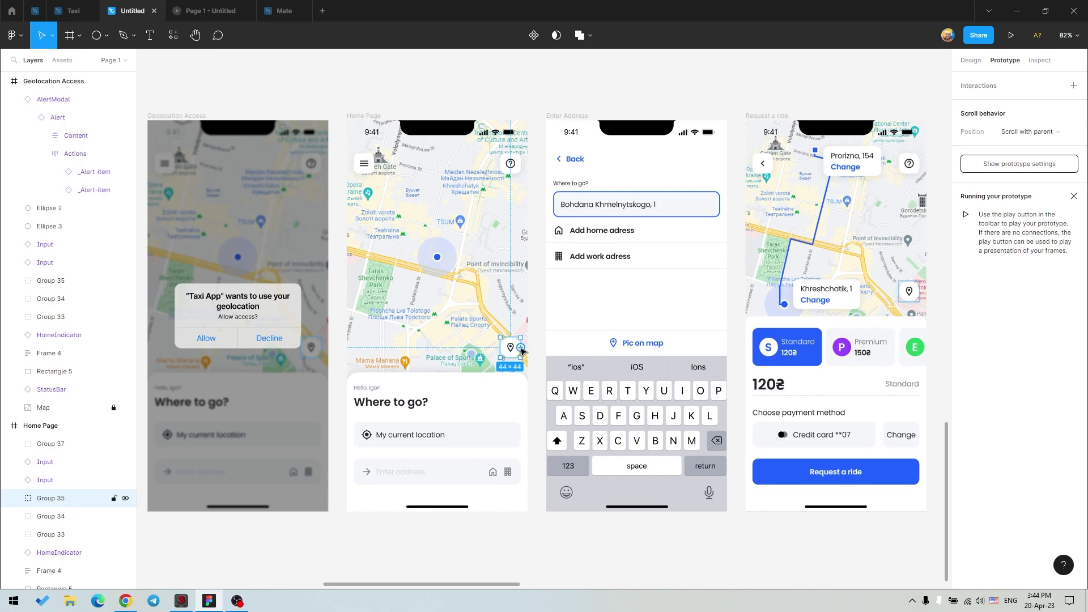
left_click_drag(521, 347, 566, 340)
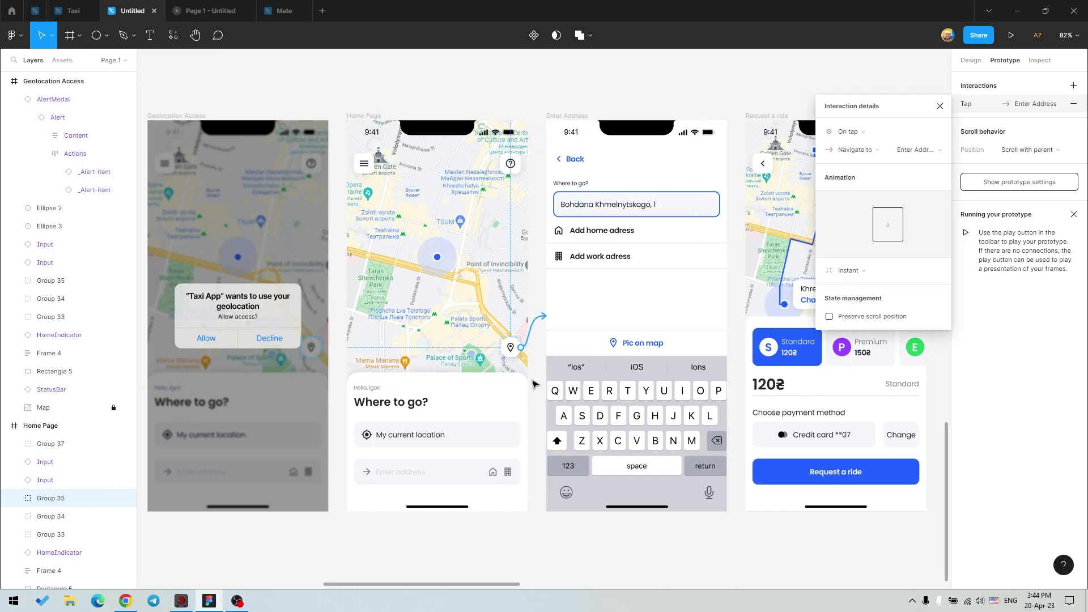
left_click(535, 382)
left_click_drag(571, 154, 534, 168)
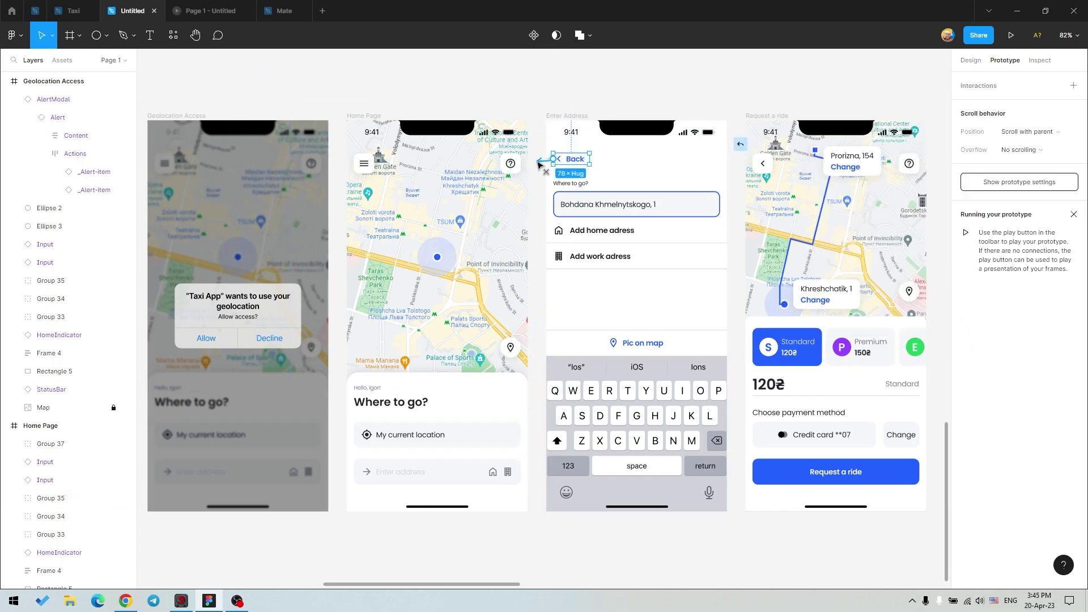
left_click(471, 107)
scroll(471, 107, "right", 3)
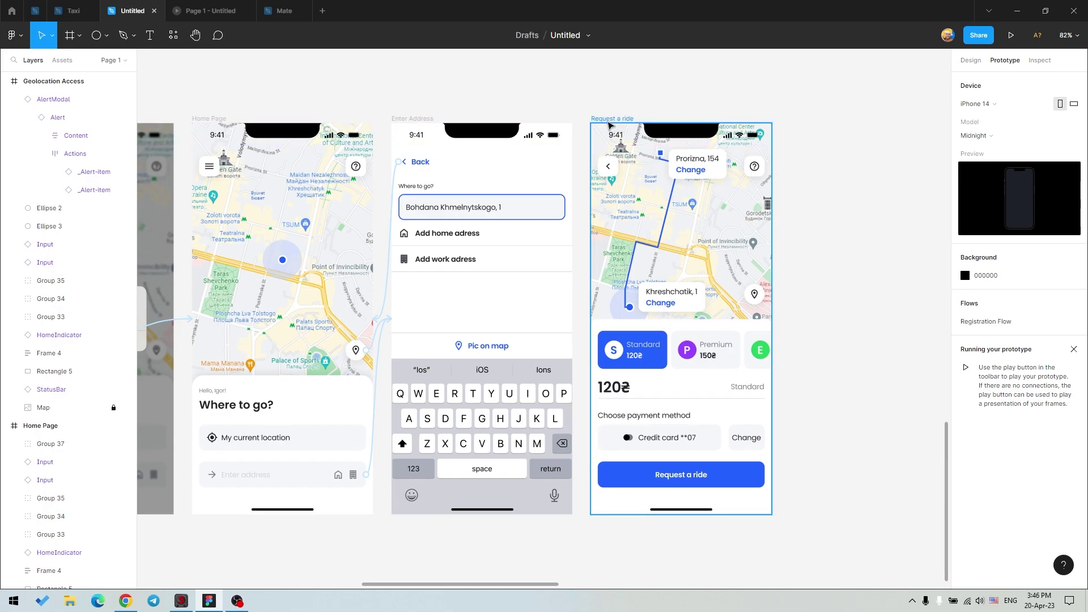
Move Request a ride right, duplicate Enter Address, and delete the home and building icons in the copy
left_click_drag(609, 125, 841, 125)
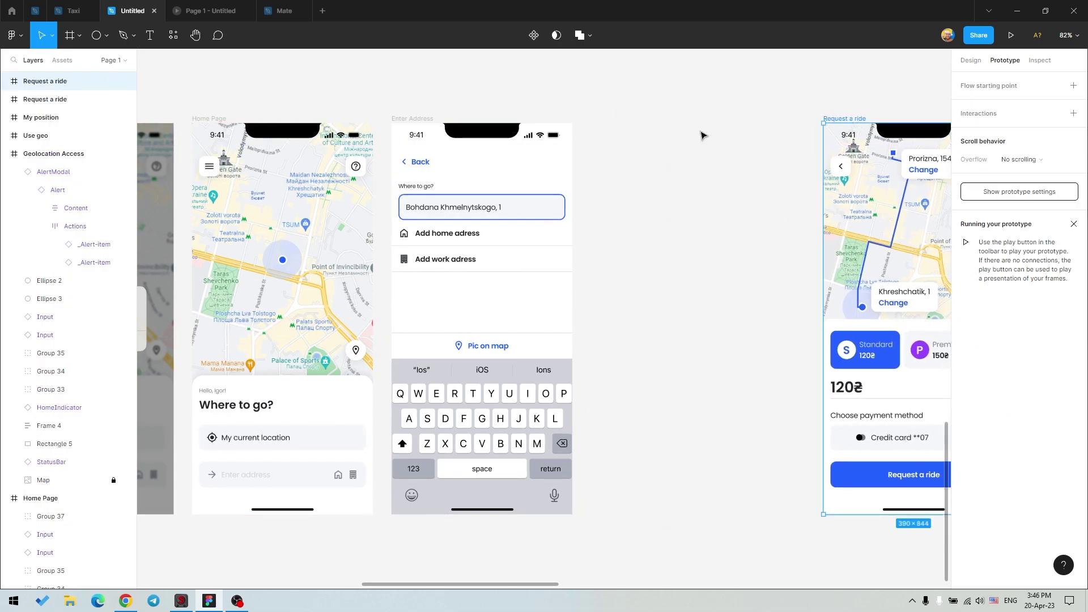
left_click(414, 121)
key("ctrl+d")
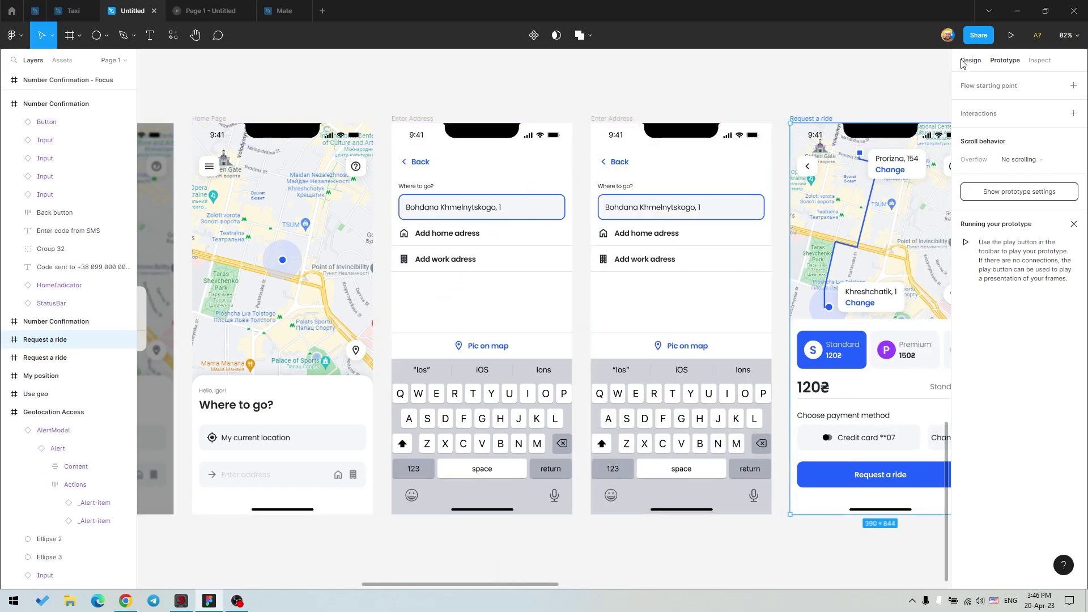
left_click(482, 206)
left_click(1039, 331)
left_click(655, 261)
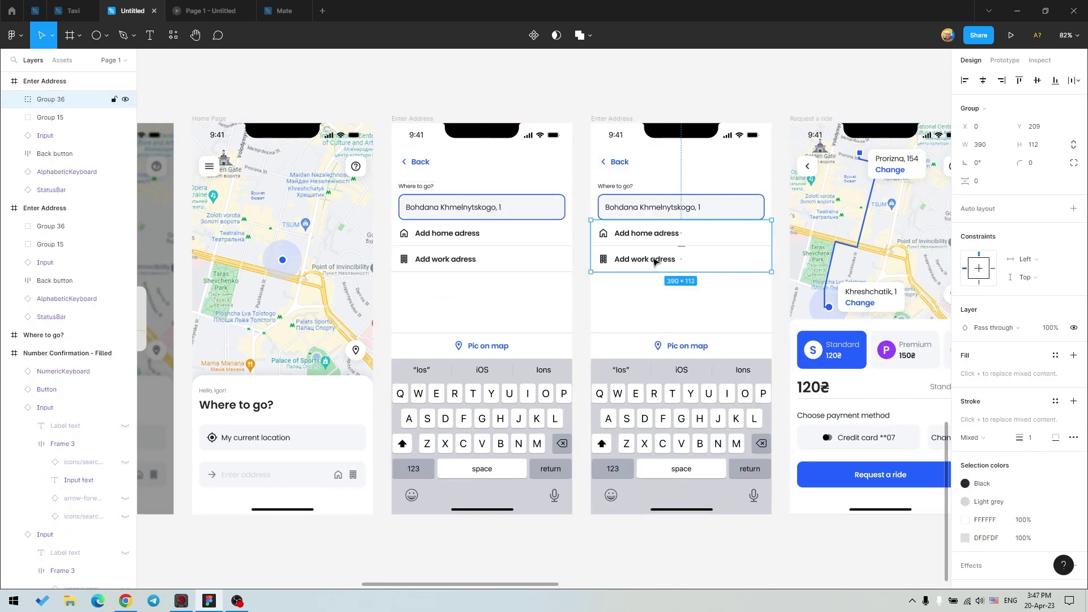
double_click(604, 233)
key("Delete")
left_click(603, 259)
key("Delete")
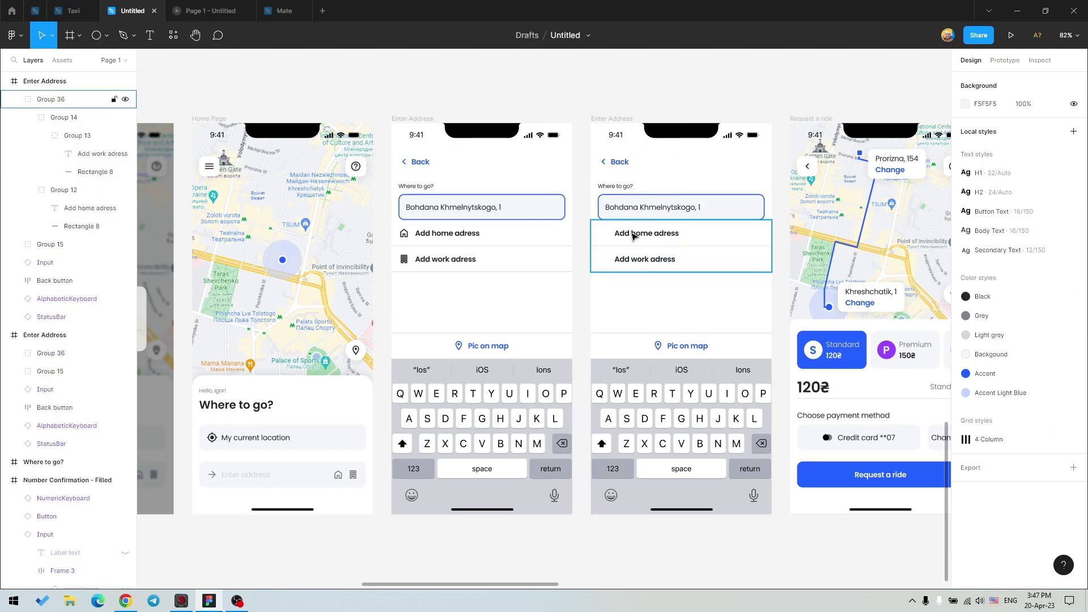
key("ctrl+shift+4")
left_click(631, 236)
Clear the Where to go? address text from the first Enter Address screen's input
left_click(470, 211)
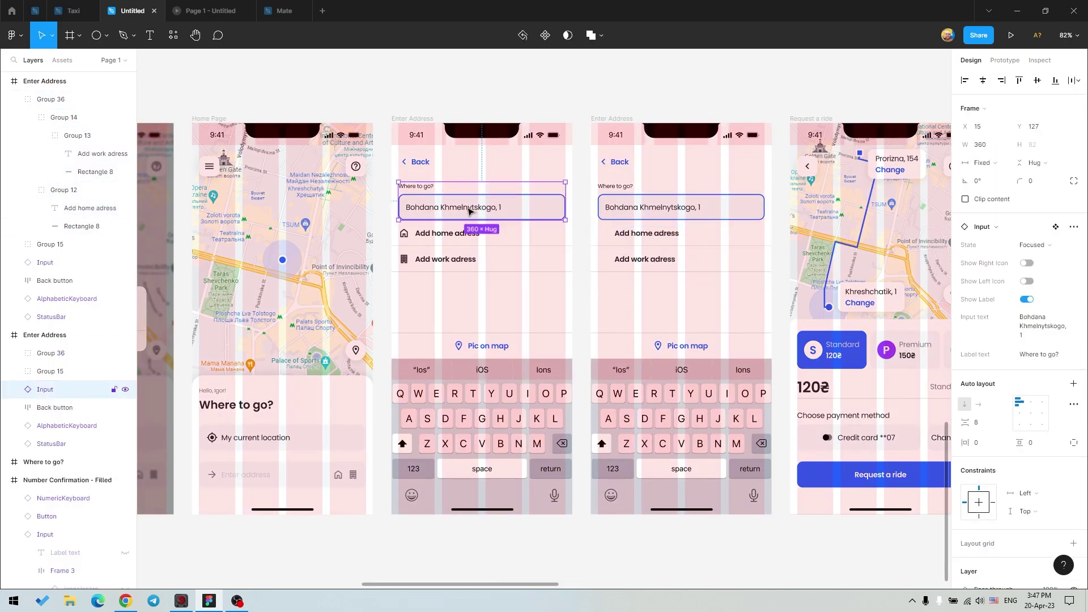
triple_click(1042, 325)
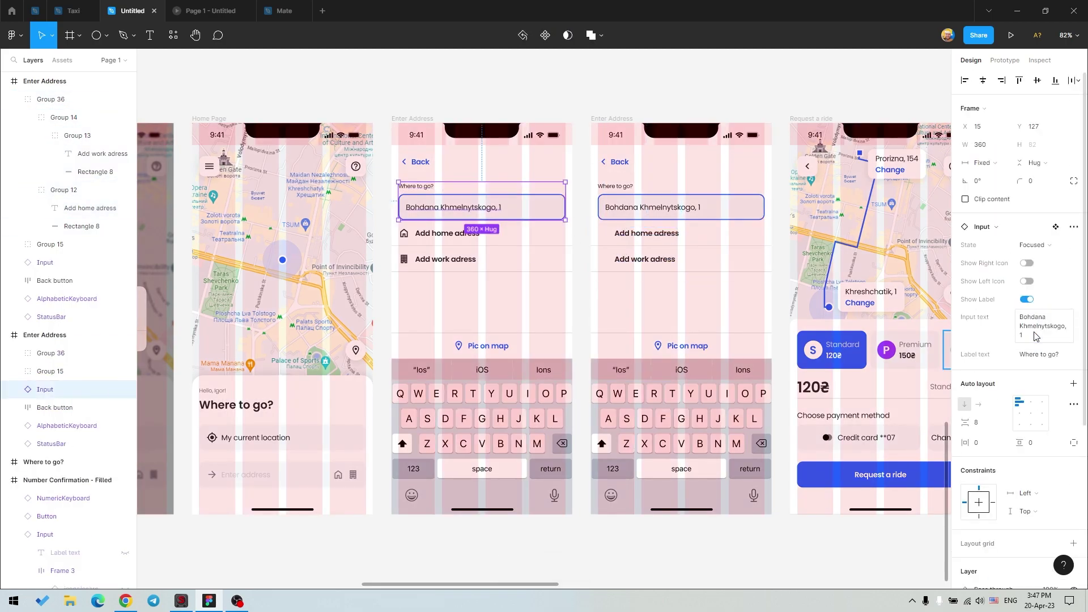
key("BackSpace")
key("Escape")
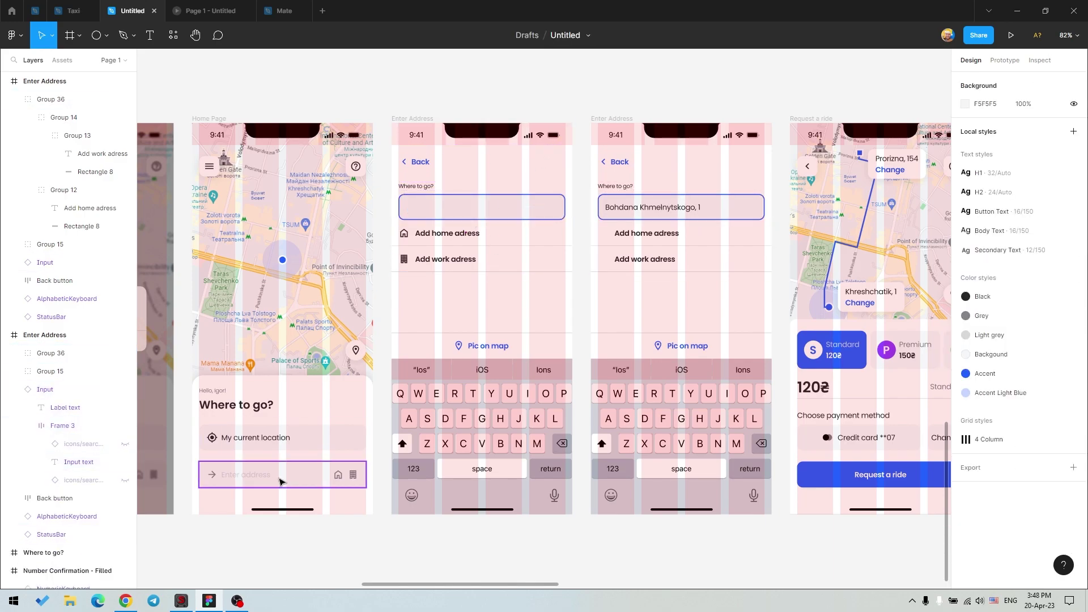
Type Prorizna into the address input and paste it into both suggestion rows
left_click(654, 212)
double_click(655, 210)
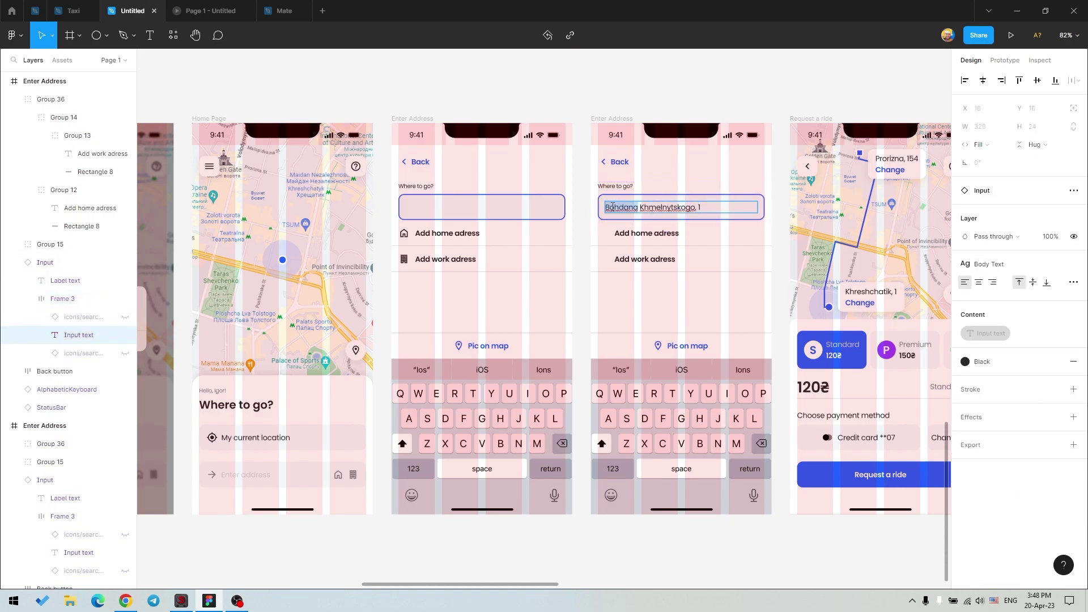
type("Prorizna")
key("ctrl+a")
key("ctrl+c")
double_click(646, 233)
key("ctrl+v")
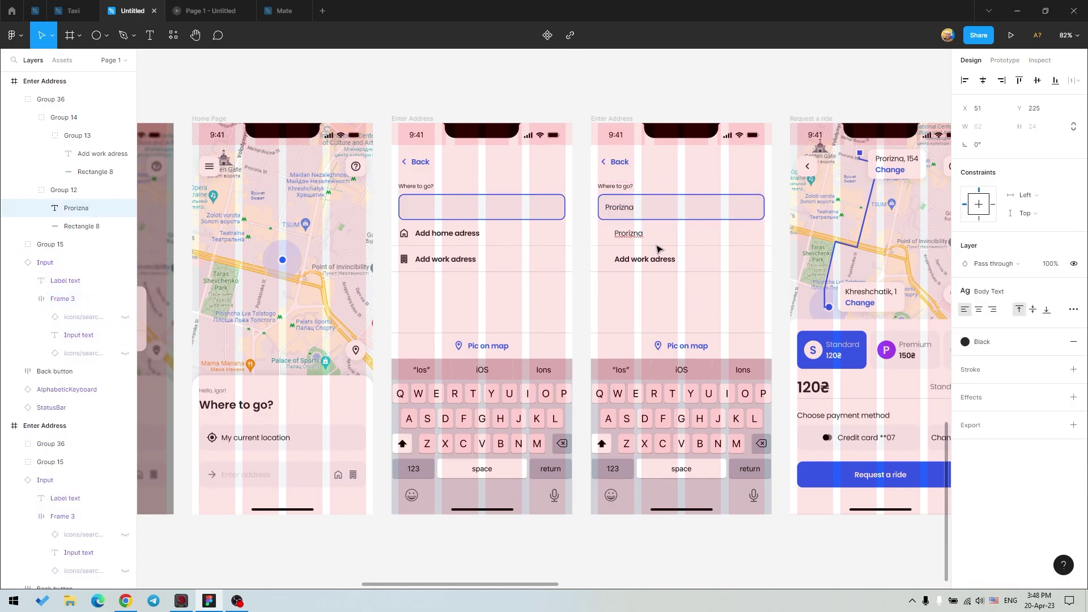
double_click(655, 255)
key("ctrl+v")
type(", 3")
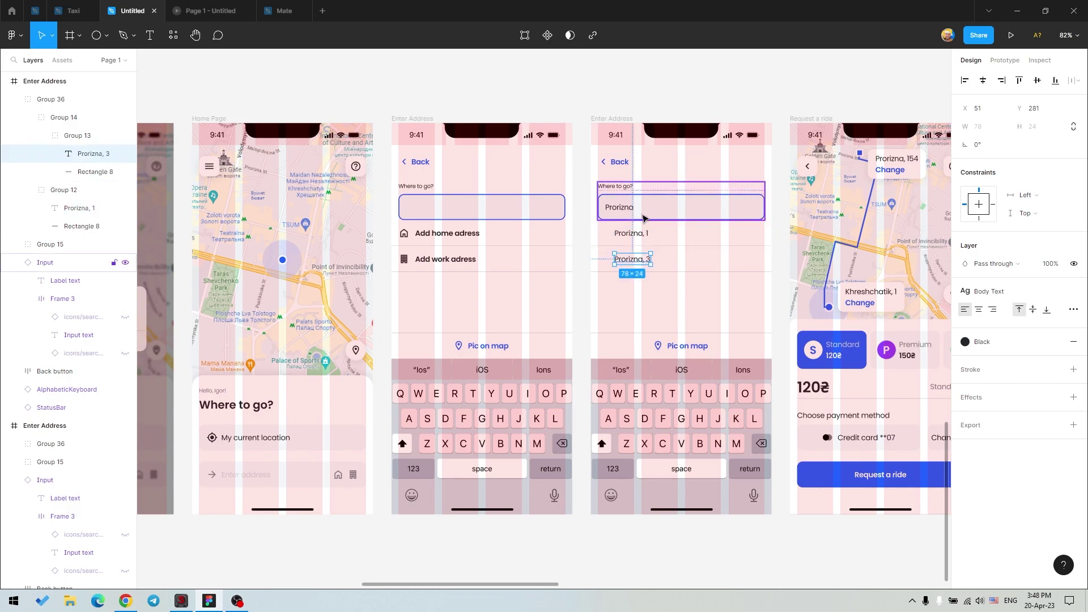
Finish the suggestion numbers so the rows read Prorizna, 151 and Prorizna, 153
left_click(625, 212)
double_click(636, 208)
left_click(647, 259)
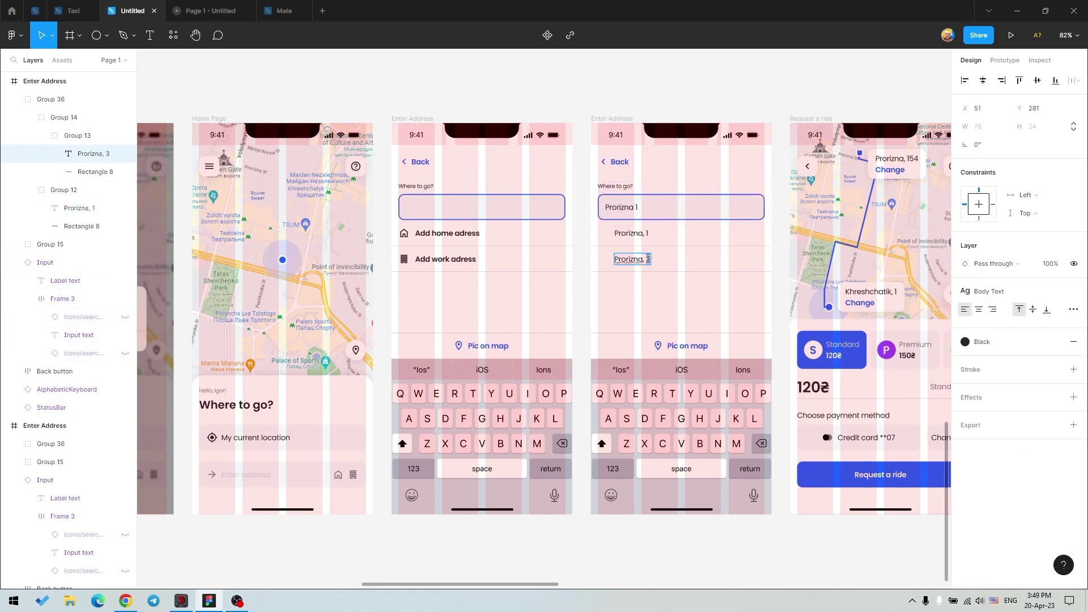
left_click(634, 233)
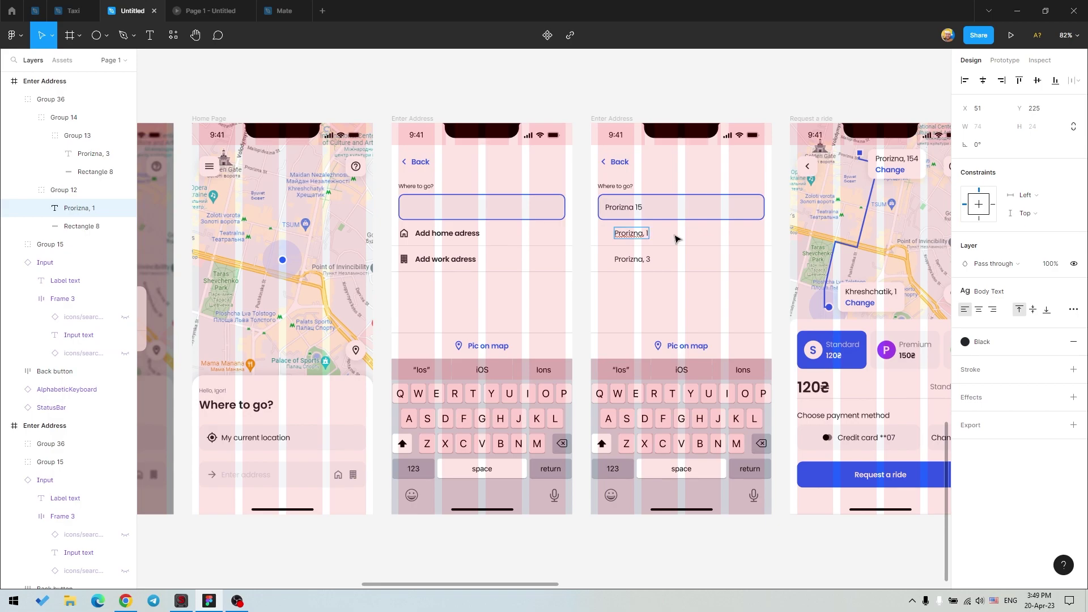
type("51")
double_click(646, 258)
type("15")
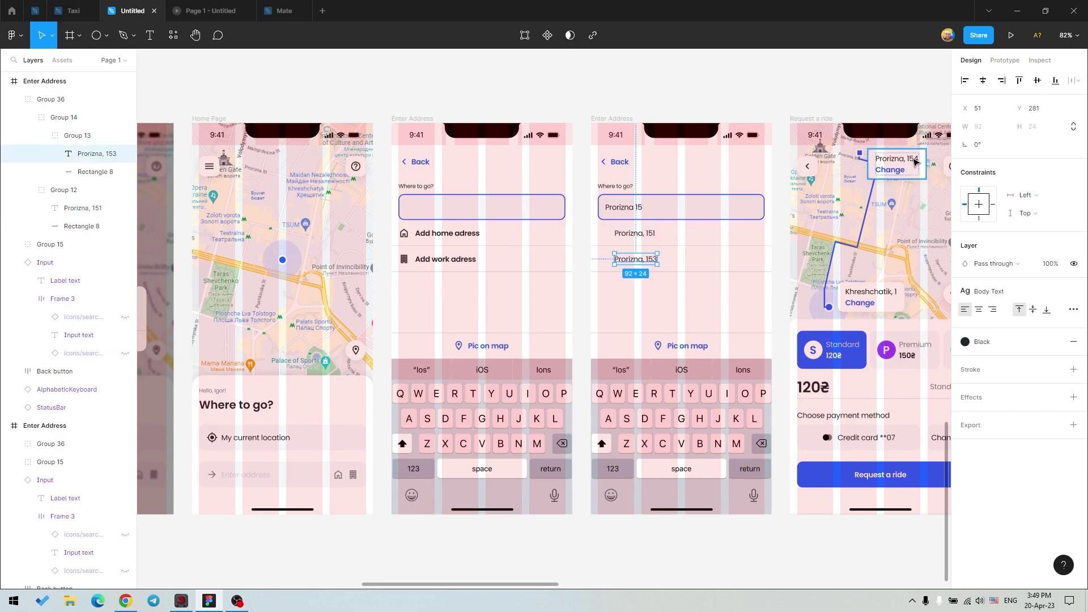
Change the route map's destination label to Prorizna, 151 and hide the layout grids
double_click(911, 161)
key("BackSpace")
type("1")
key("Escape")
scroll(690, 256, "right", 5)
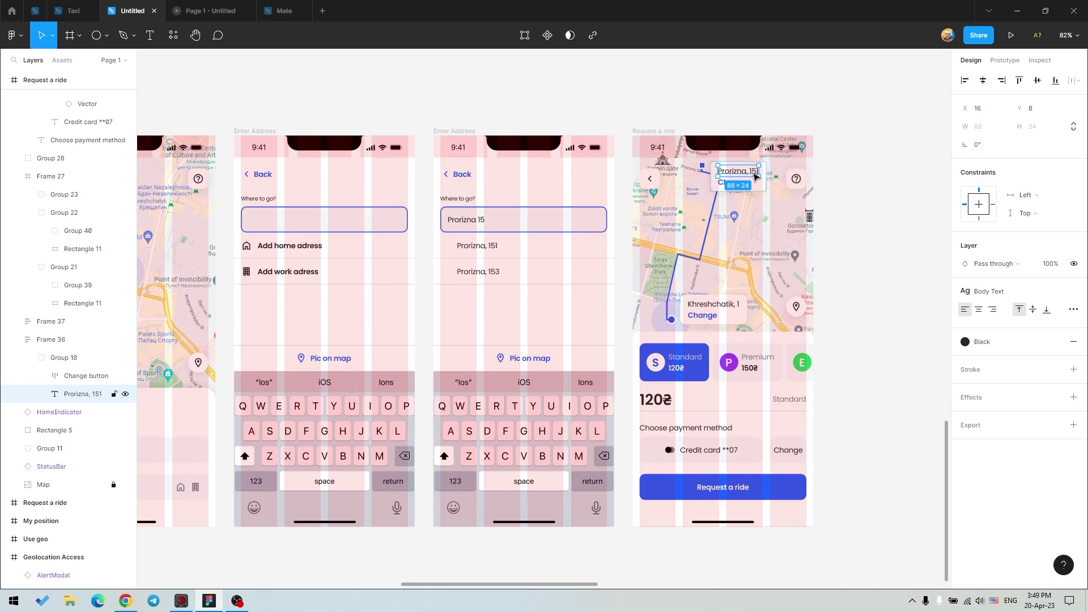
left_click(867, 218)
left_click(1003, 60)
key("ctrl+shift+4")
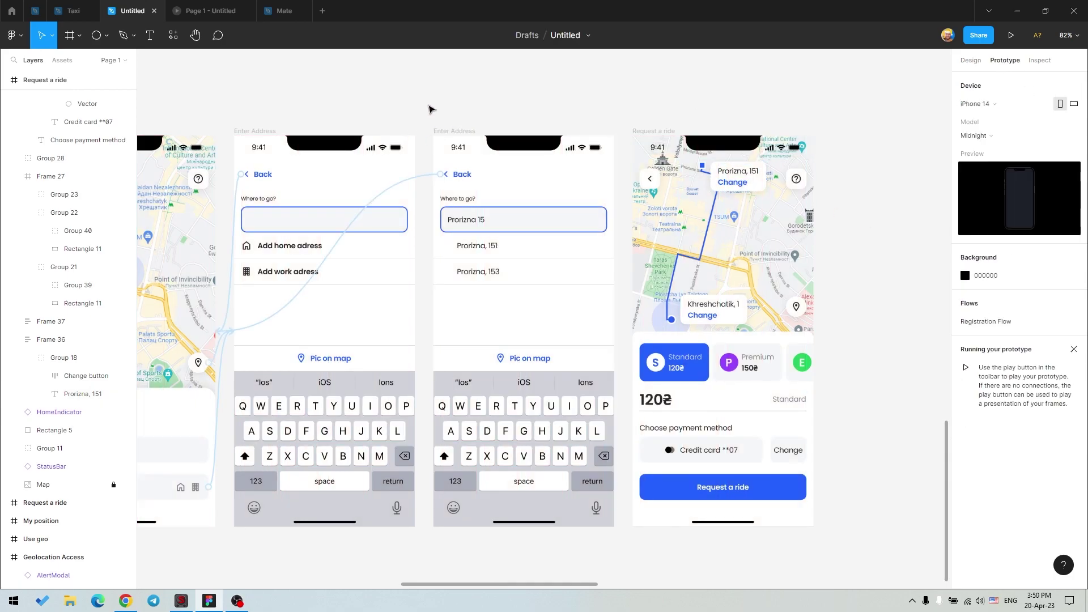
Connect the Prorizna, 151 suggestion row to the Request a ride frame
scroll(397, 284, "left", 3)
left_click(433, 207)
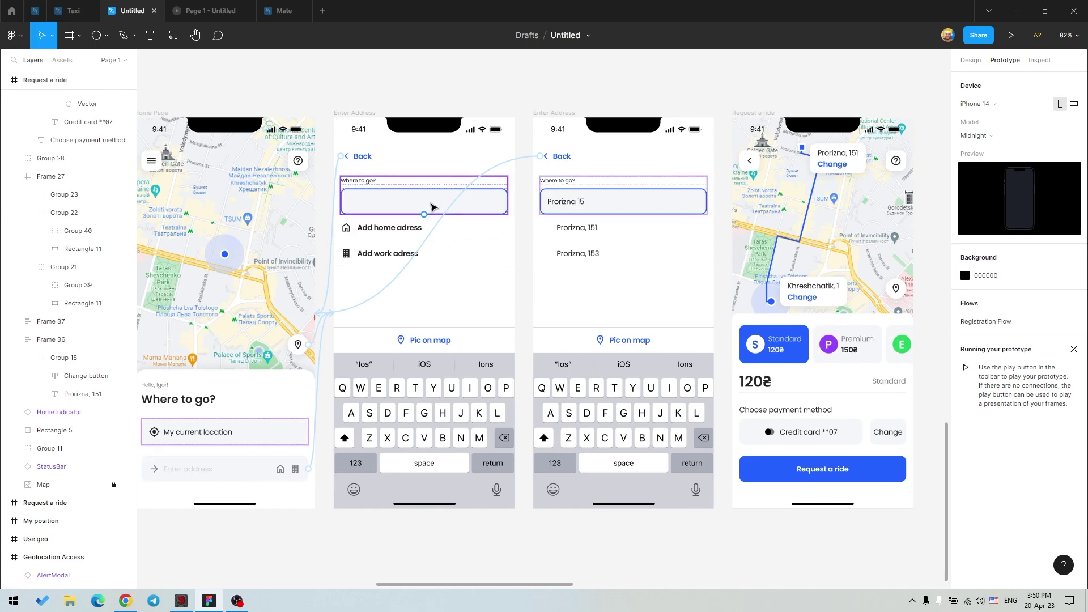
left_click(517, 436)
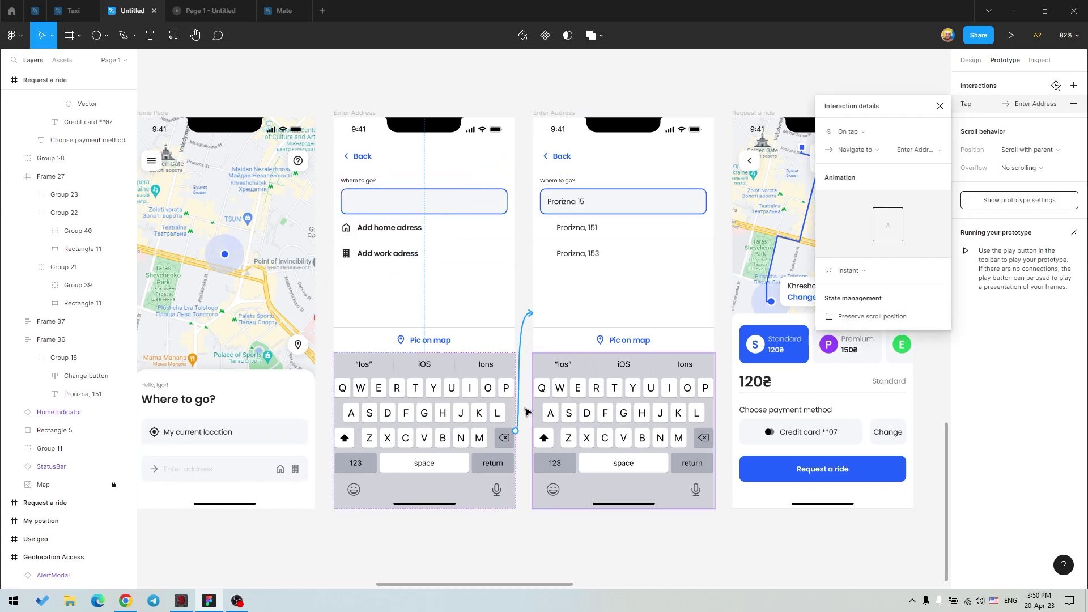
left_click(534, 115)
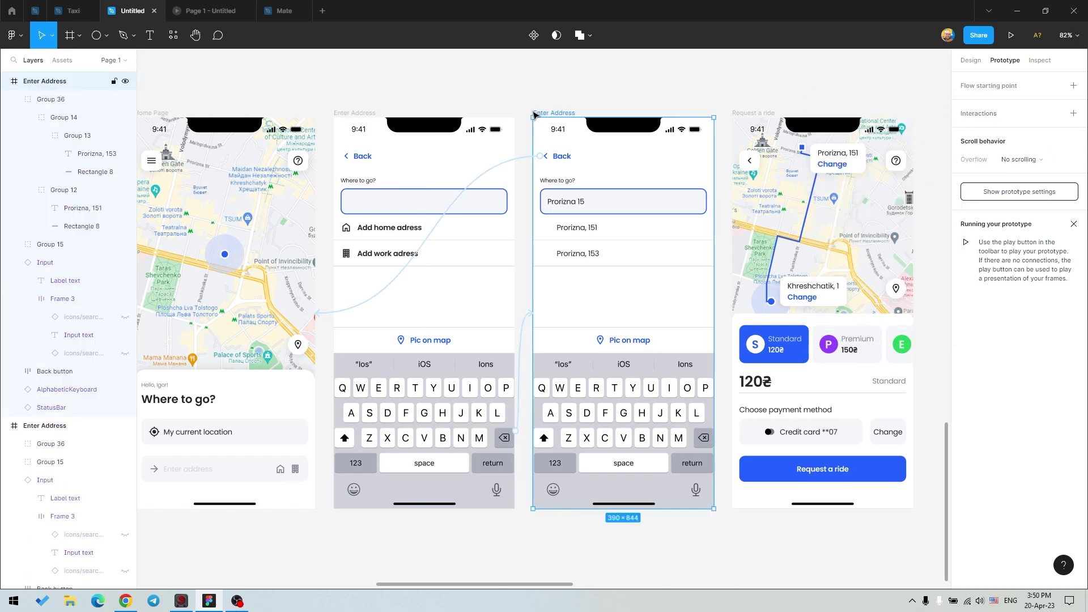
left_click(742, 163)
left_click(530, 96)
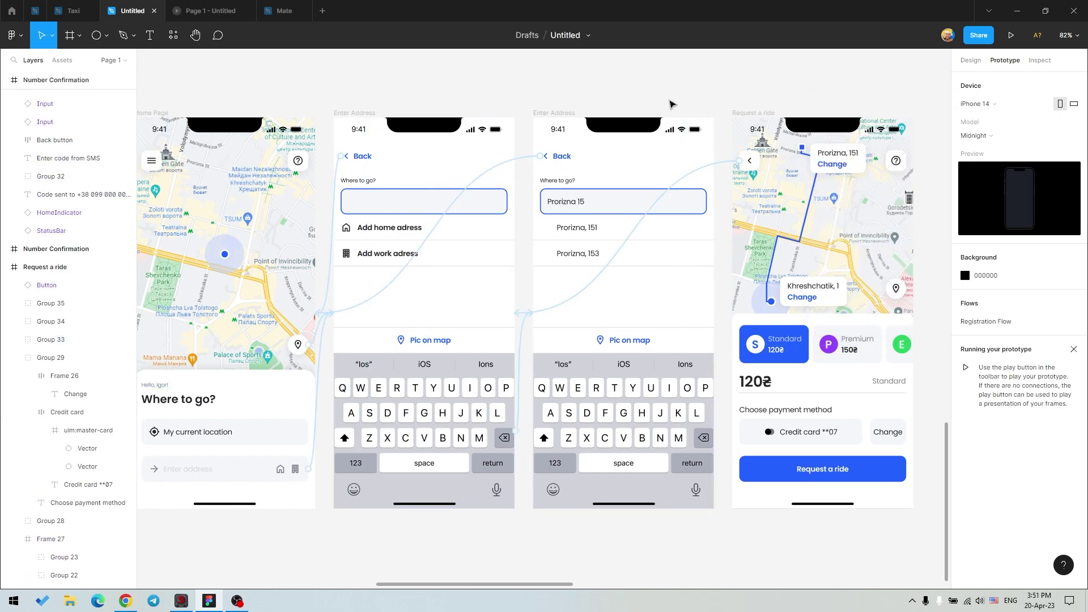
left_click(587, 235)
double_click(587, 235)
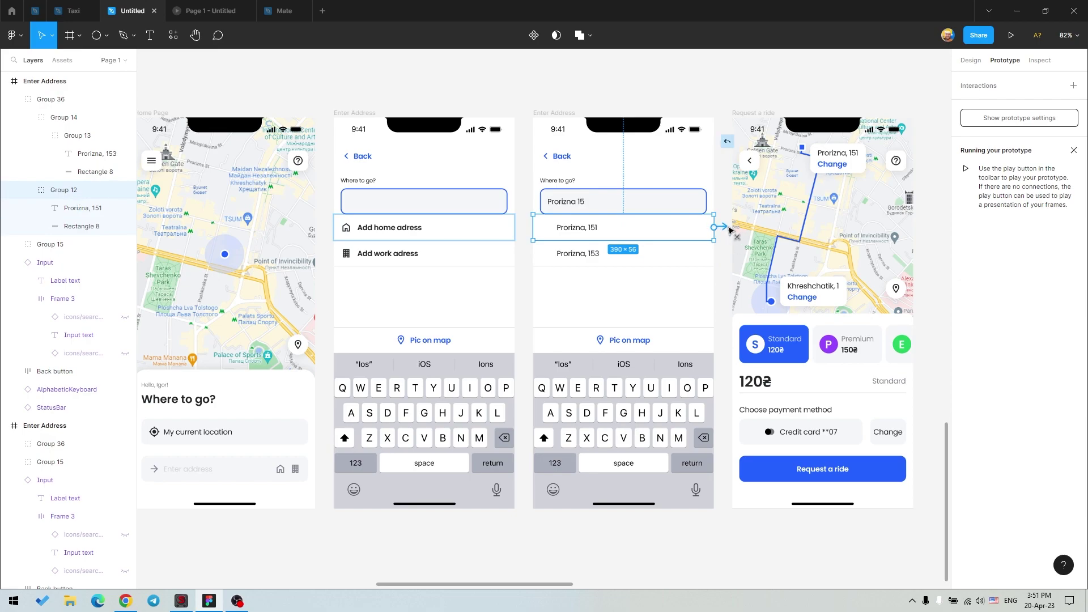
left_click_drag(716, 227, 804, 227)
left_click(621, 84)
scroll(621, 84, "right", 5)
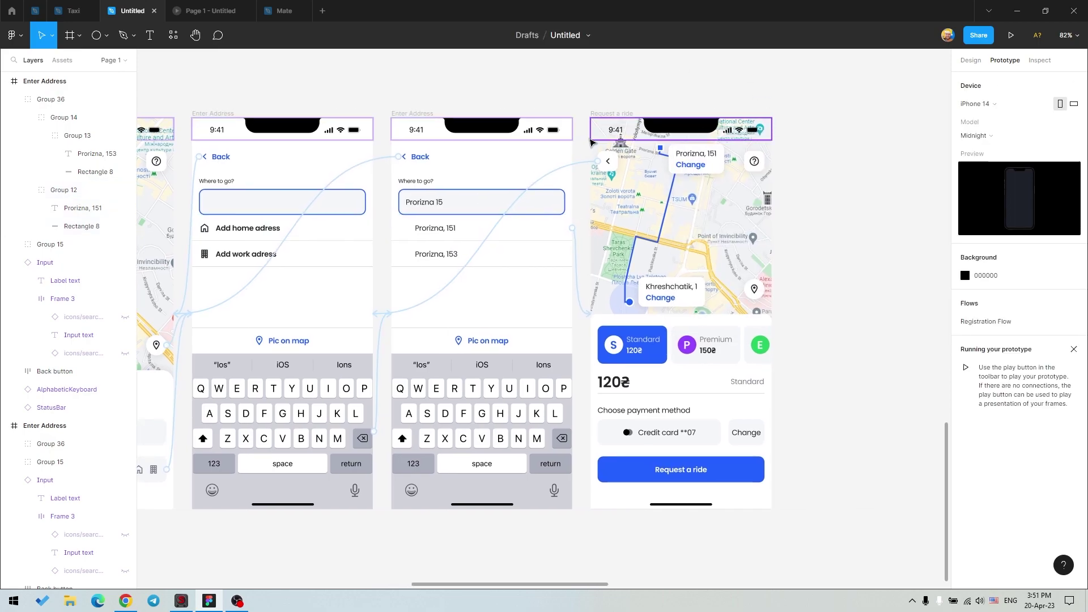
mouse_move(333, 208)
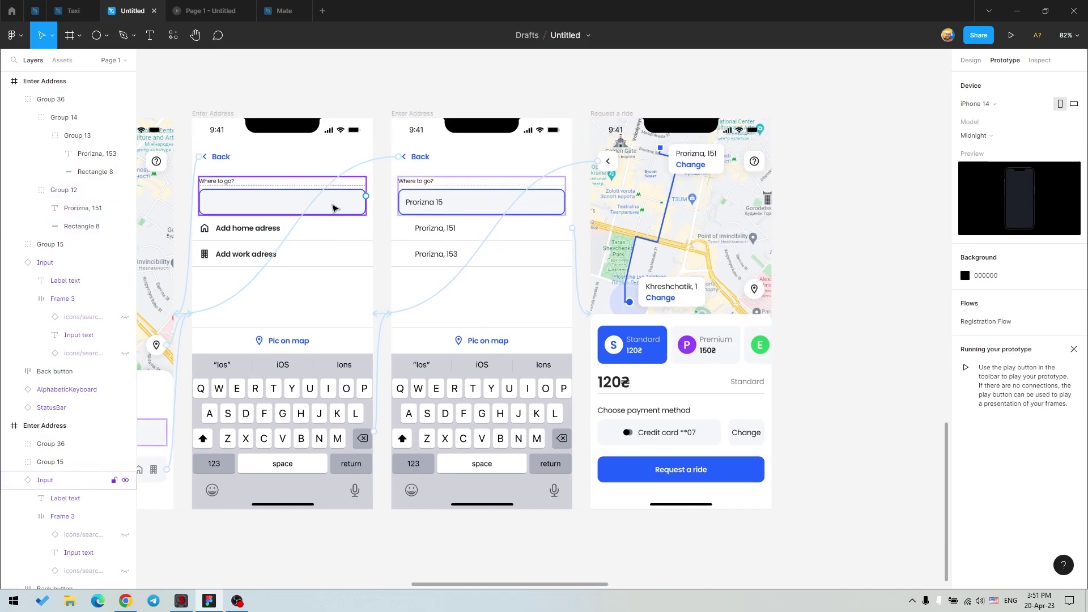
Present the prototype and click through the splash, phone, SMS code and name screens to the home map
key("ctrl+alt+Return")
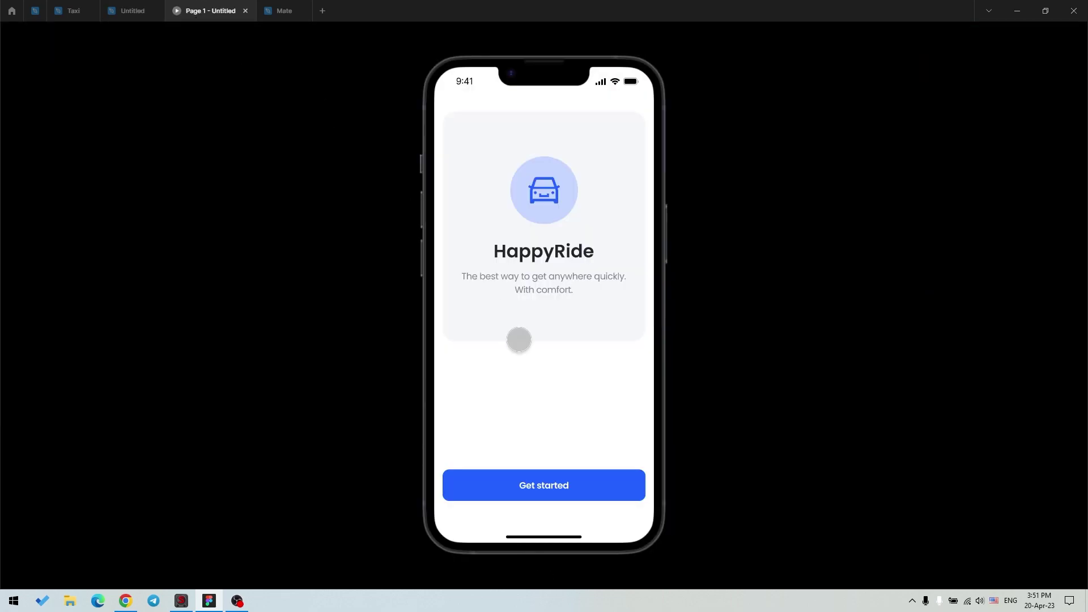
left_click(546, 255)
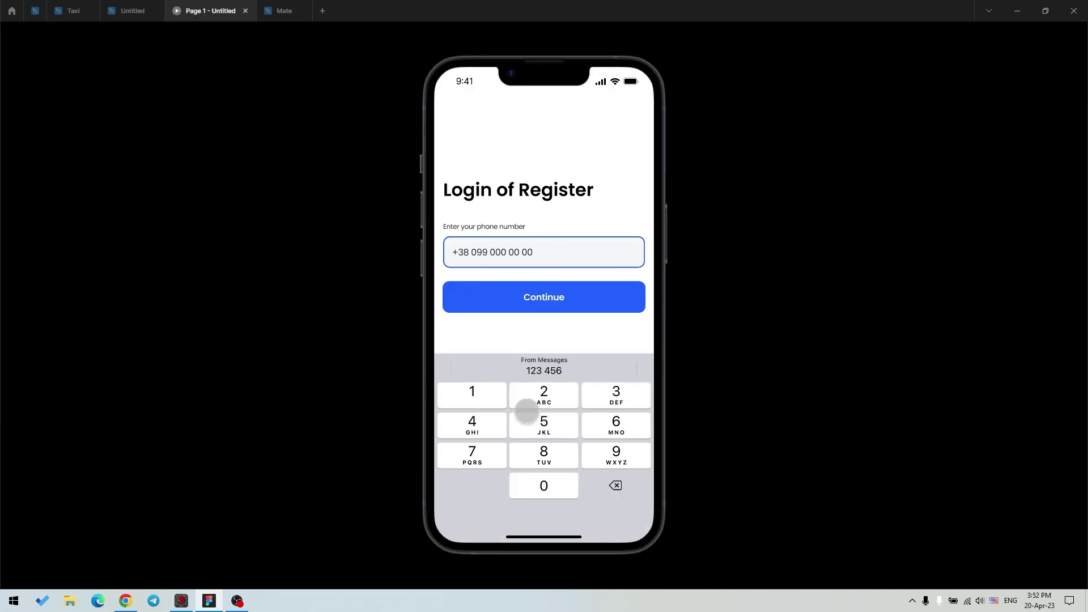
left_click(532, 300)
left_click(476, 256)
left_click(555, 304)
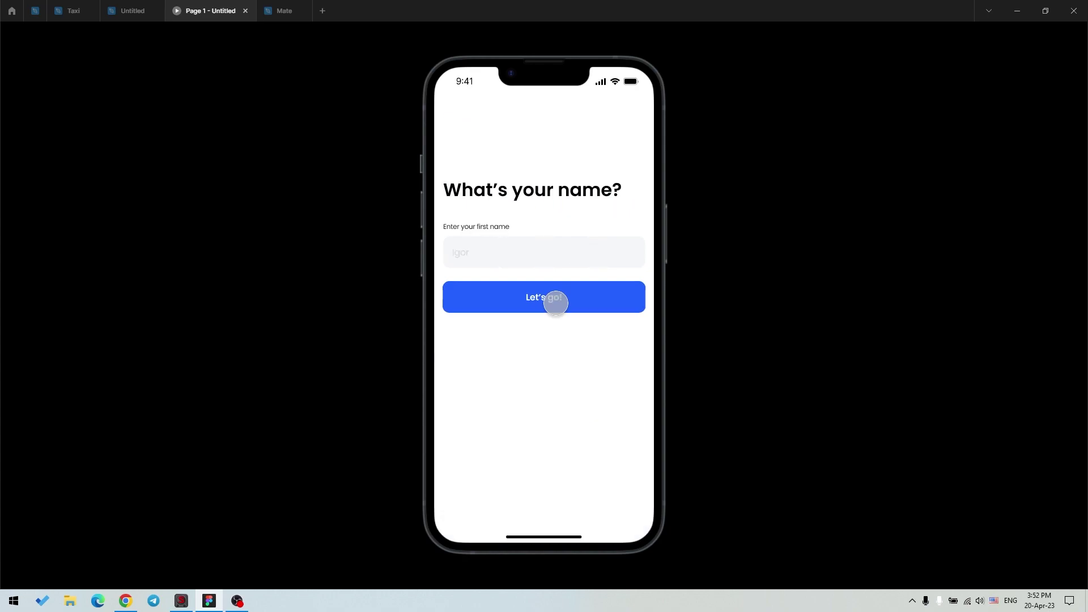
left_click(513, 258)
left_click(485, 299)
left_click(504, 331)
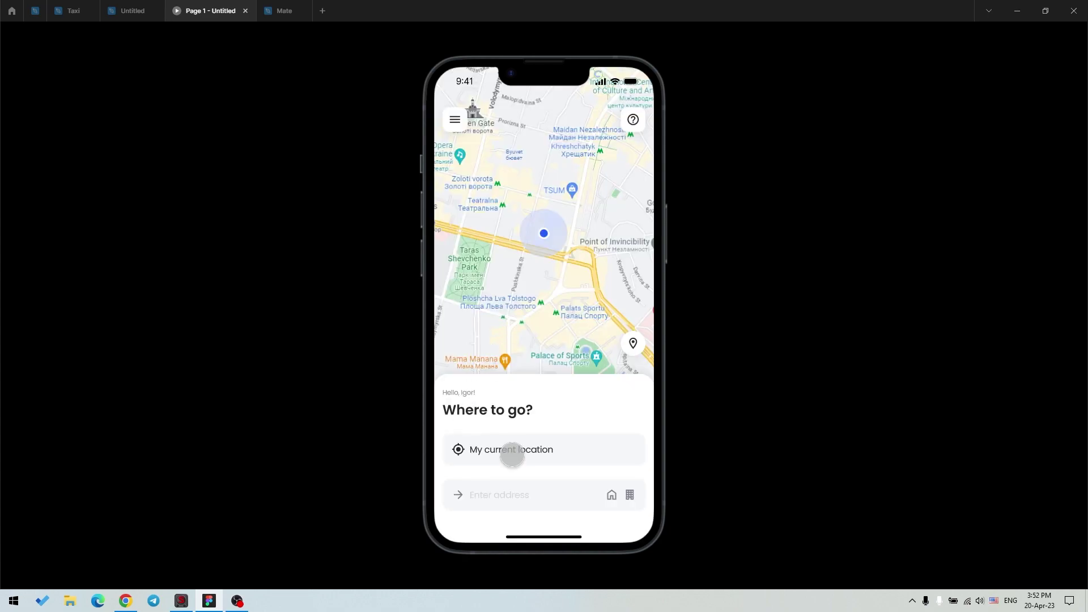
Search for Prorizna 15 and pick Prorizna, 151 to reach the route map, then return to the editor
left_click(512, 484)
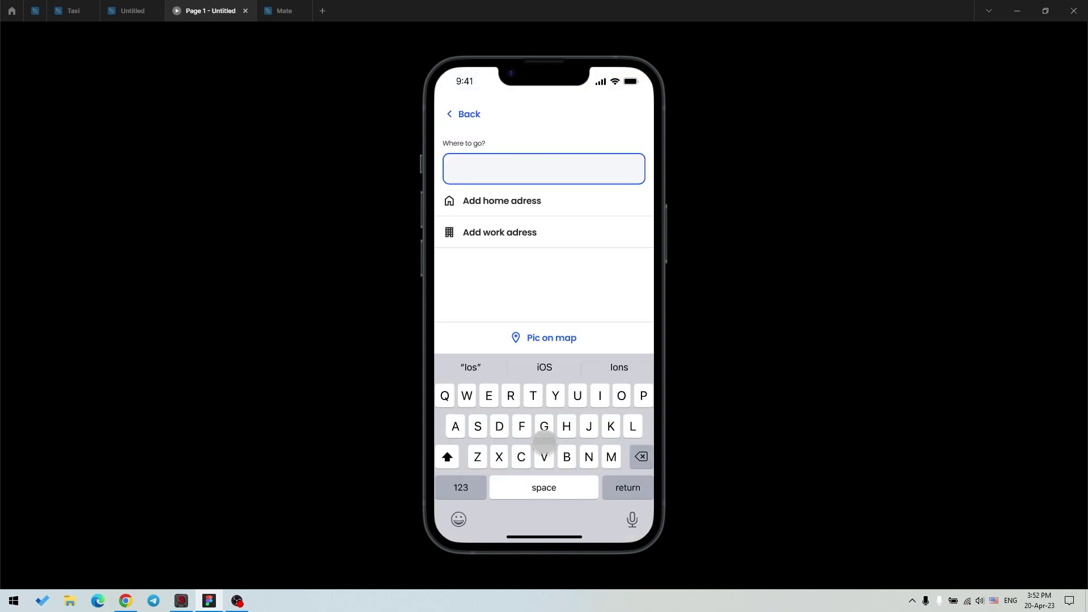
left_click(502, 168)
left_click(473, 201)
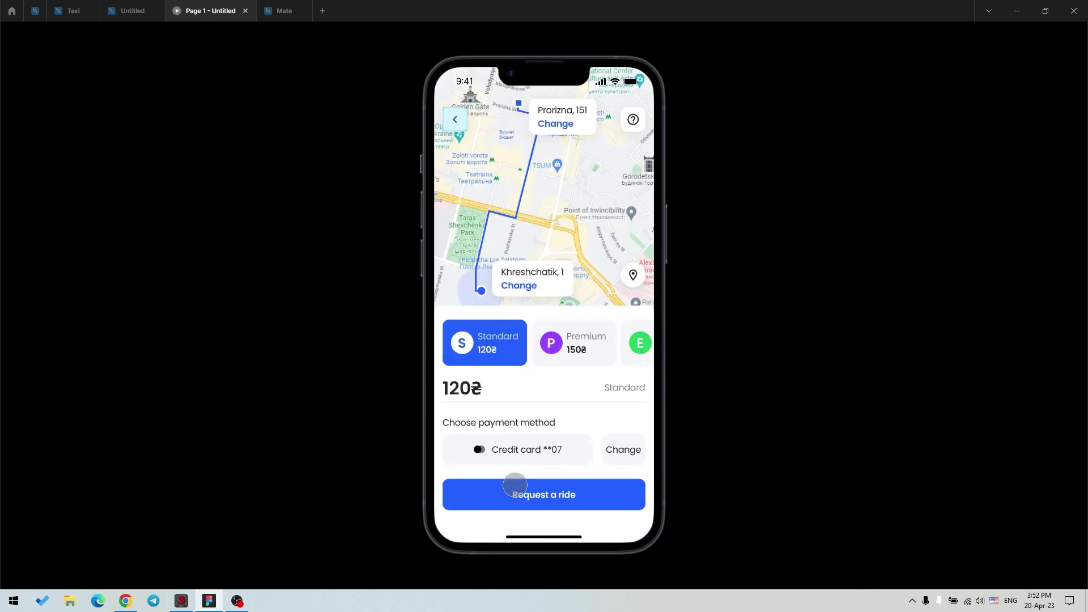
left_click(455, 120)
left_click(524, 198)
left_click(131, 11)
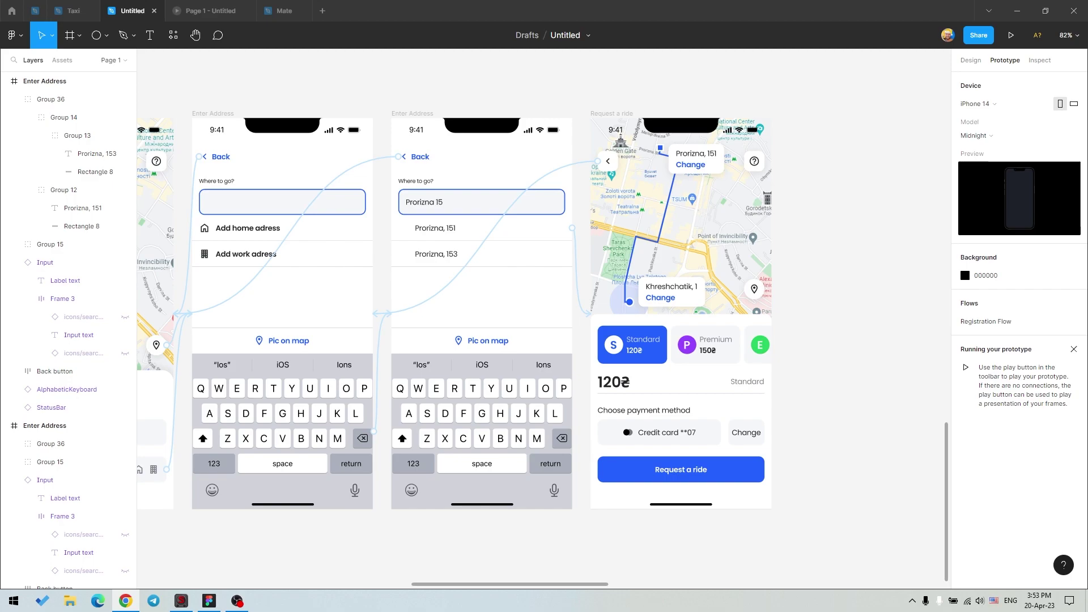
scroll(254, 85, "left", 10)
left_click(389, 138)
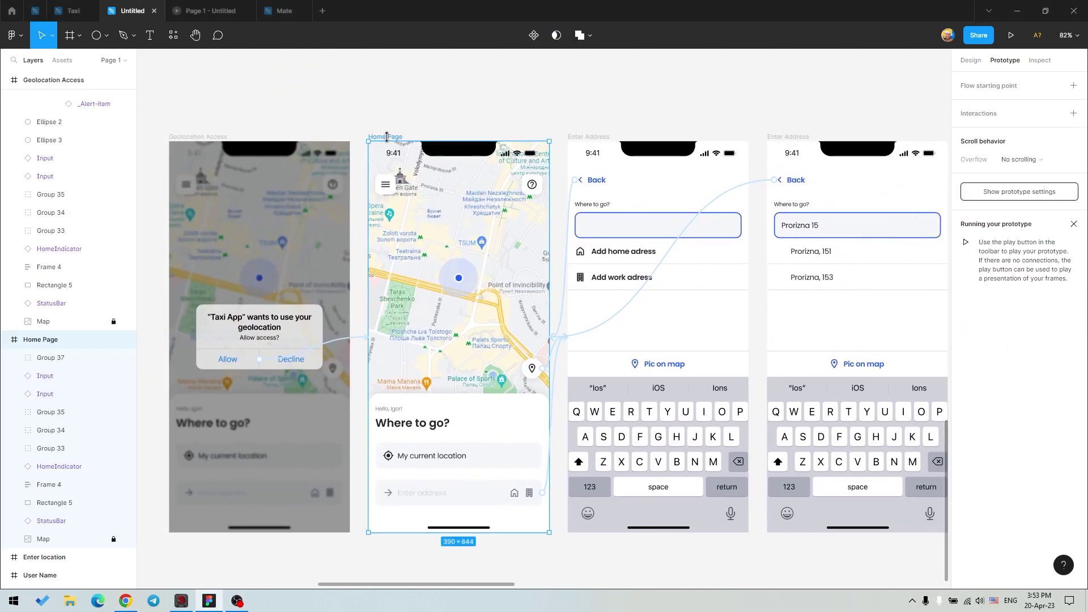
Group the Map layer with Group 37 and turn the group into a frame
key("shift+e")
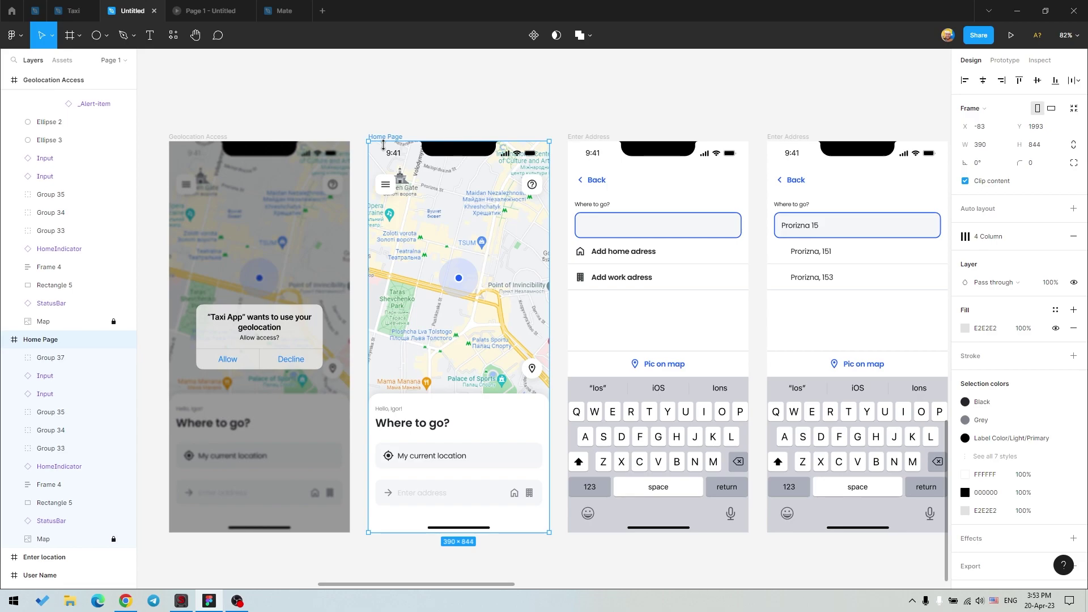
scroll(67, 351, "down", 1)
left_click(43, 481)
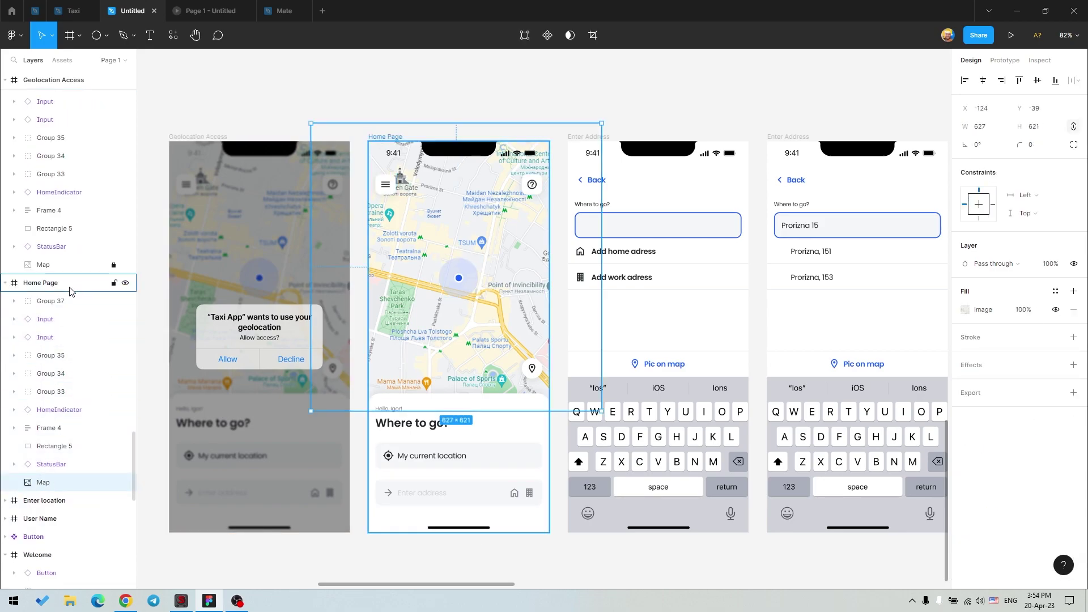
left_click(67, 301, "ctrl")
key("ctrl+g")
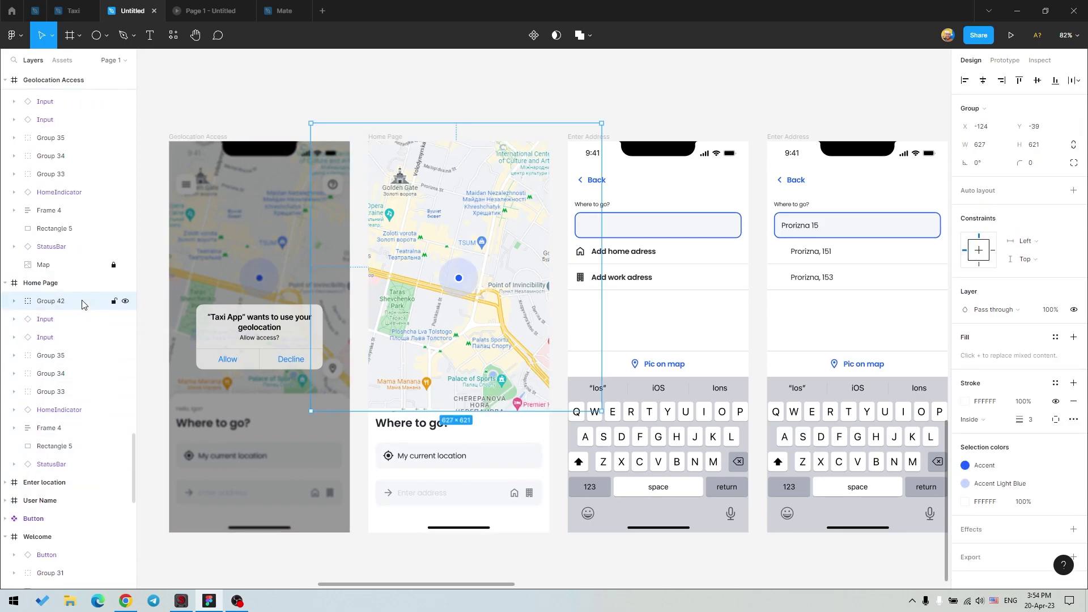
left_click_drag(83, 305, 69, 443)
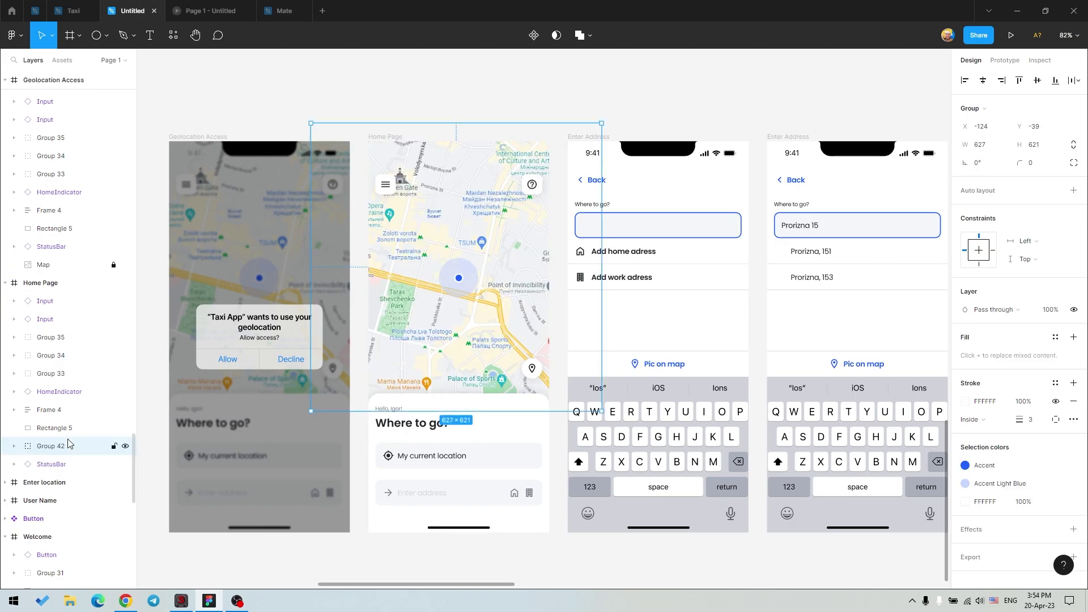
key("f")
Resize the new Frame 42 to 390×582 to fit the Home Page screen
left_click(617, 94)
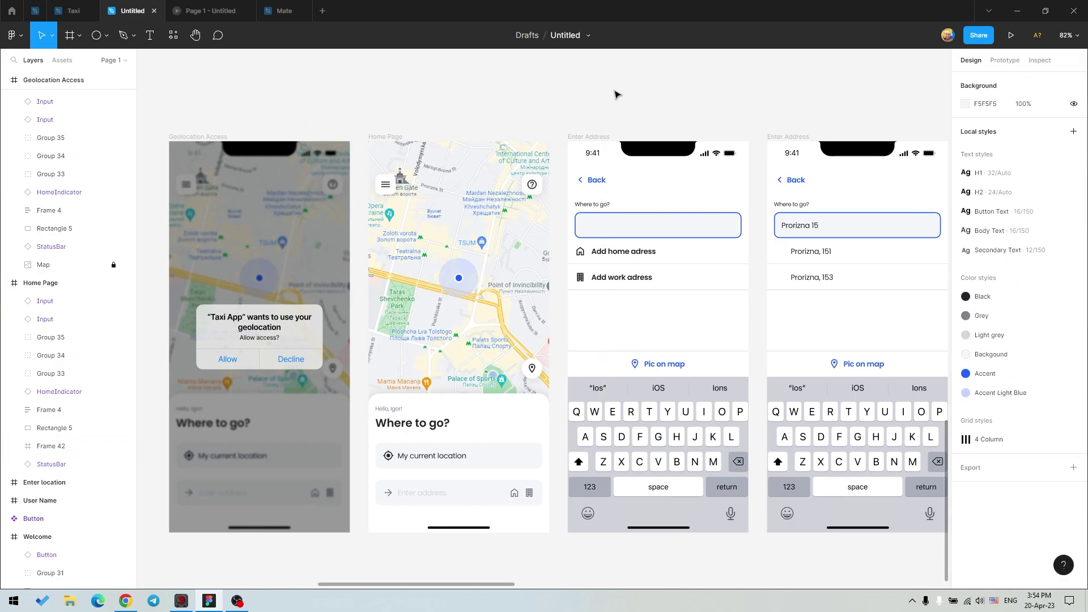
left_click(541, 170)
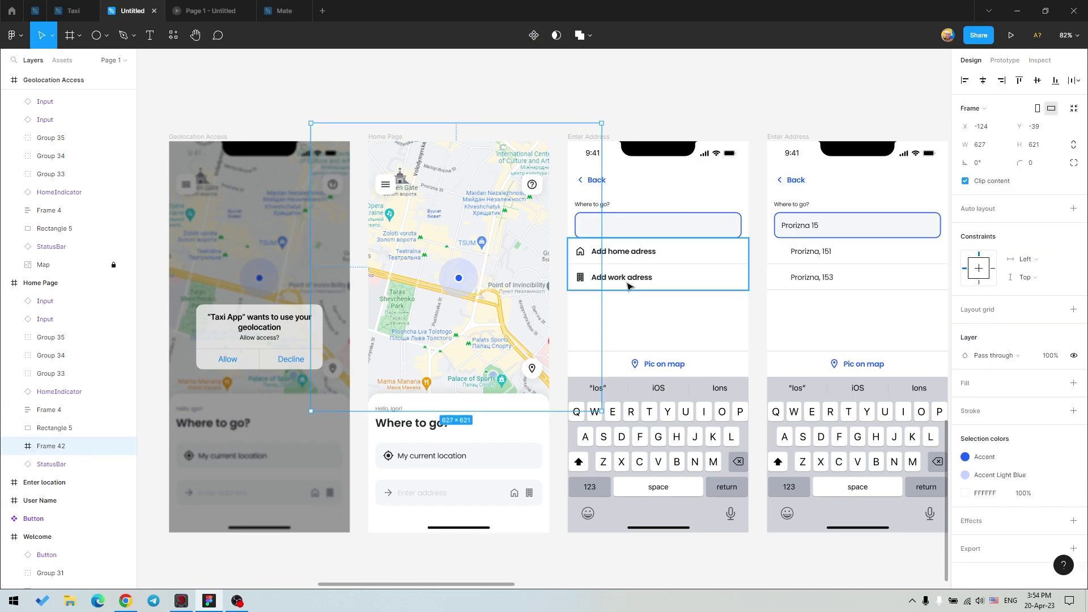
left_click_drag(603, 276, 549, 276)
left_click_drag(311, 278, 369, 277)
left_click_drag(459, 122, 459, 141)
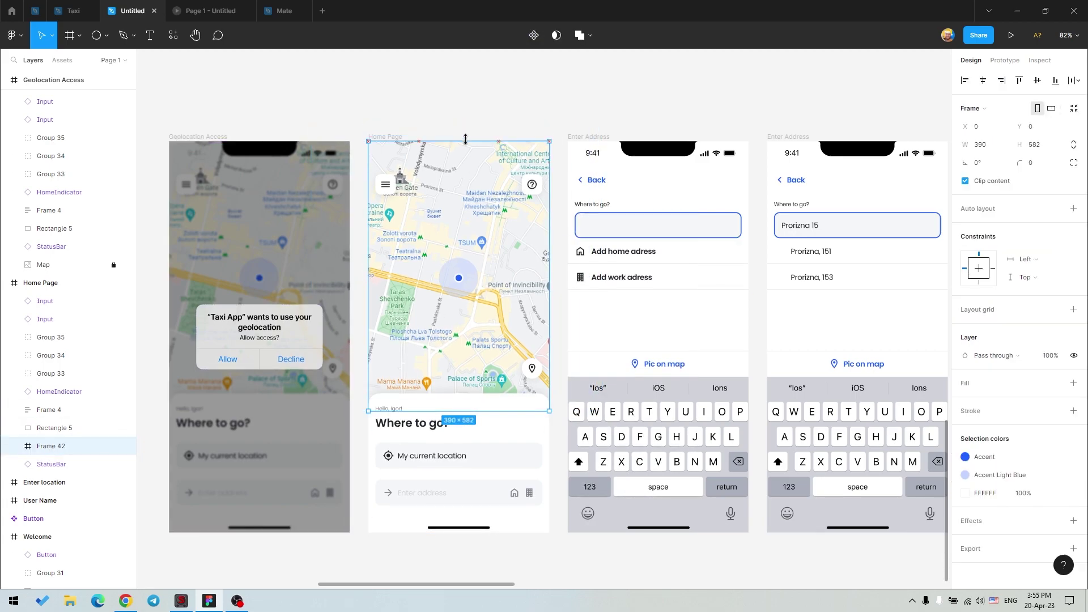
left_click(561, 383)
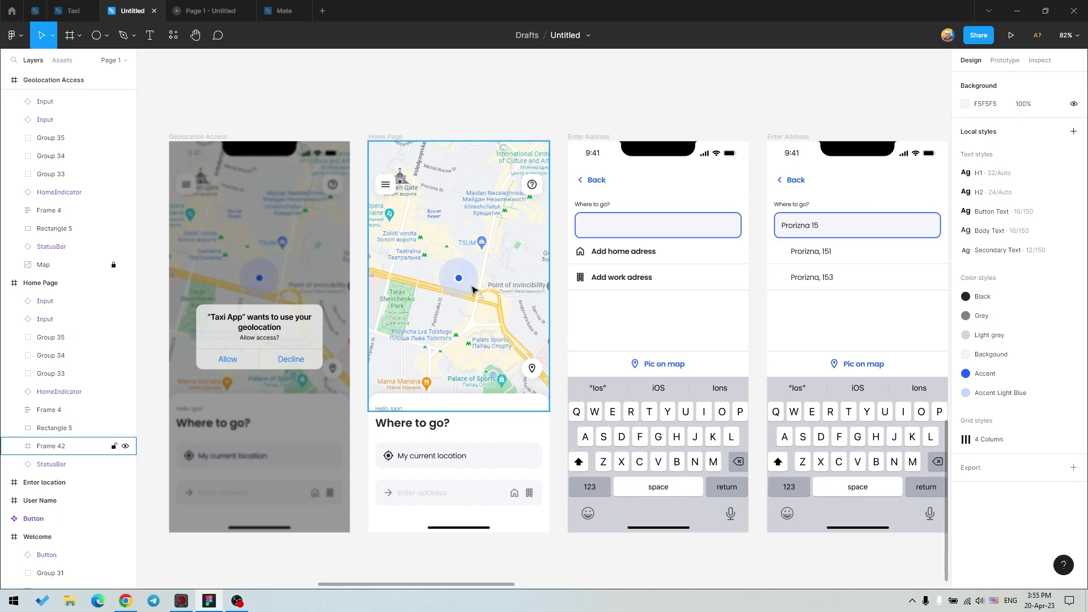
Set the map frame's overflow to Both directions and test it in the preview
left_click(474, 289)
key("shift+e")
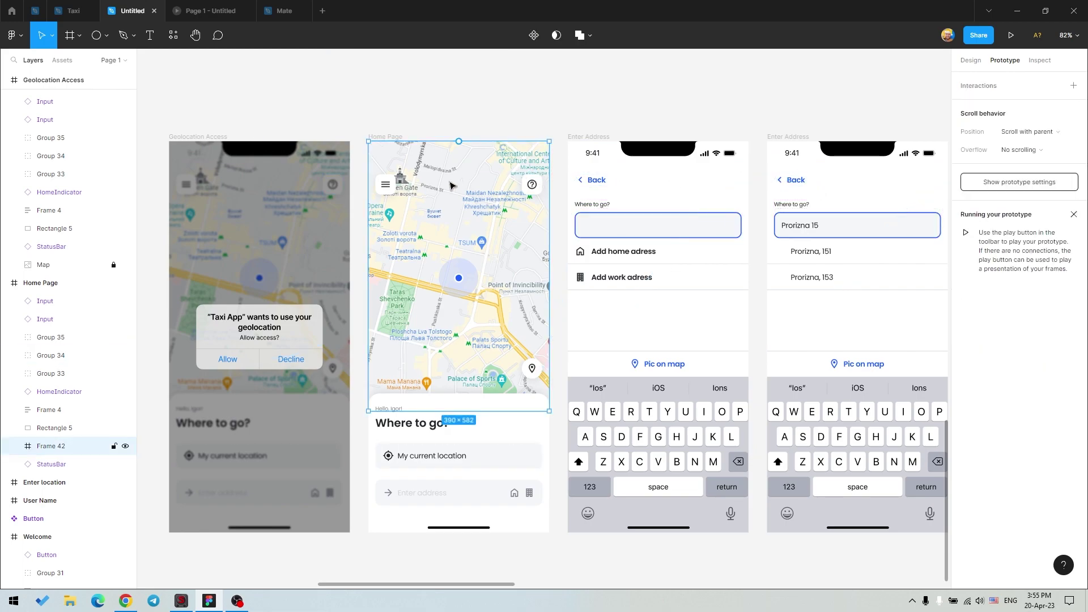
left_click(1020, 150)
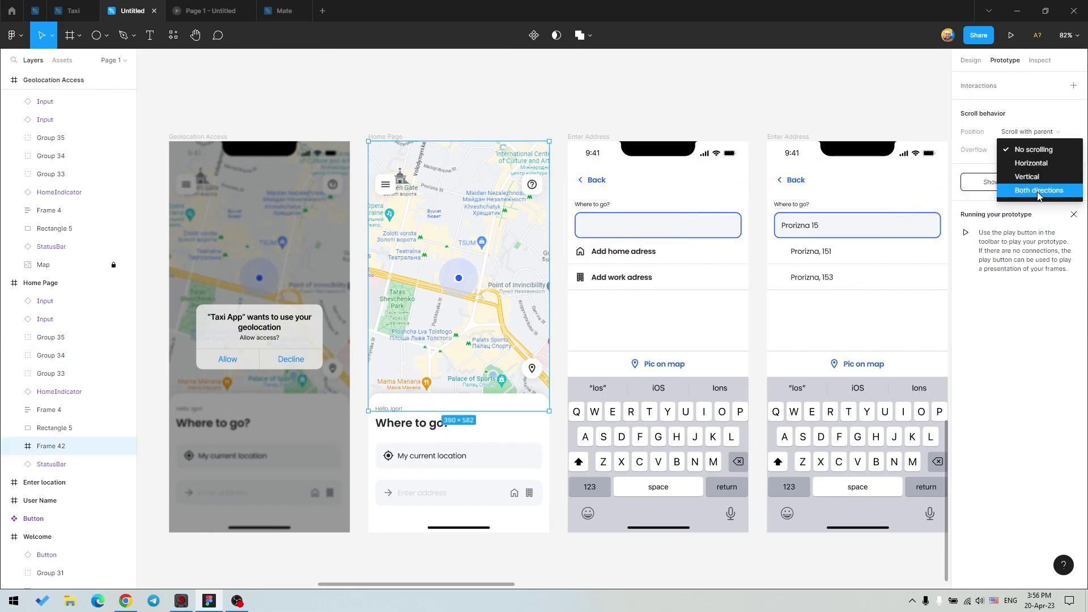
left_click(1010, 35)
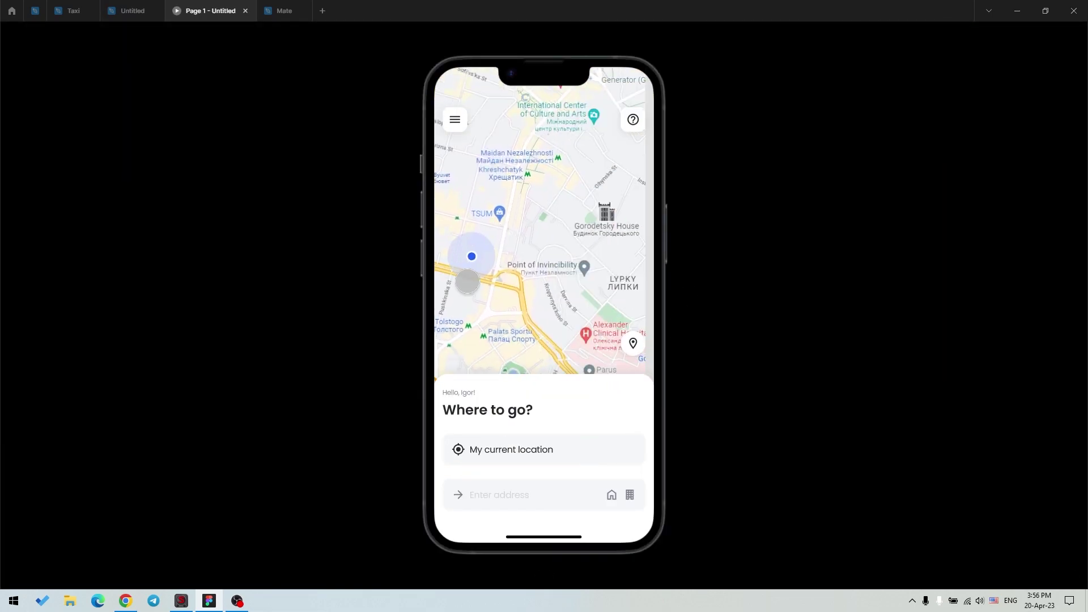
left_click(131, 11)
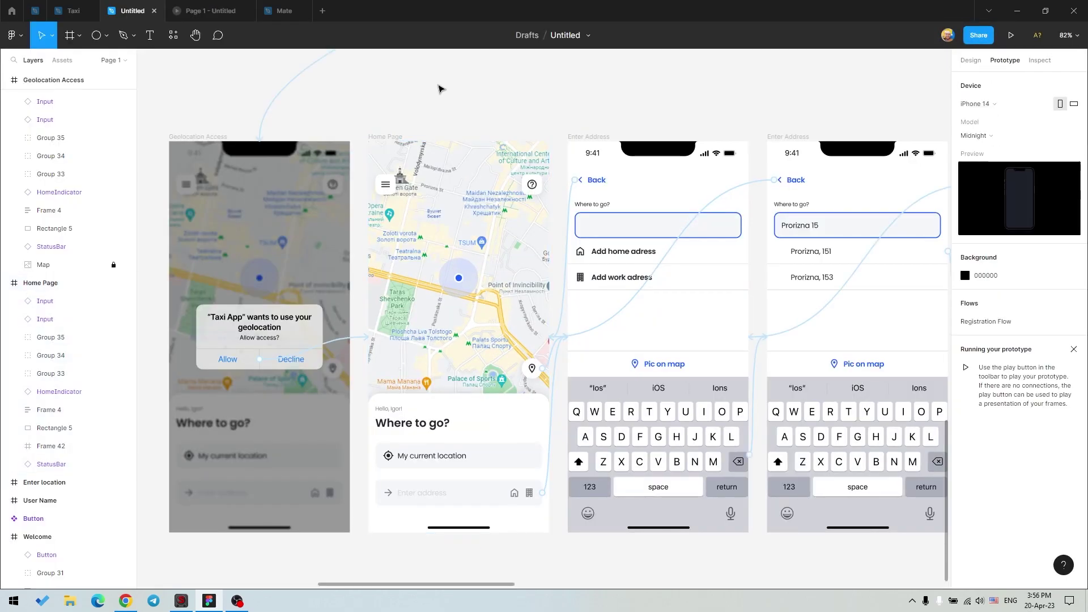
Set the ride-option cards container's overflow to Horizontal and test swiping to the Eco card
scroll(465, 89, "right", 5)
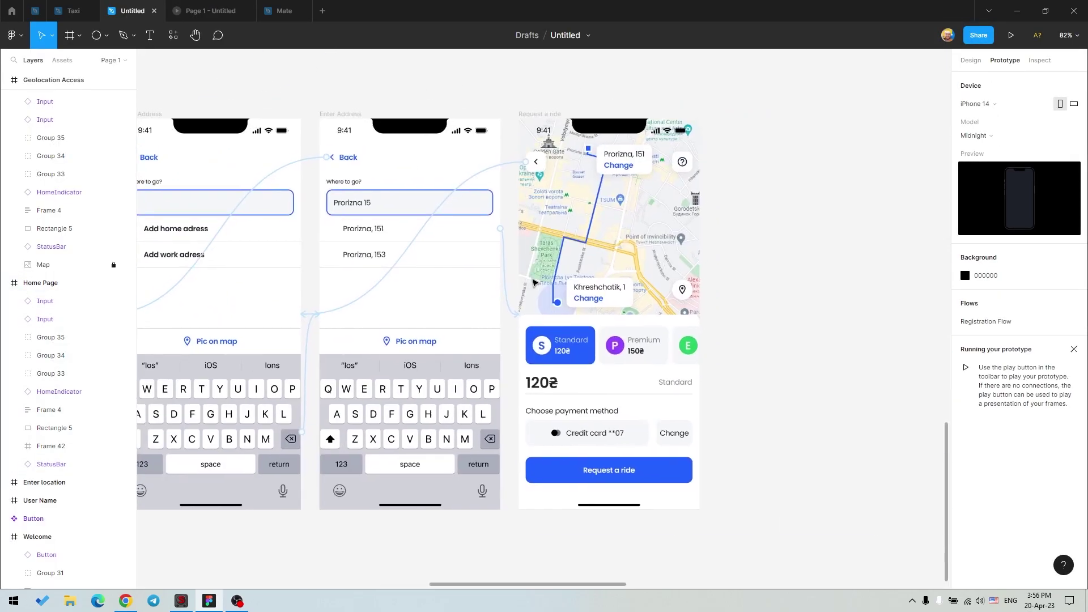
left_click(970, 60)
left_click(560, 345)
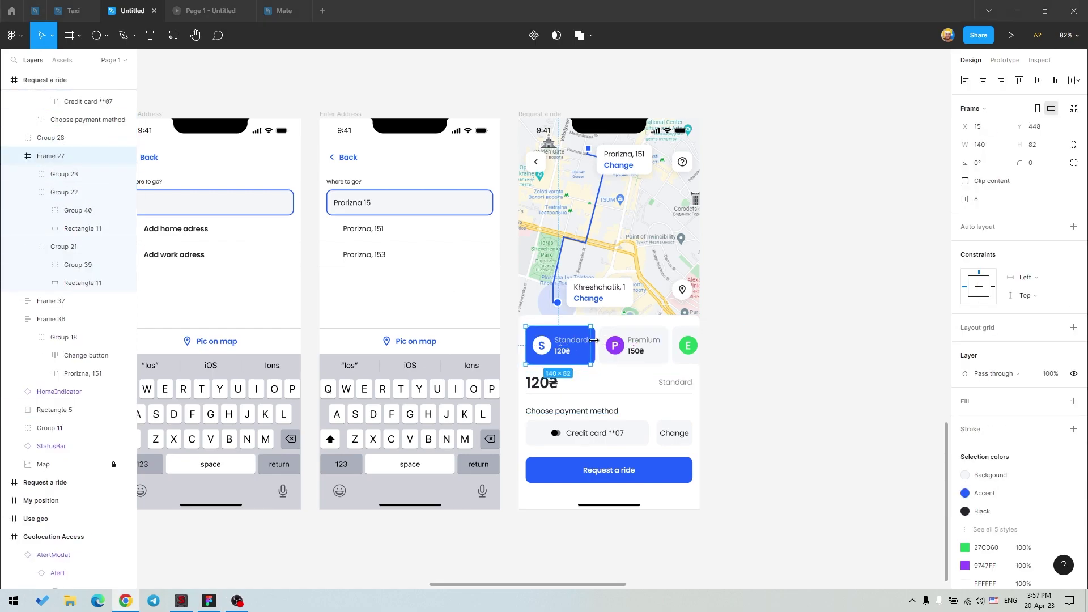
mouse_move(68, 155)
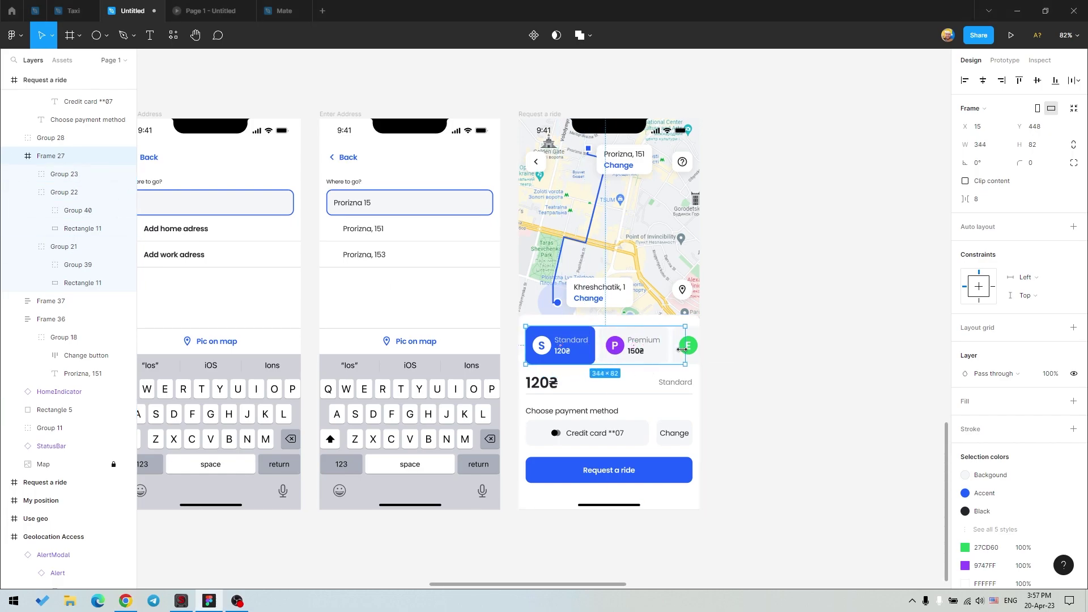
left_click(68, 174)
left_click(72, 157)
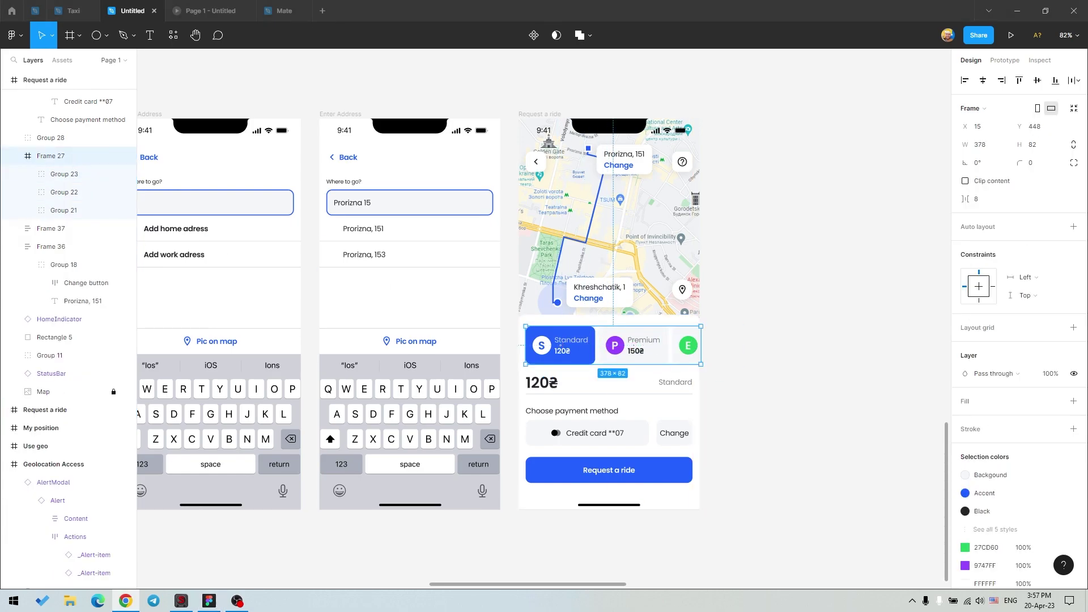
left_click(1004, 60)
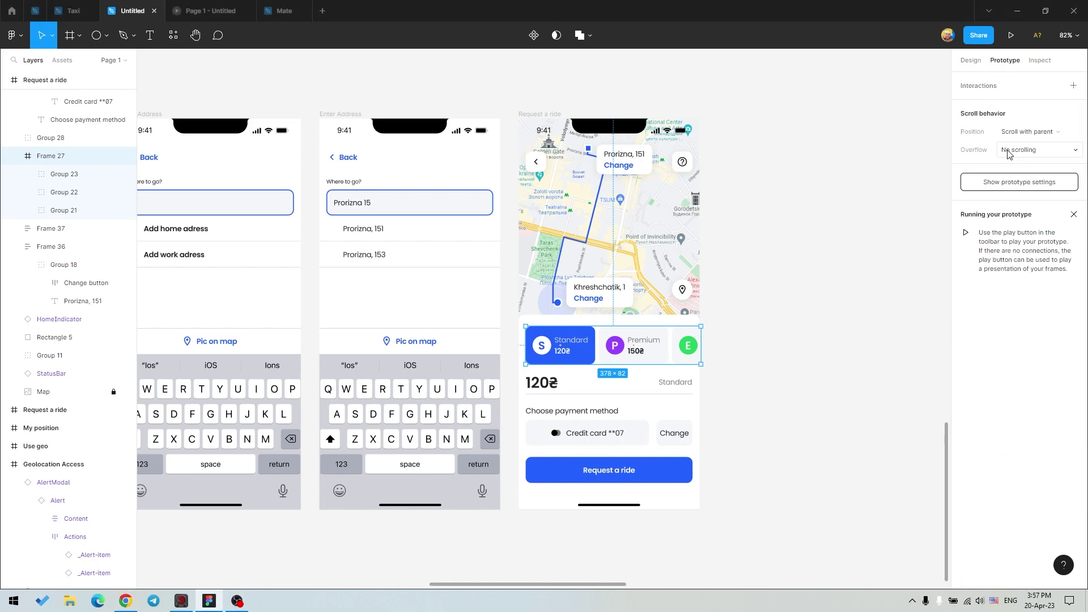
left_click(541, 115)
key("ctrl+alt+Return")
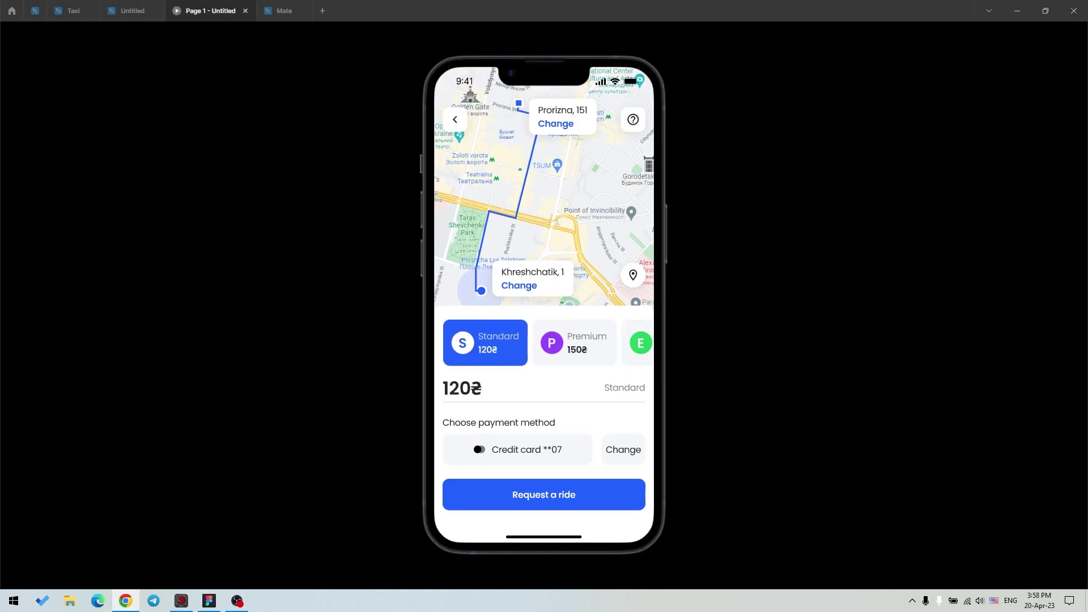
left_click_drag(528, 341, 477, 341)
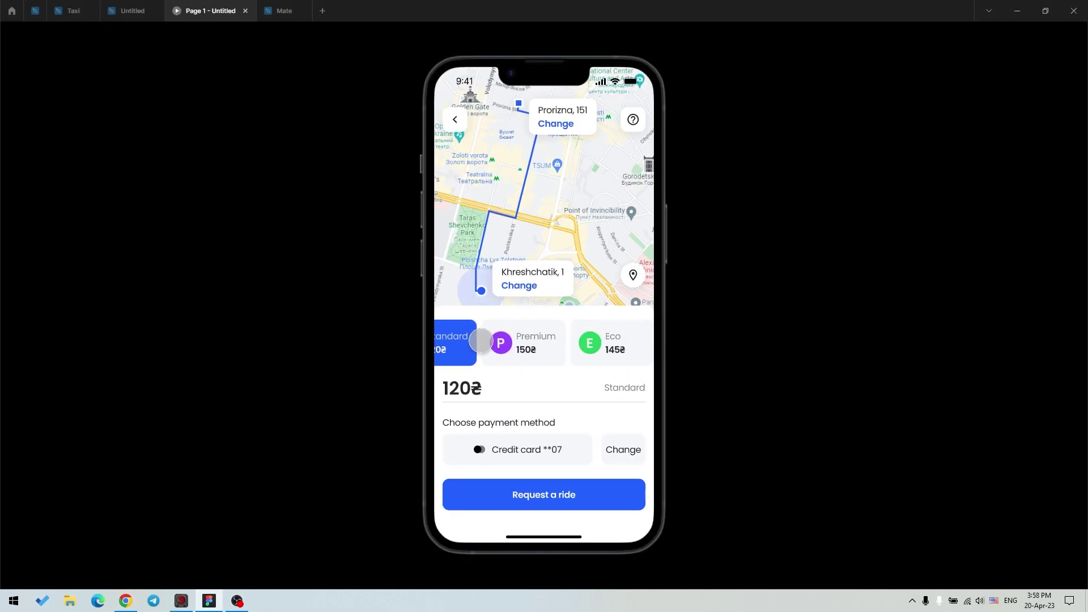
key("ctrl+shift+Tab")
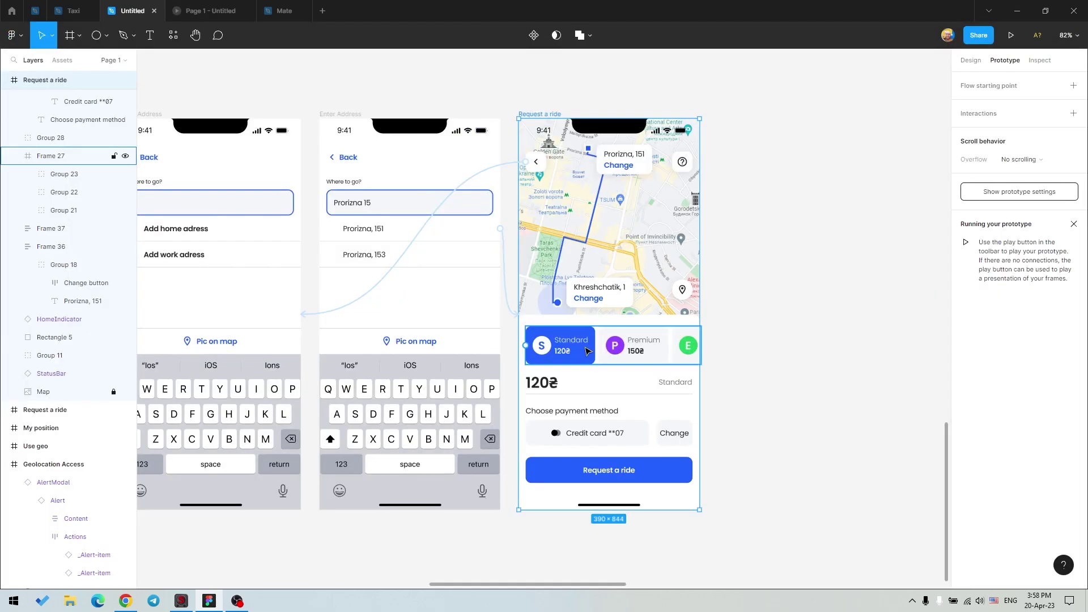
Narrow the cards container to 360 wide with layout grids shown, and preview again
key("ctrl+shift+4")
scroll(643, 357, "up", 5)
key("alt+8")
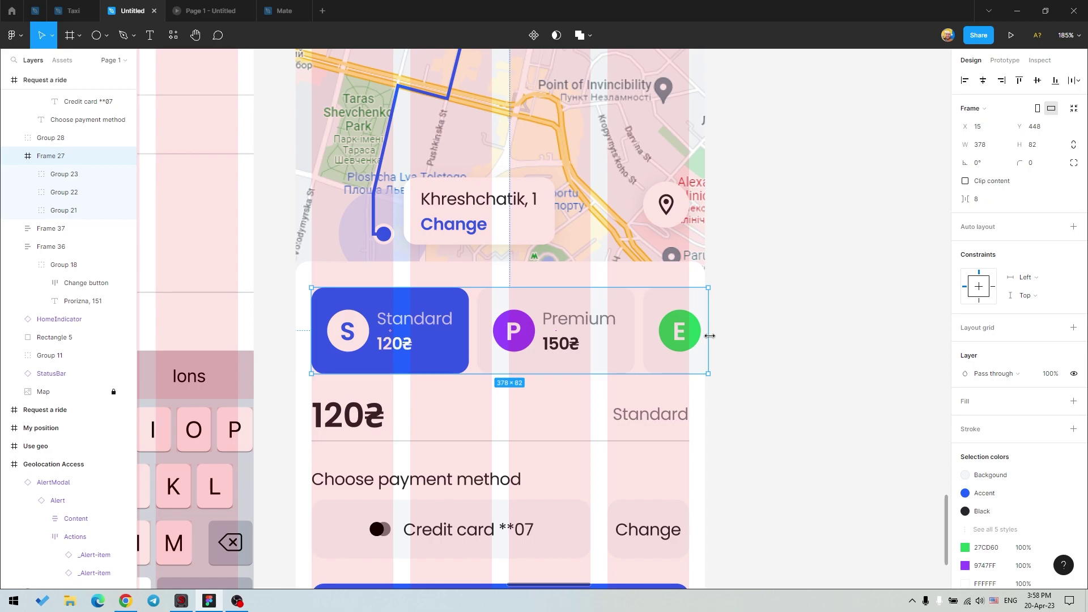
left_click_drag(709, 336, 690, 336)
key("ctrl+alt+Return")
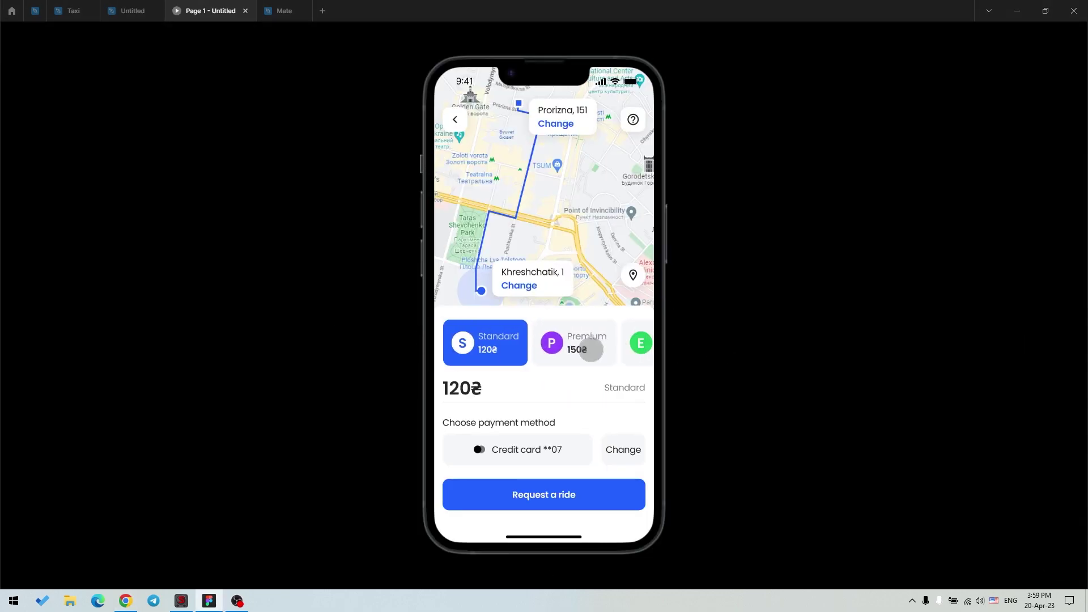
key("ctrl+shift+Tab")
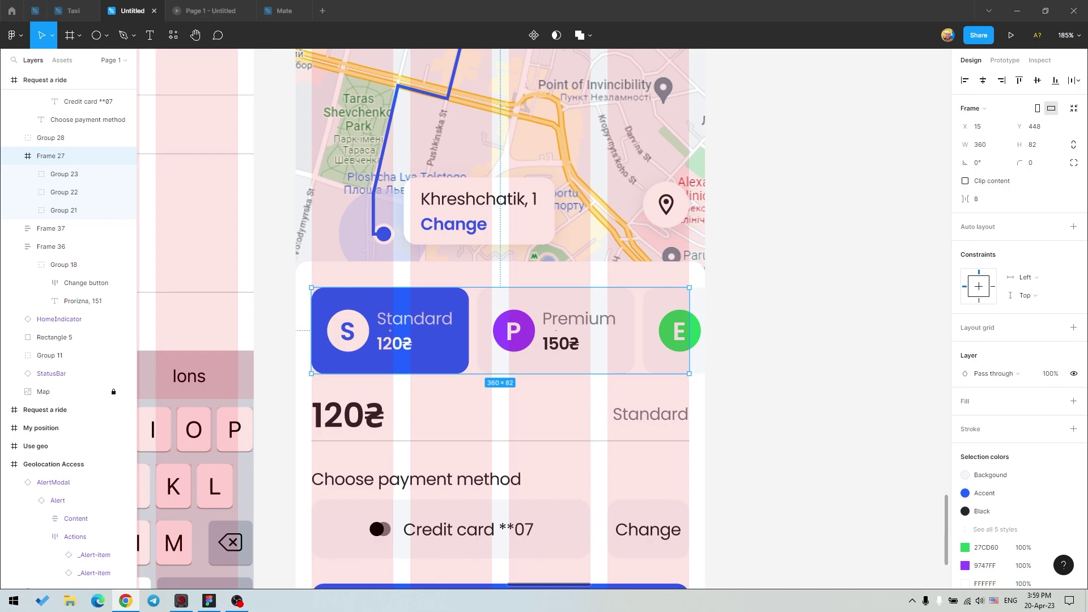
Hide the layout grids and bring the registration screens into view
left_click(785, 446)
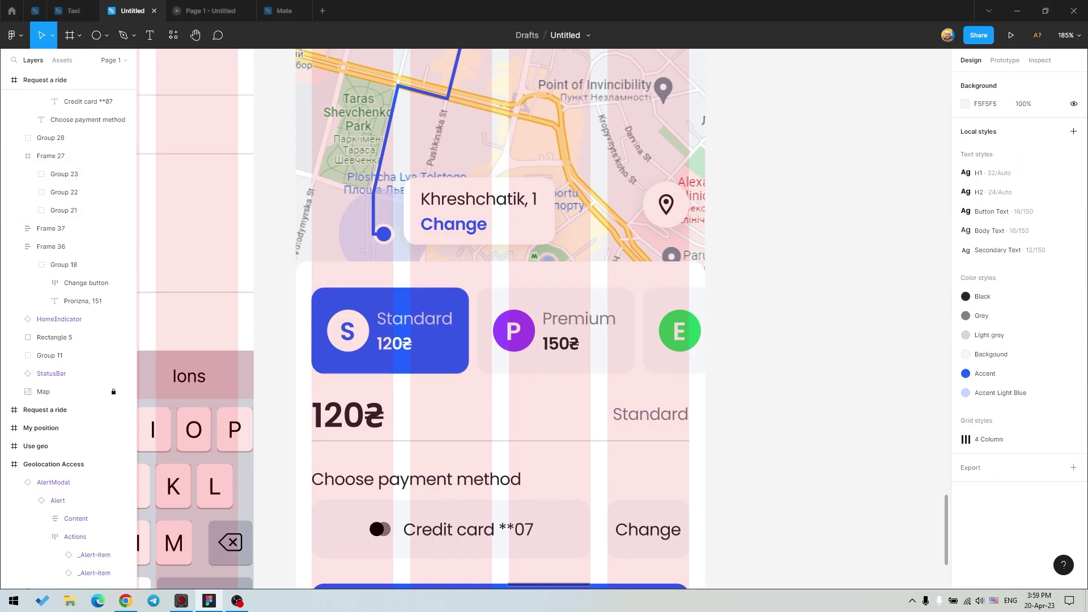
key("ctrl+shift+4")
left_click_drag(150, 399, 583, 355)
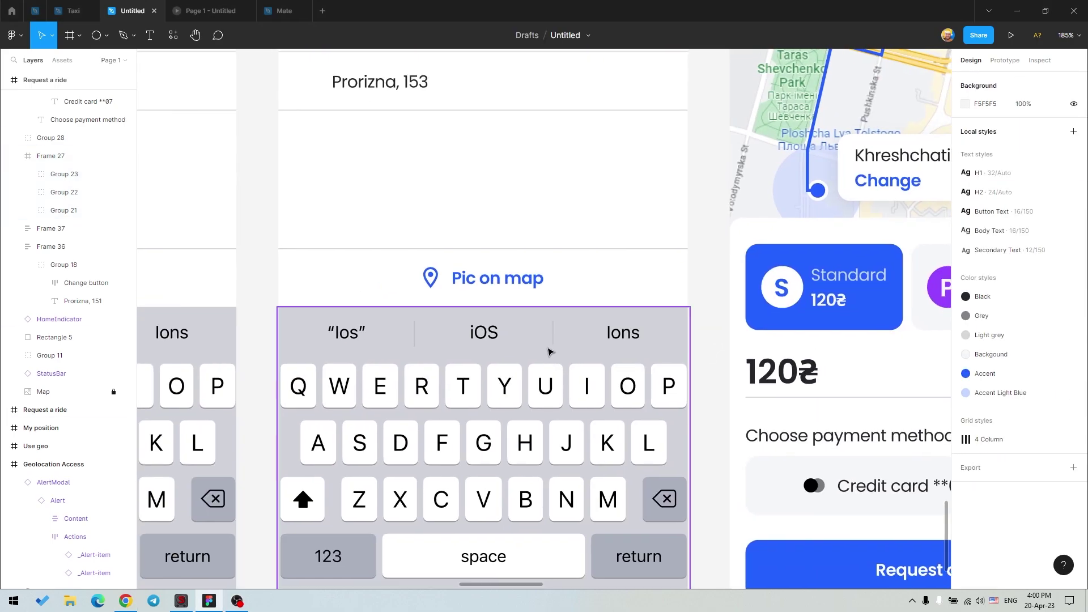
scroll(250, 323, "down", 5, "ctrl")
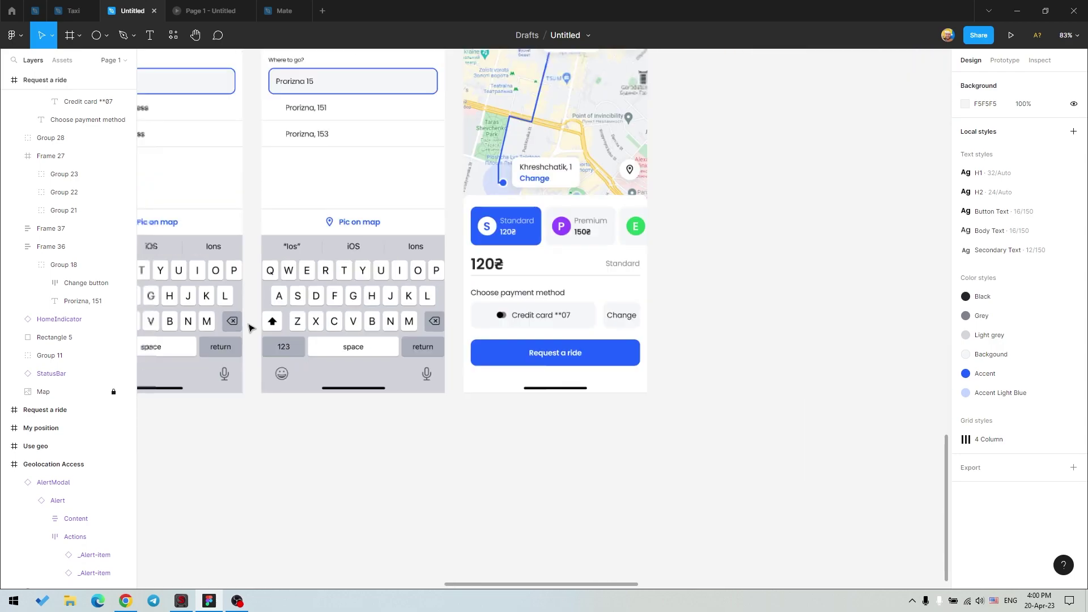
scroll(439, 267, "down", 3, "ctrl")
scroll(507, 437, "up", 2, "ctrl")
key("shift+e")
Give the Get started tap a Dissolve transition with Ease out, 300ms, and preview it
left_click(475, 239)
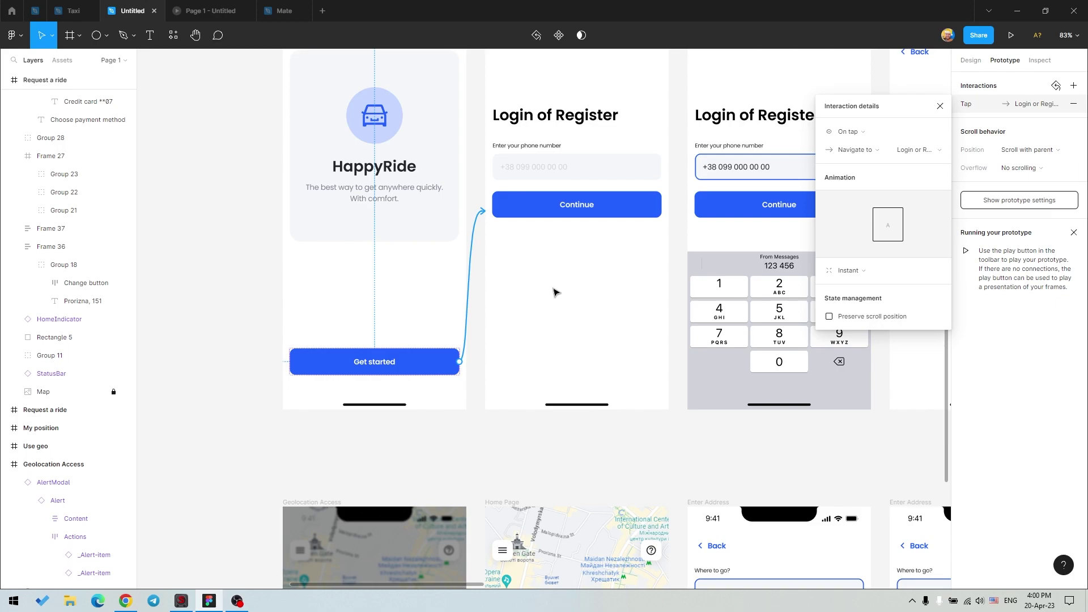
left_click(848, 270)
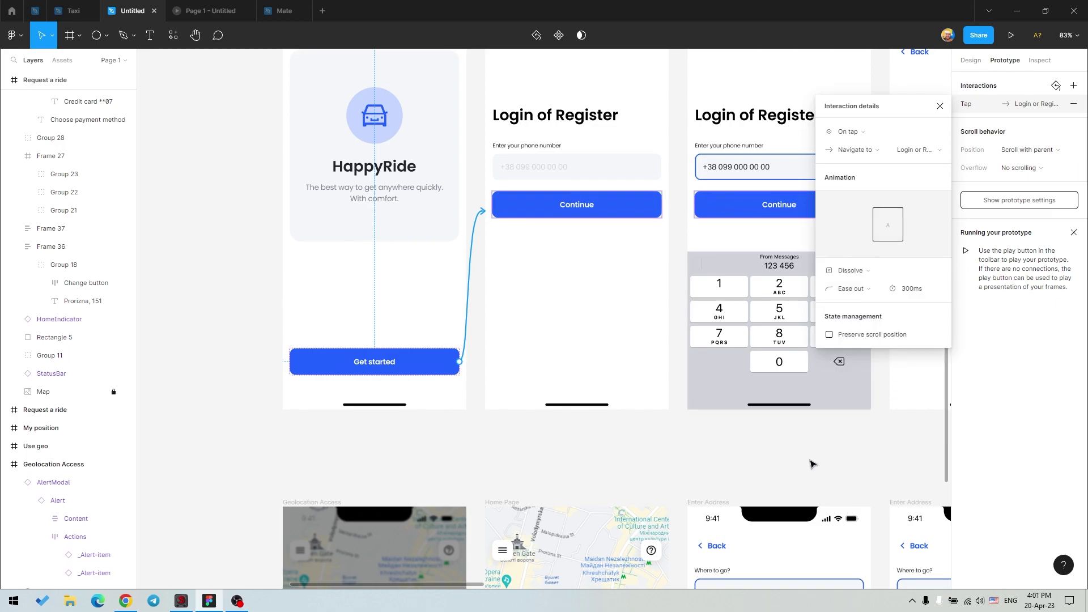
left_click(211, 177)
key("ctrl+alt+Return")
left_click(132, 11)
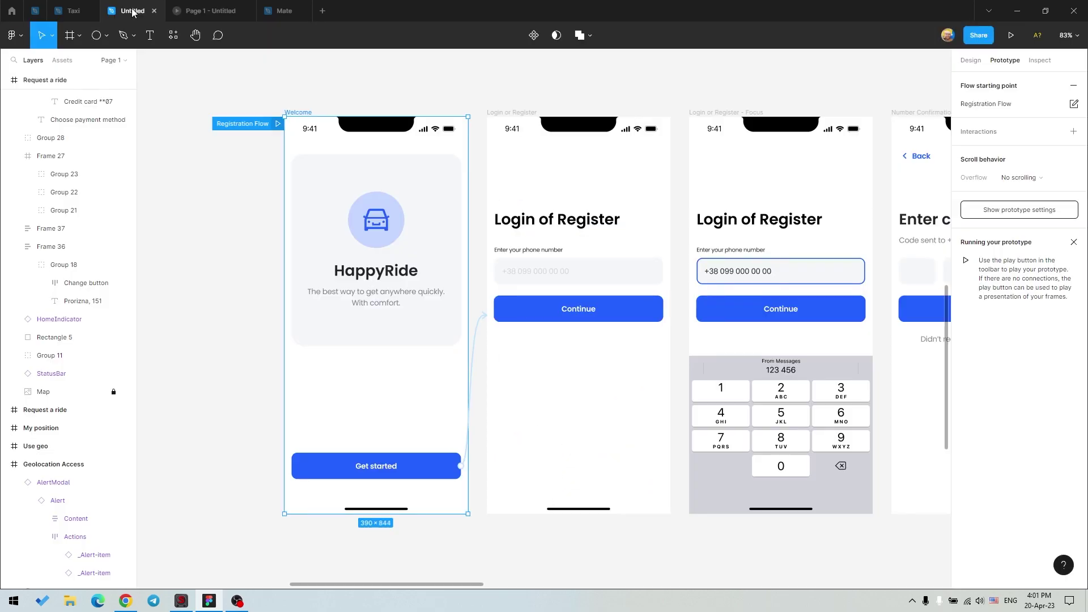
Link the Login or Register phone number field to the Focus screen
left_click(677, 266)
left_click_drag(670, 267, 706, 165)
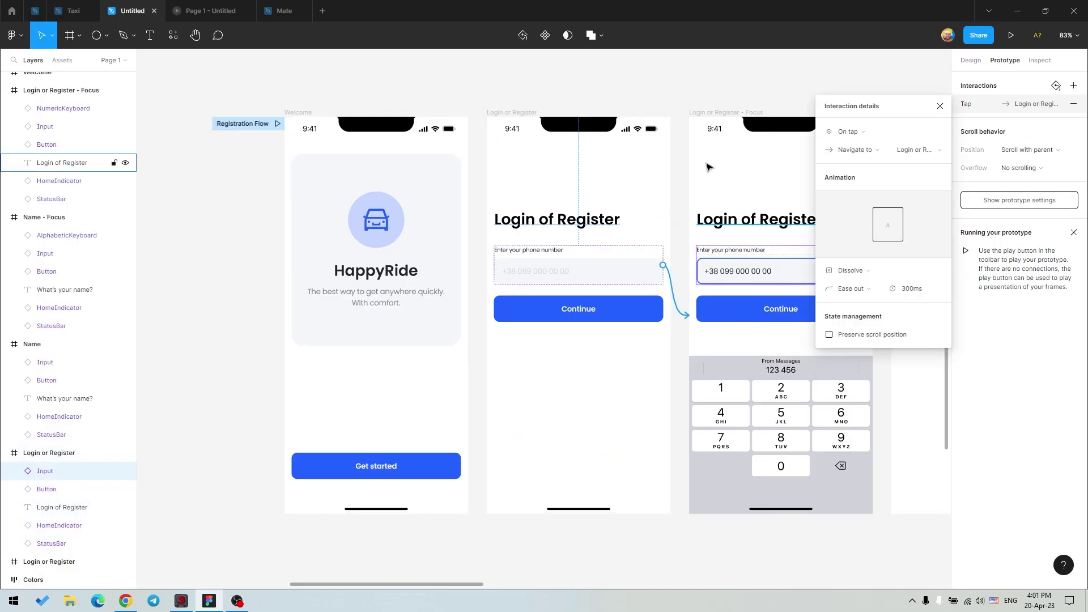
scroll(586, 301, "right", 5)
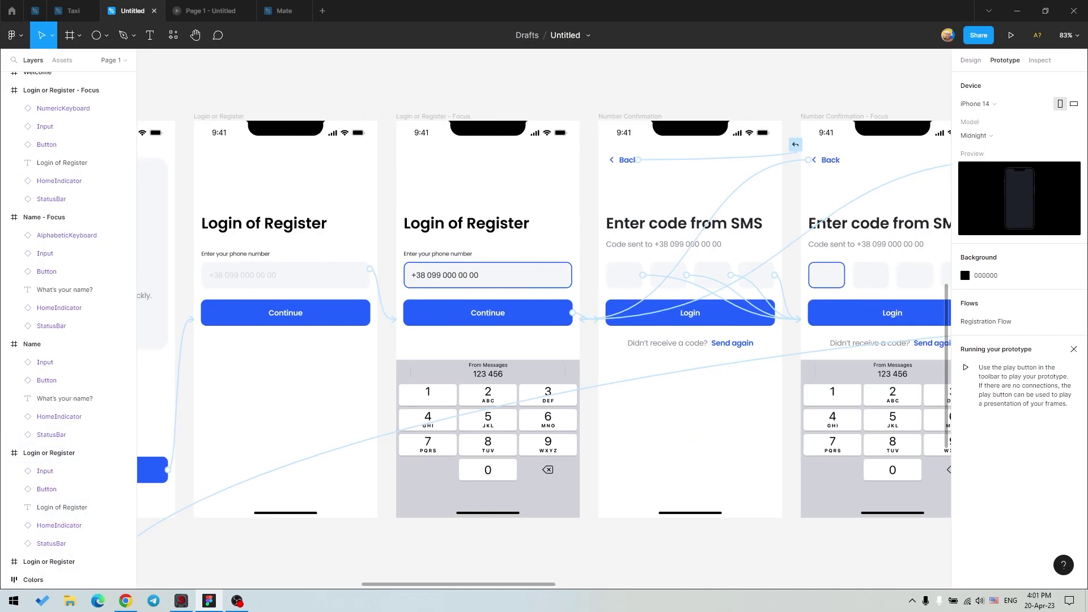
left_click(573, 312)
left_click(735, 81)
Check the confirmation screen's Back link to Login or Register in the preview
scroll(752, 161, "right", 3)
left_click(850, 271)
key("Escape")
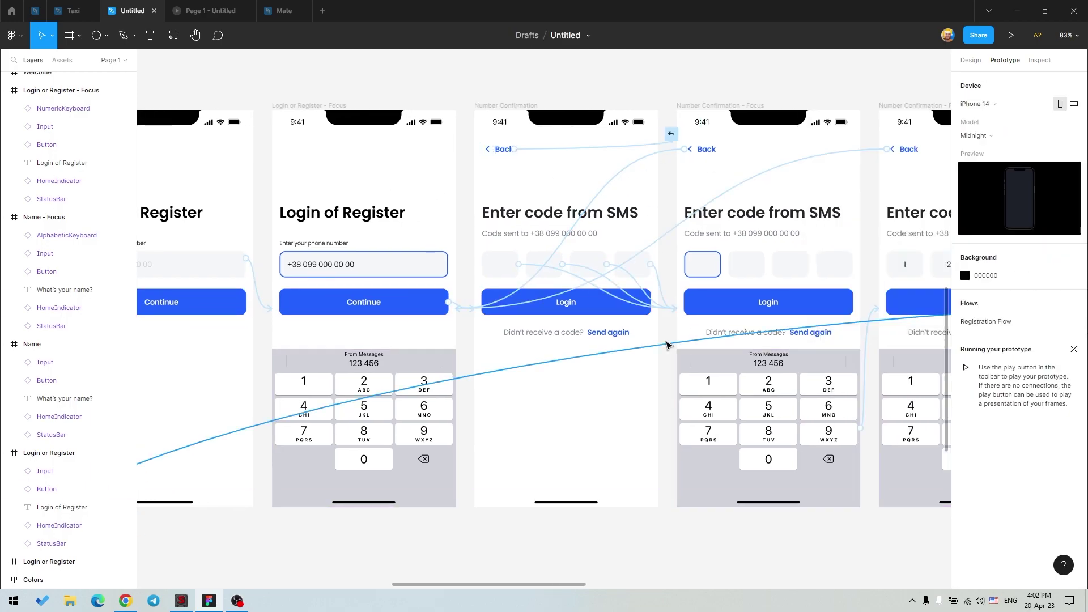
left_click(666, 340)
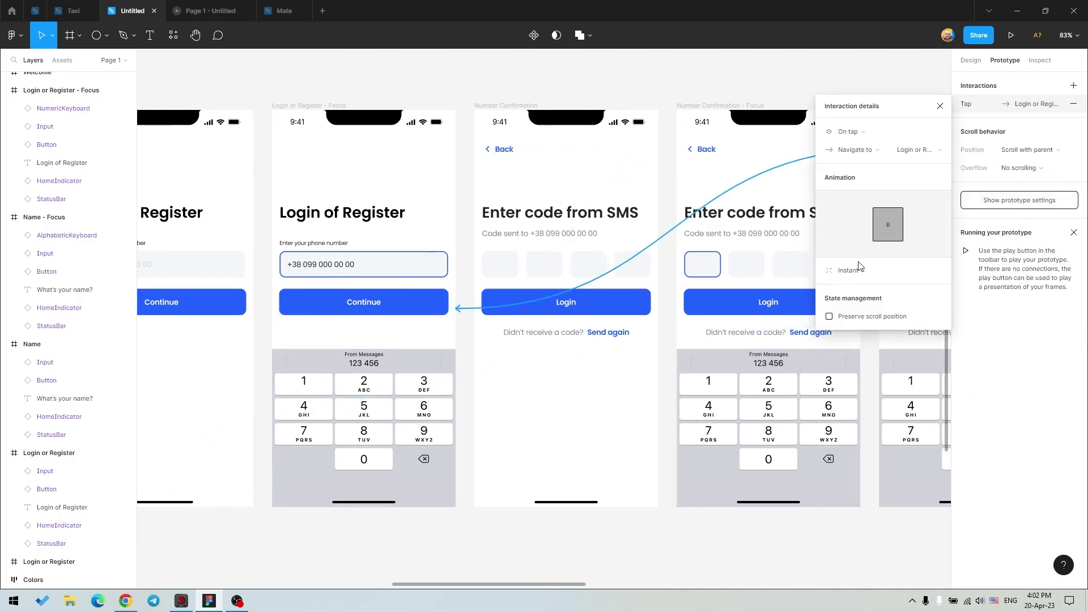
left_click(793, 105)
left_click(1010, 35)
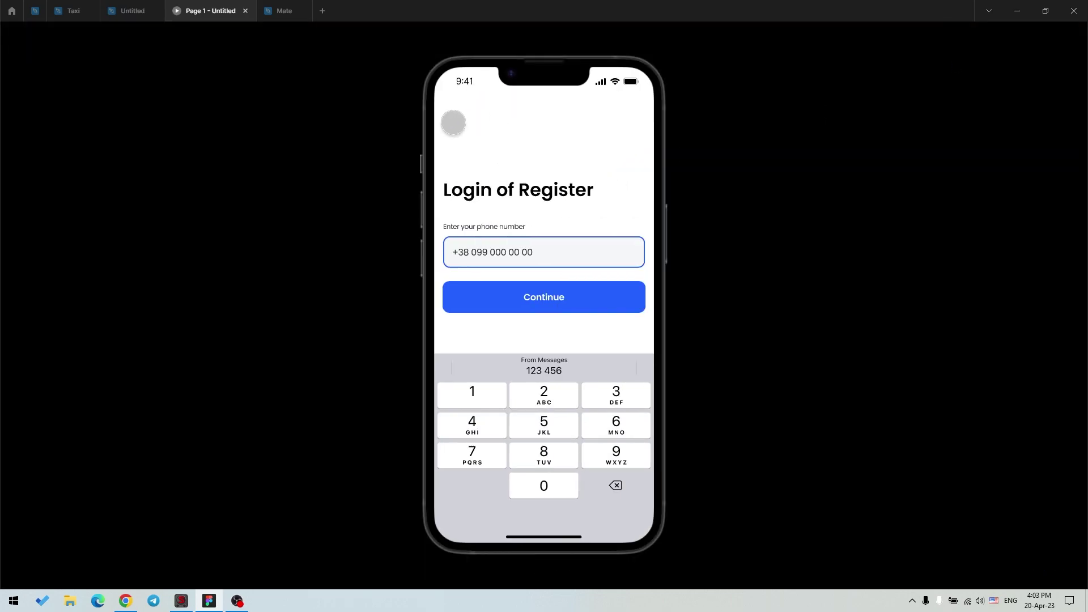
left_click(132, 11)
left_click(1019, 103)
Preview the Home Page address-field tap opening the empty Enter Address screen
left_click(909, 106)
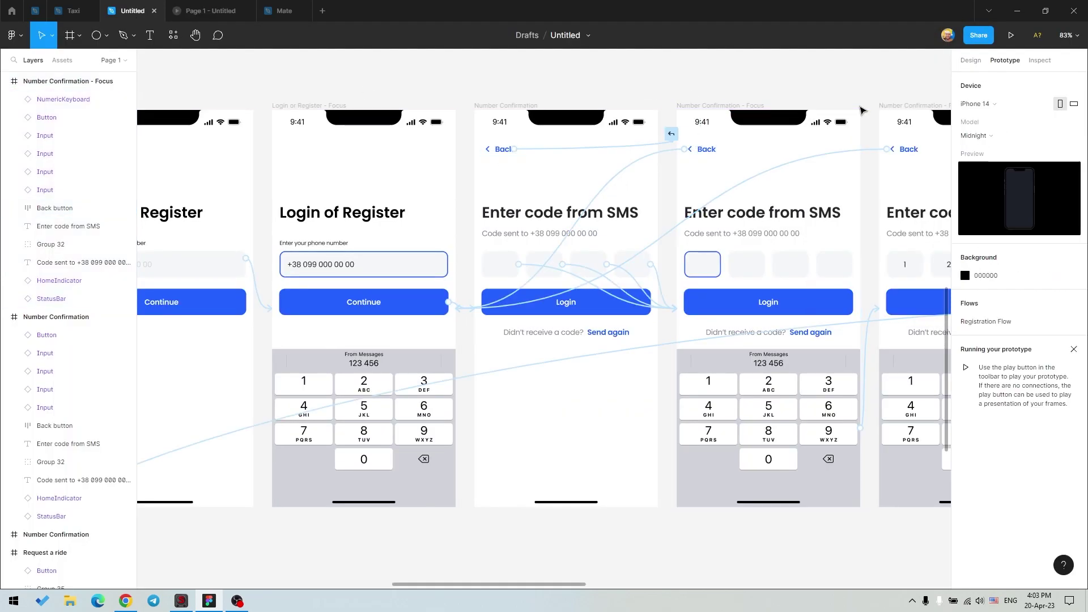
left_click(1010, 35)
left_click(133, 10)
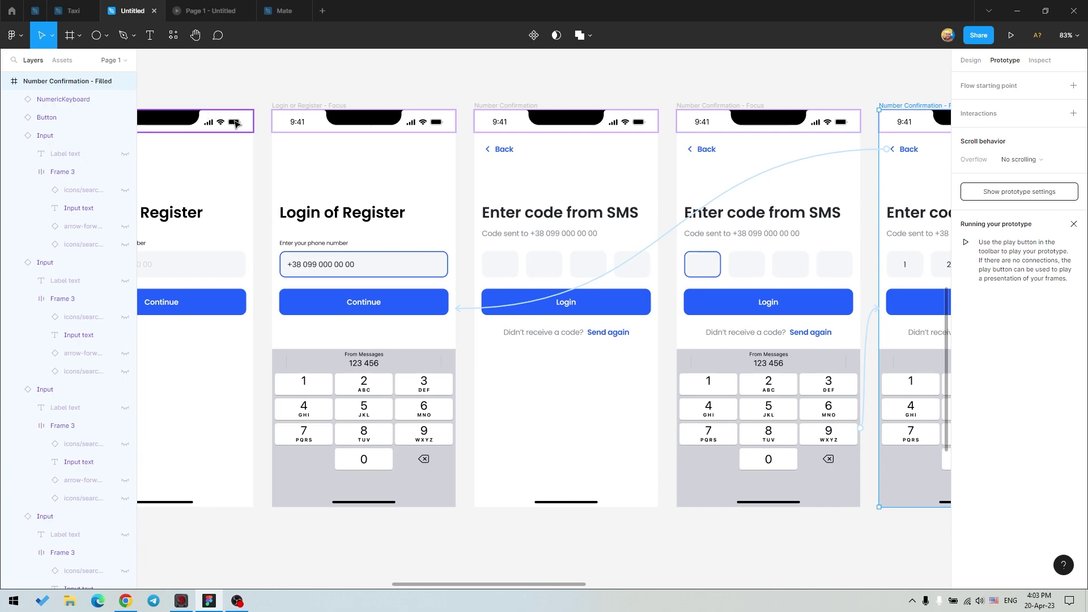
scroll(509, 201, "down", 10)
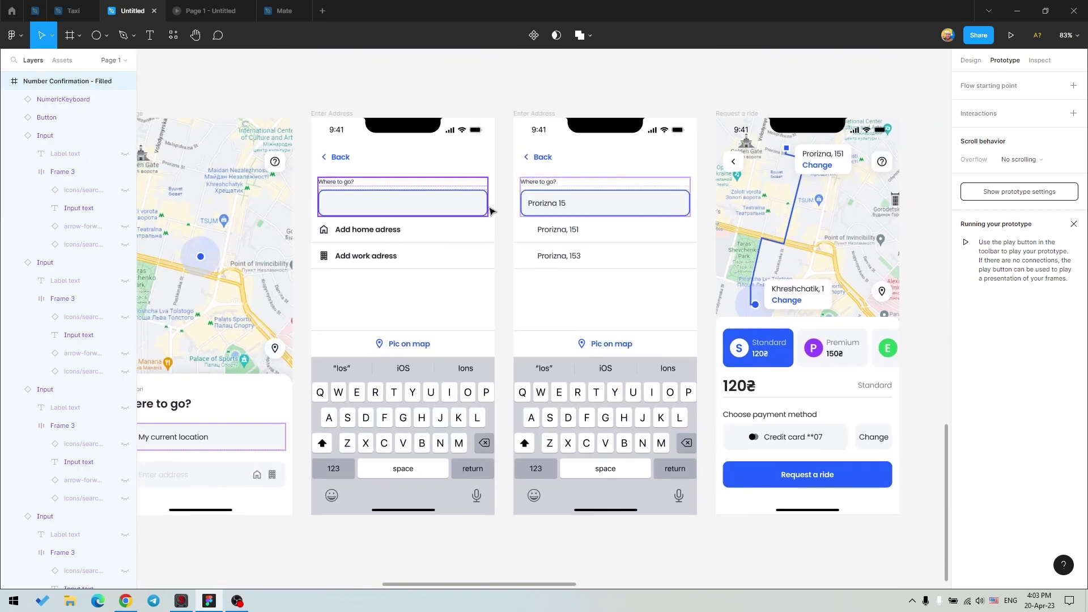
left_click(248, 102)
left_click(375, 341)
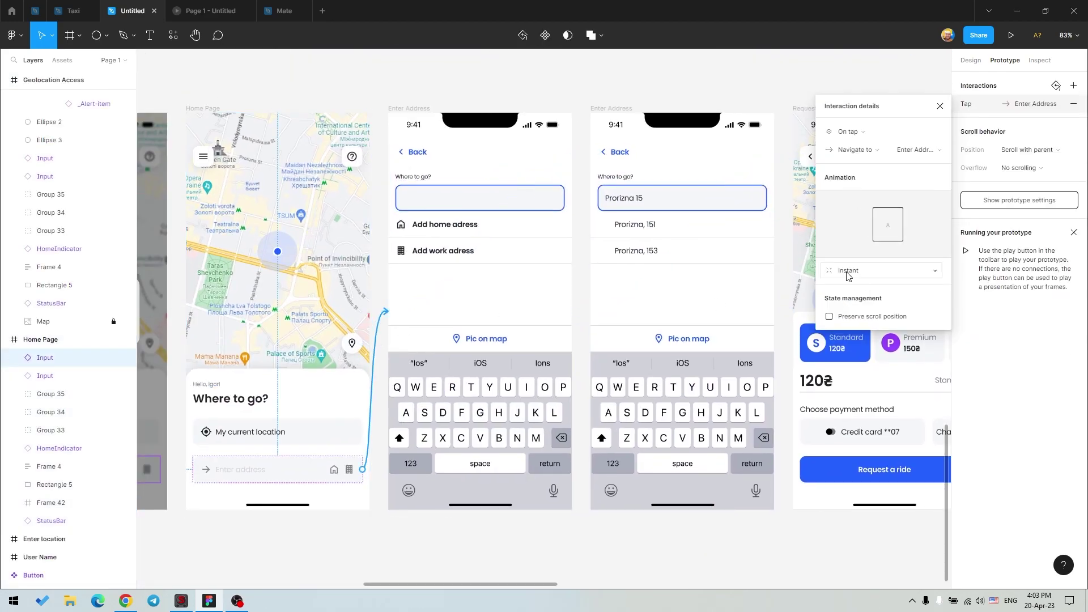
key("Escape")
left_click(1010, 35)
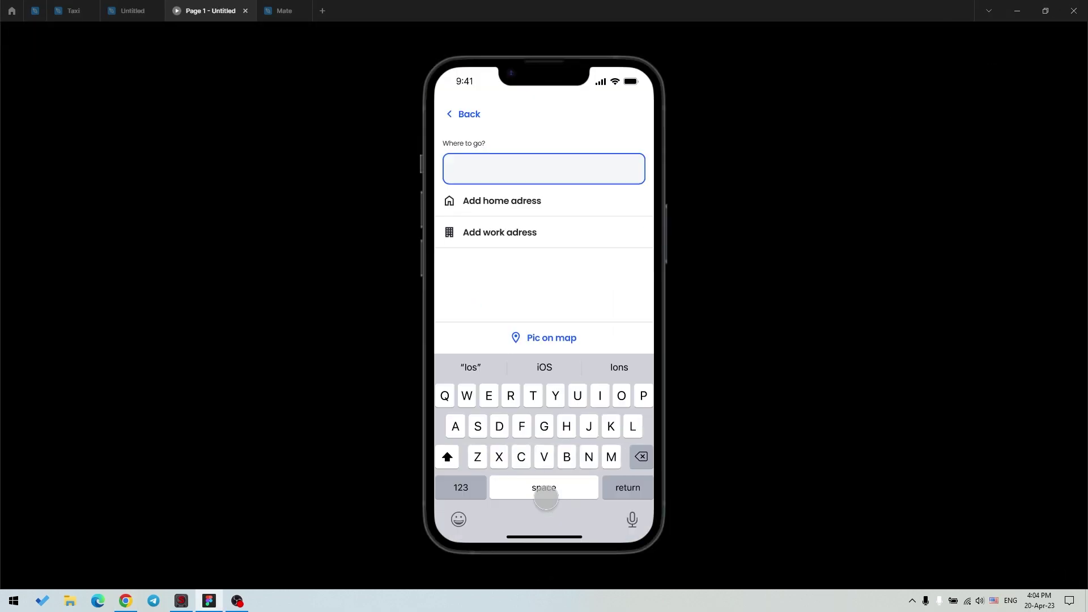
left_click(132, 10)
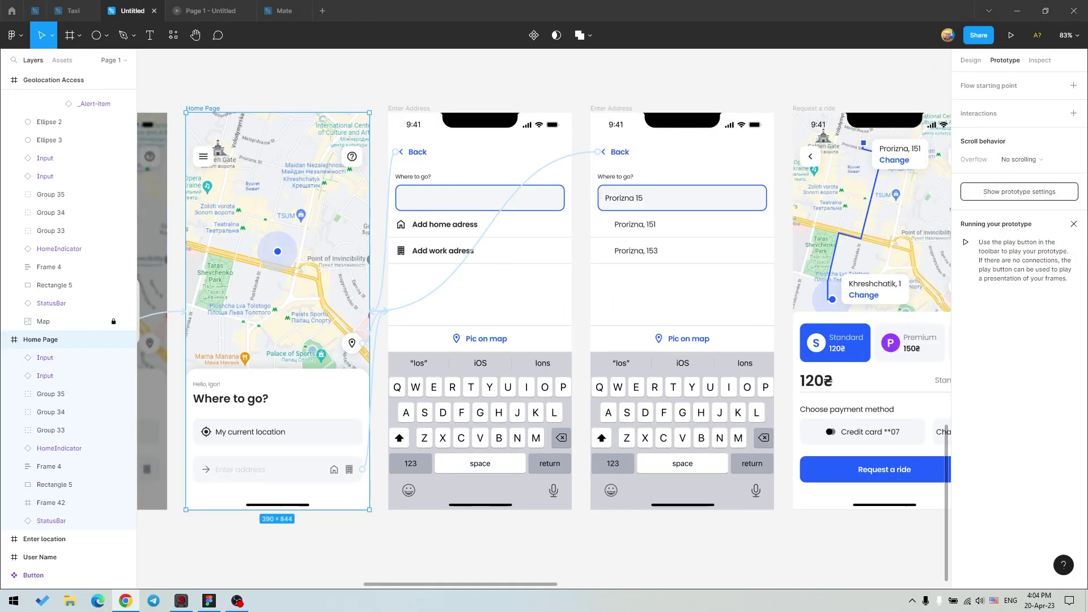
Scroll the canvas to bring both Enter Address screens into view
scroll(571, 125, "right", 2)
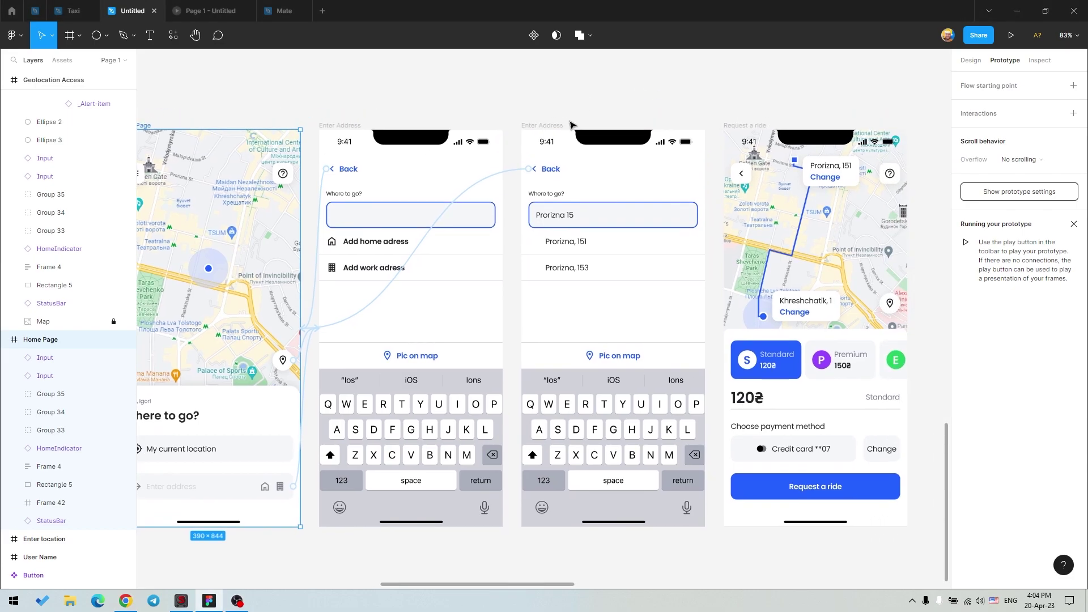
scroll(612, 287, "up", 3)
scroll(454, 369, "up", 2)
scroll(325, 348, "down", 1)
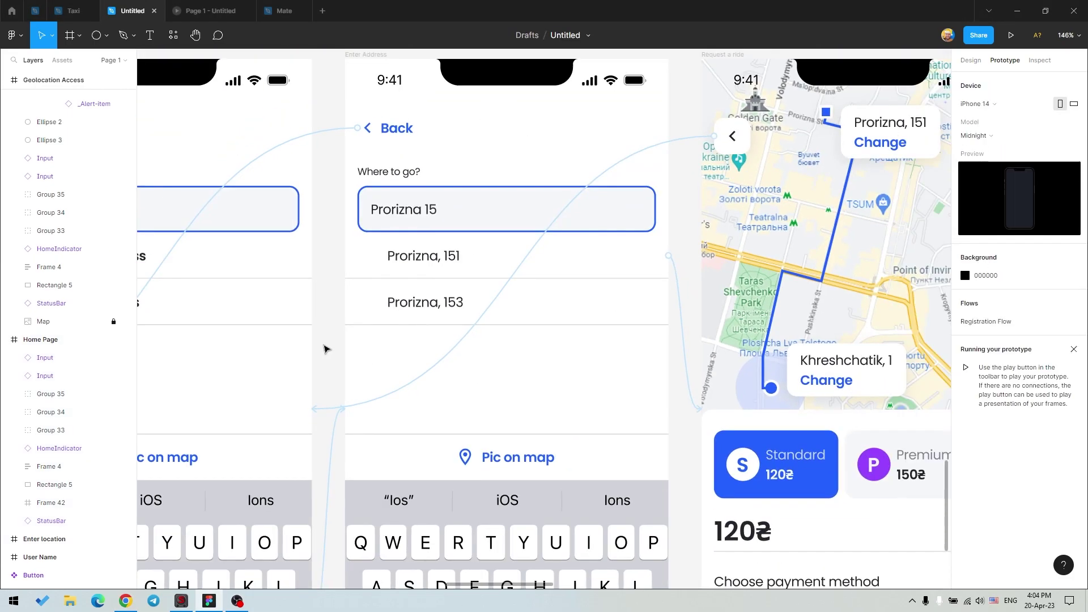
scroll(328, 344, "left", 3)
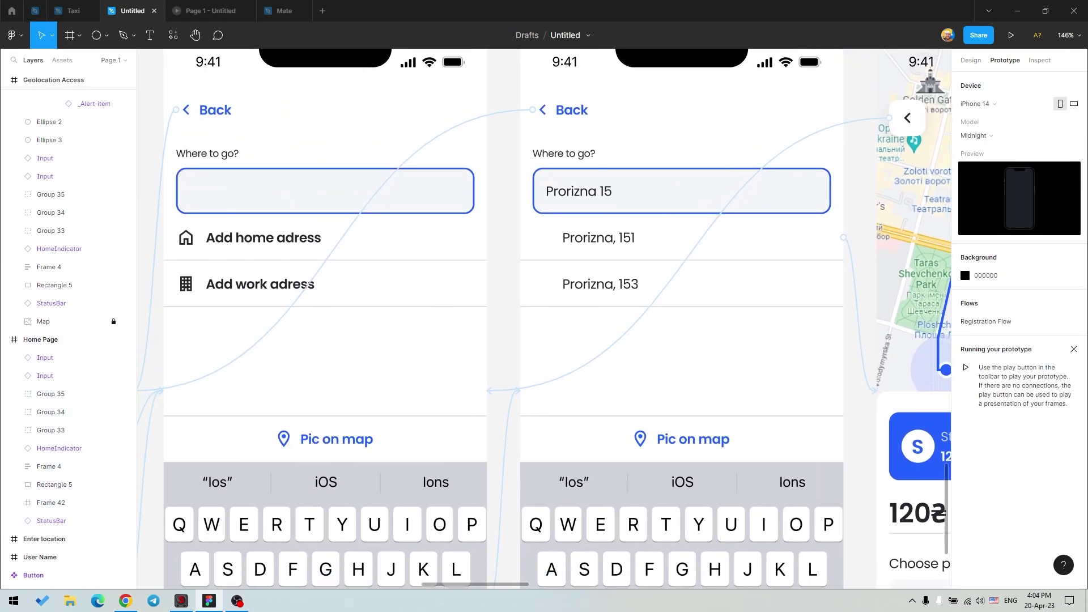
Rename the suggestions group Example and move the home and work rows down to Y 321
left_click(567, 259)
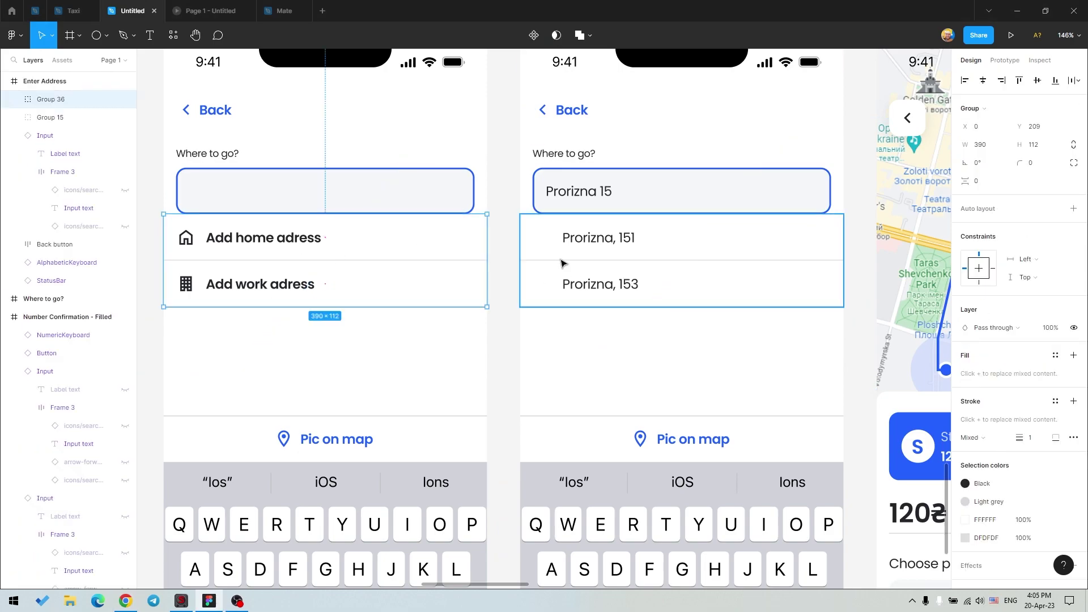
scroll(510, 255, "up", 1)
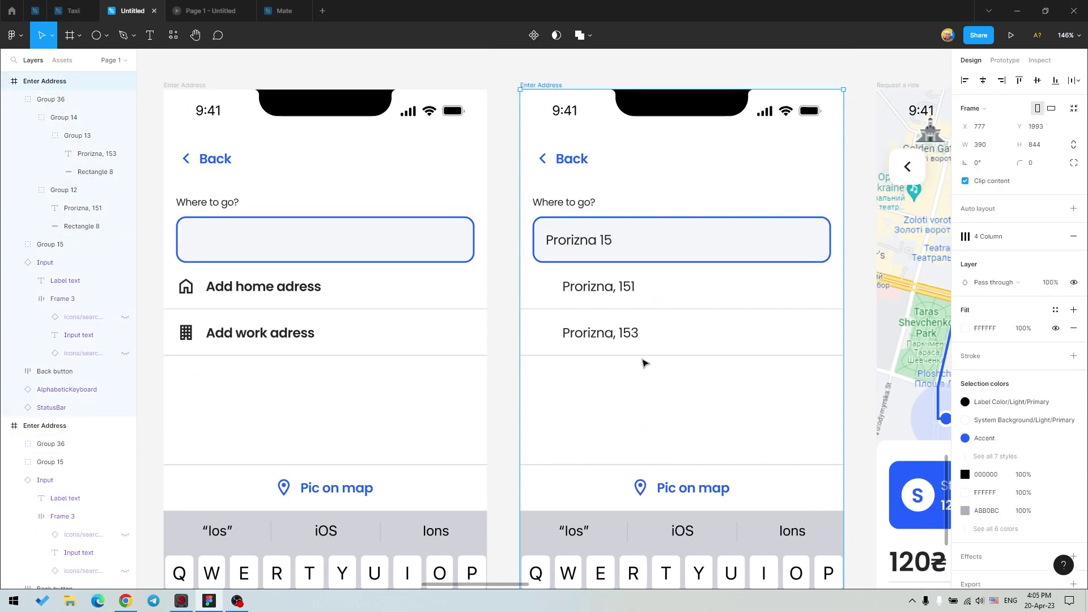
double_click(59, 100)
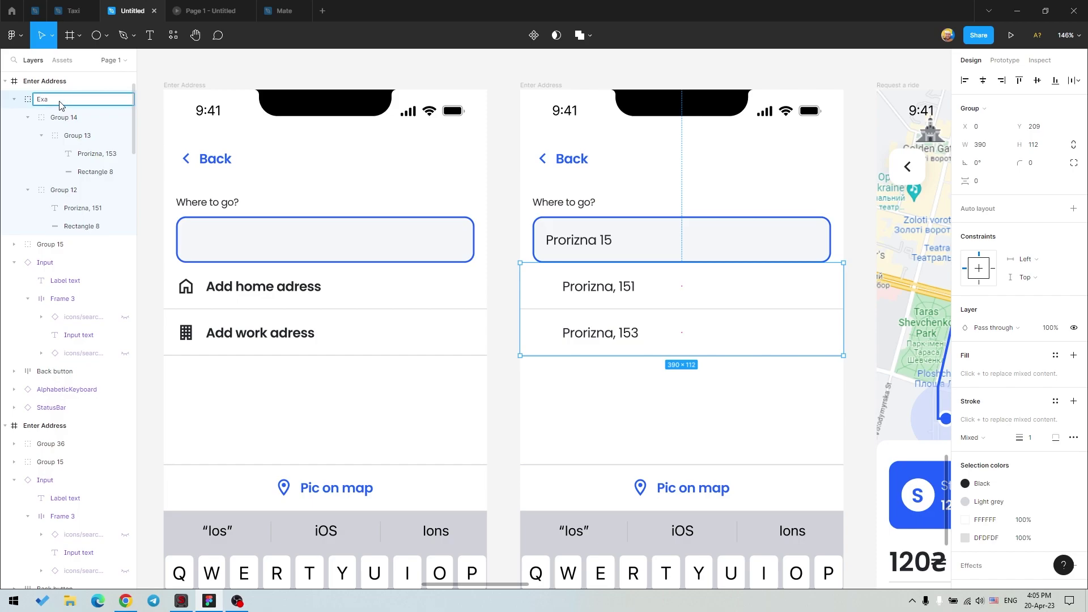
type("Example")
key("Return")
left_click_drag(609, 299, 609, 391)
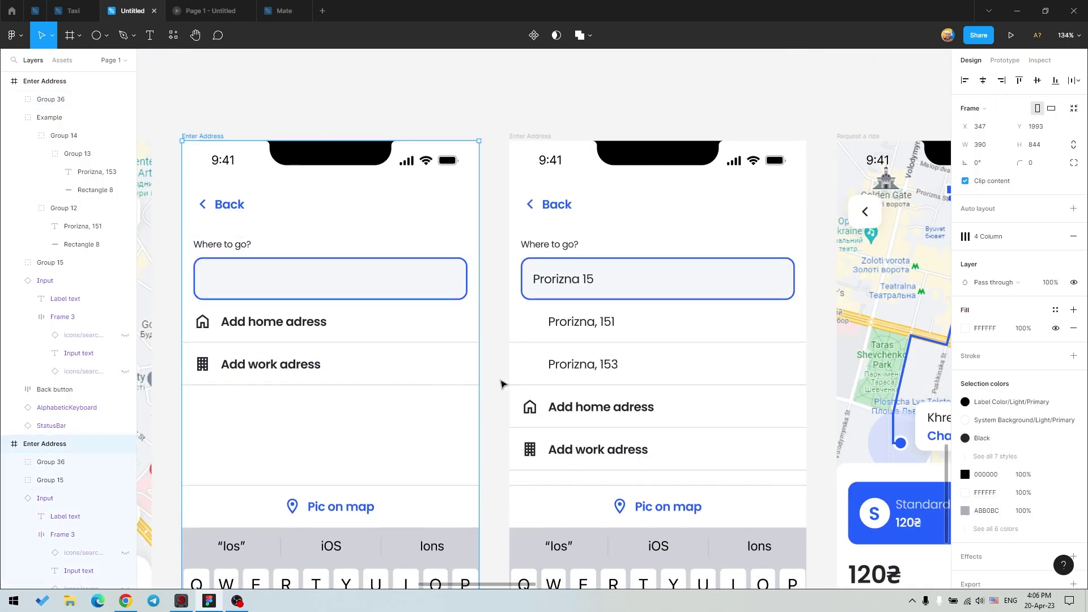
Link the keyboard to the next screen and play the prototype from the address screen
left_click(1004, 60)
left_click_drag(481, 431, 507, 238)
left_click(856, 274)
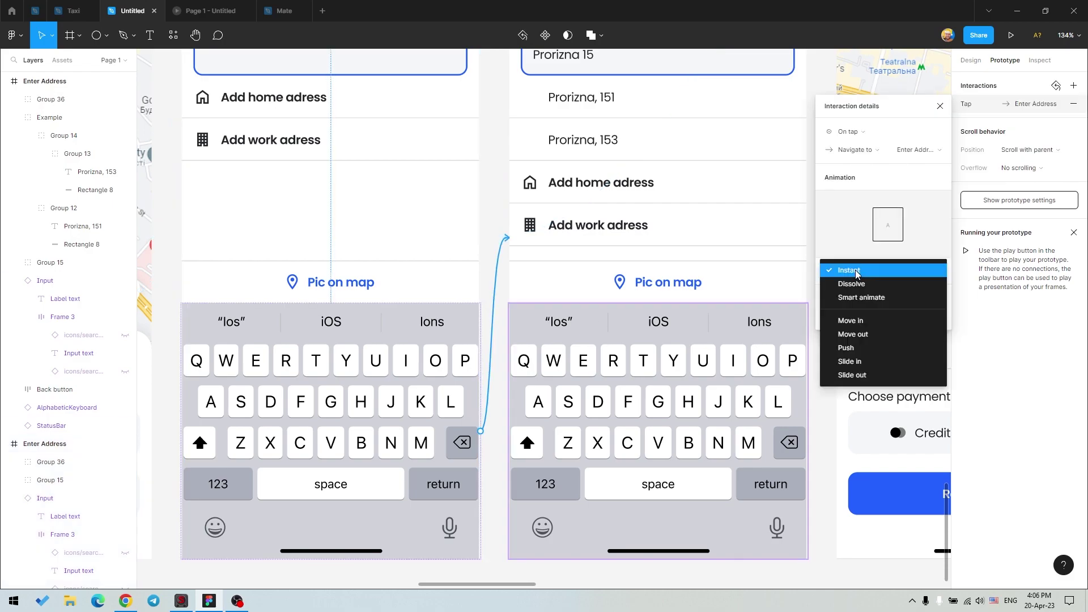
key("Escape")
left_click(1010, 35)
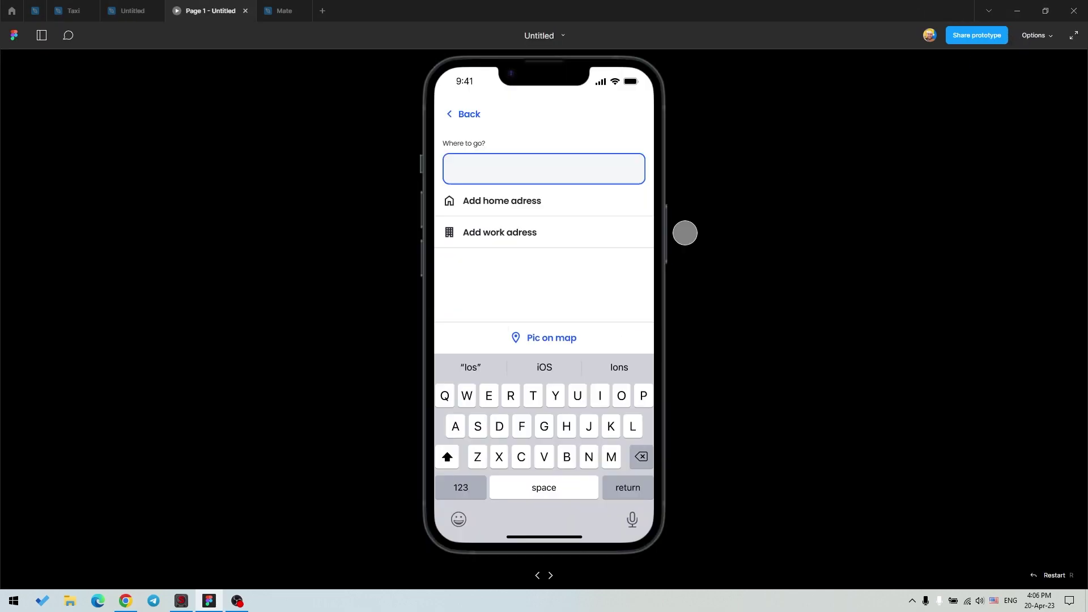
Select the work and home address rows and bring up their stroke colour styles
key("ctrl+shift+Tab")
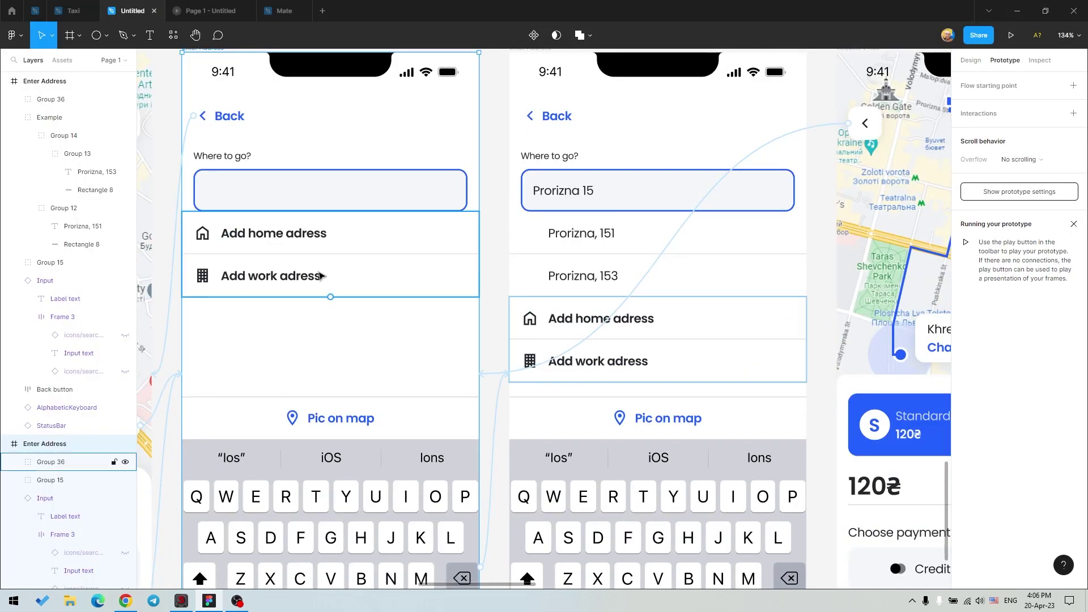
left_click(323, 275)
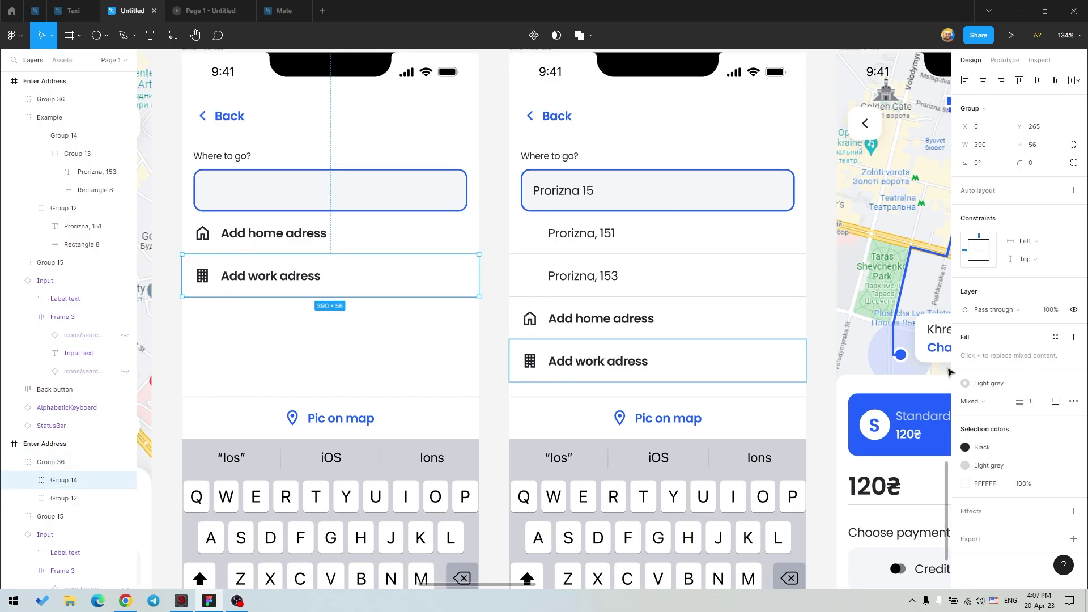
key("Tab")
key("shift+Tab")
key("Tab")
left_click(1055, 383)
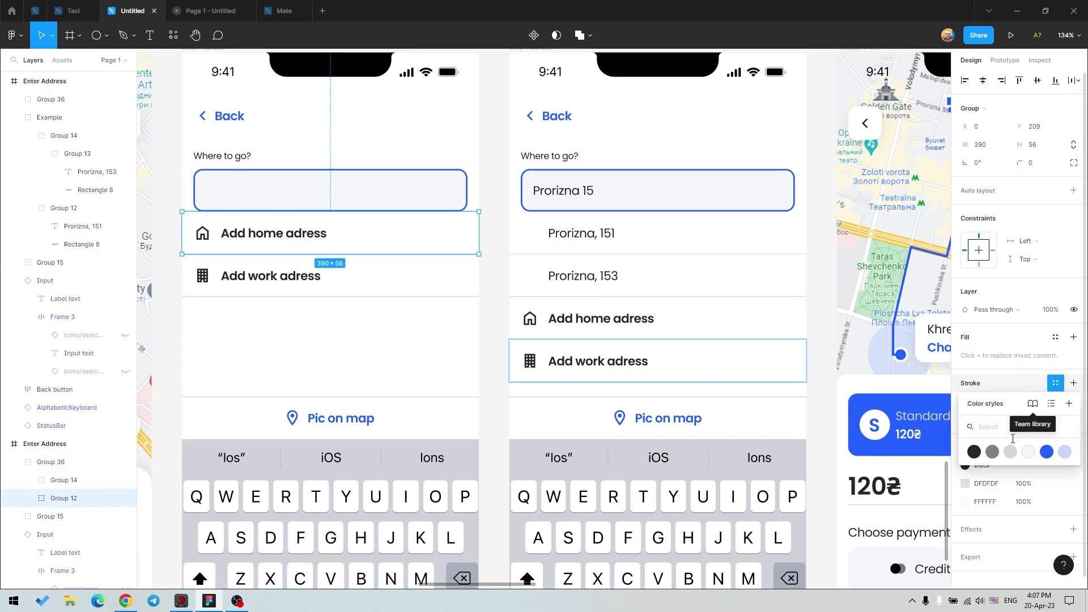
left_click(491, 330)
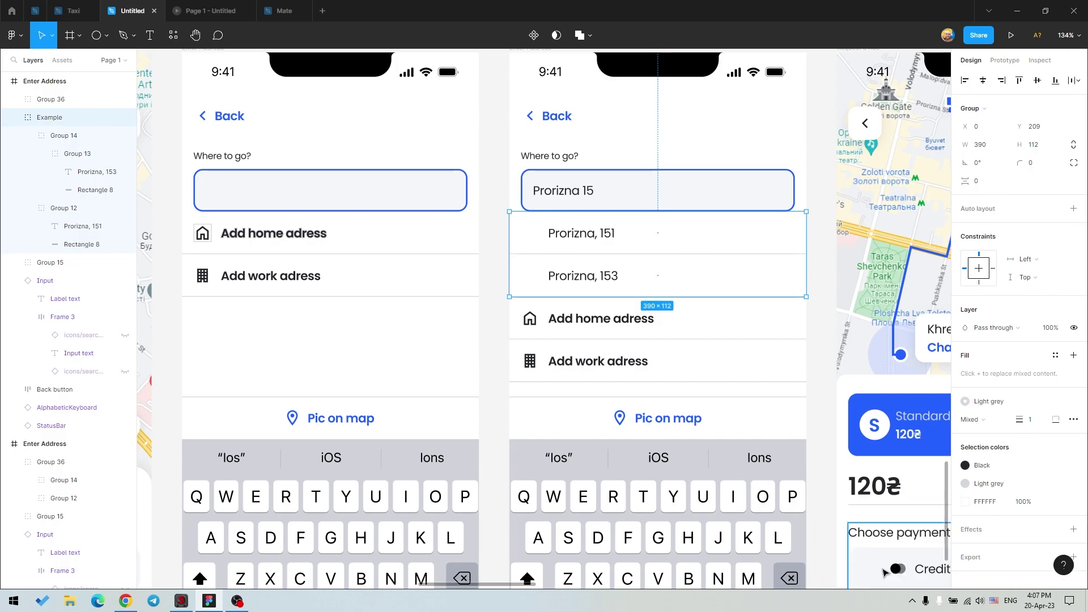
Apply the Light grey colour style to the Example suggestions group's divider strokes
left_click(965, 537)
left_click(652, 271)
left_click(494, 291)
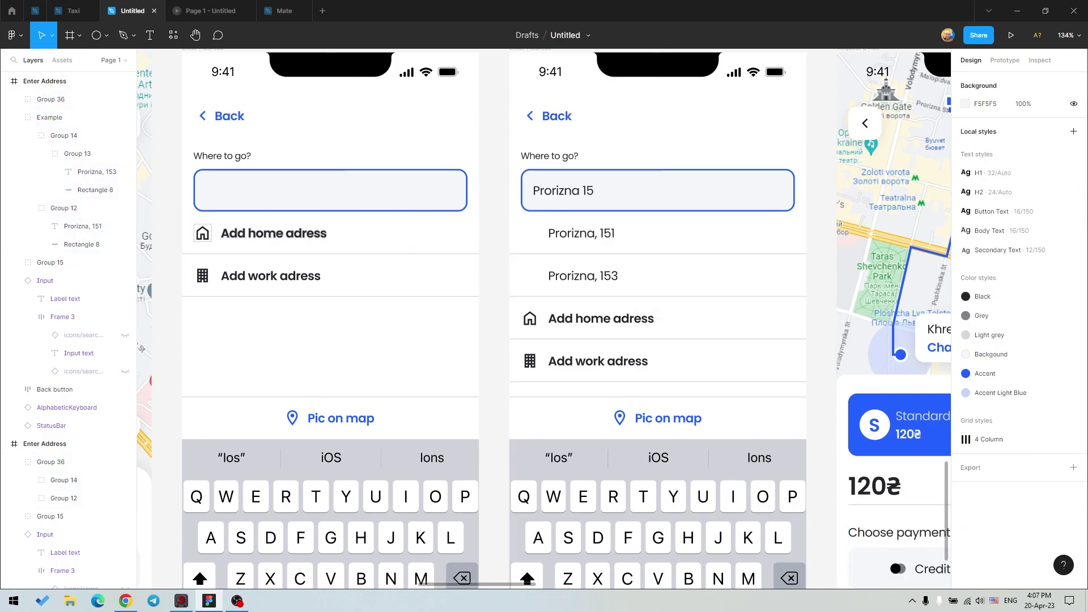
left_click(664, 339)
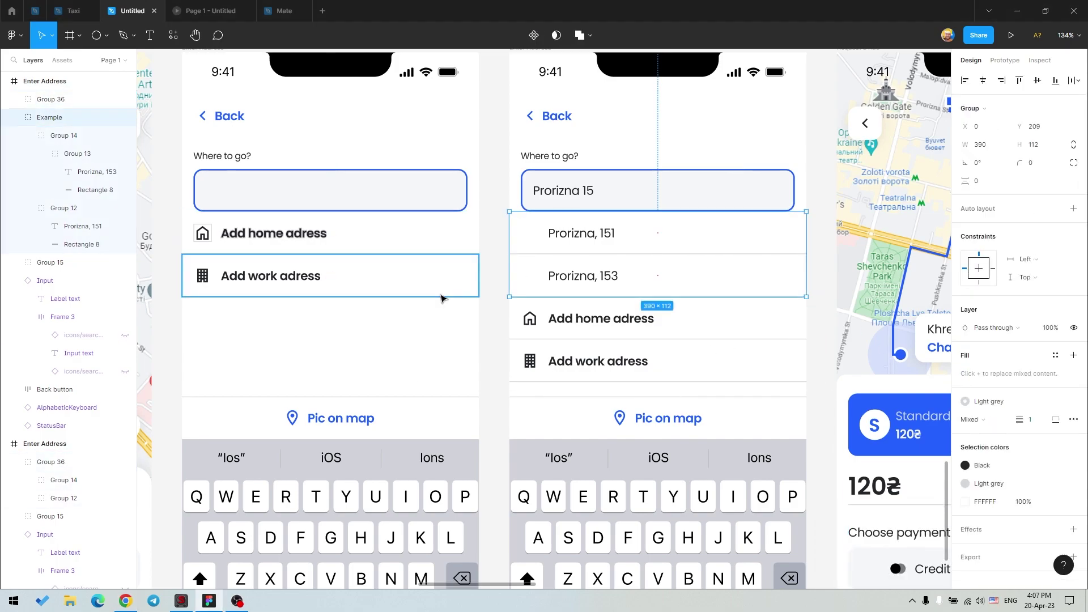
Apply Light grey to the home and work rows group's dividers on both screens
left_click(448, 243)
key("shift+Return")
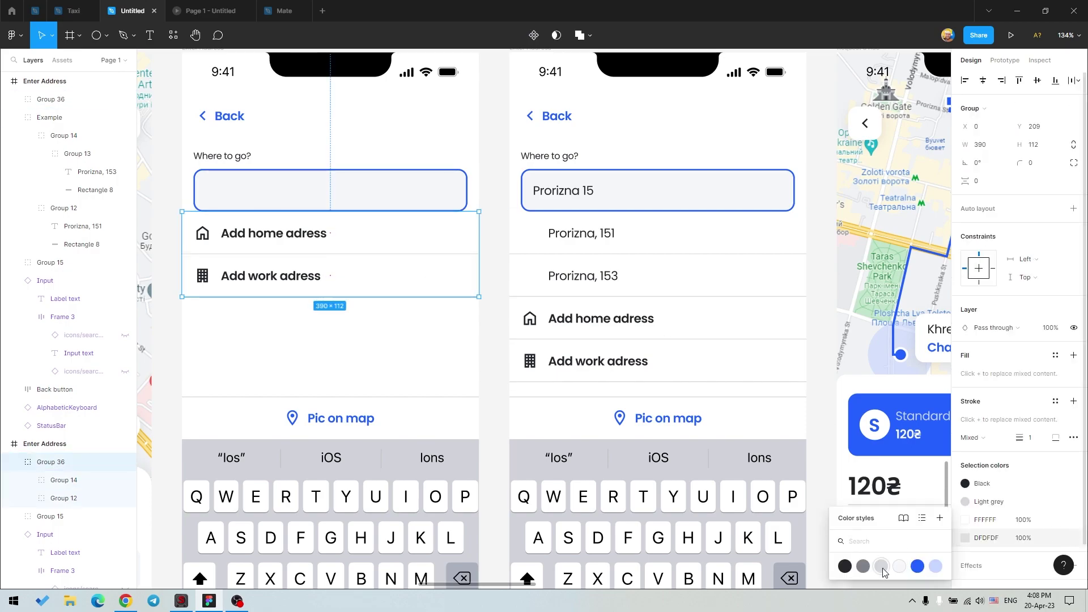
left_click(736, 255)
left_click(657, 340)
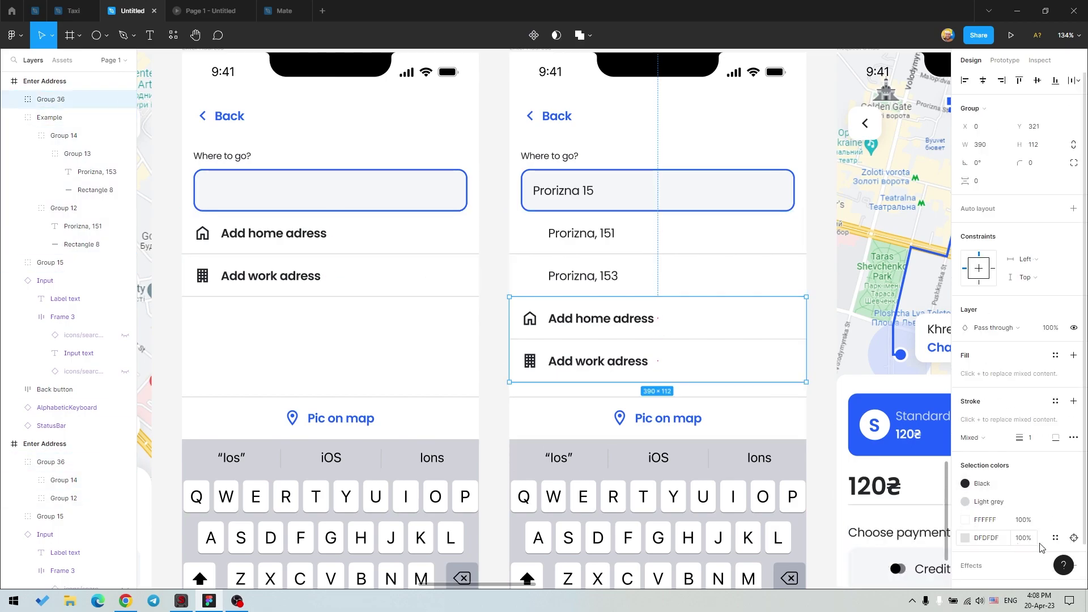
left_click(825, 396)
scroll(825, 396, "up", 5)
scroll(659, 429, "down", 5)
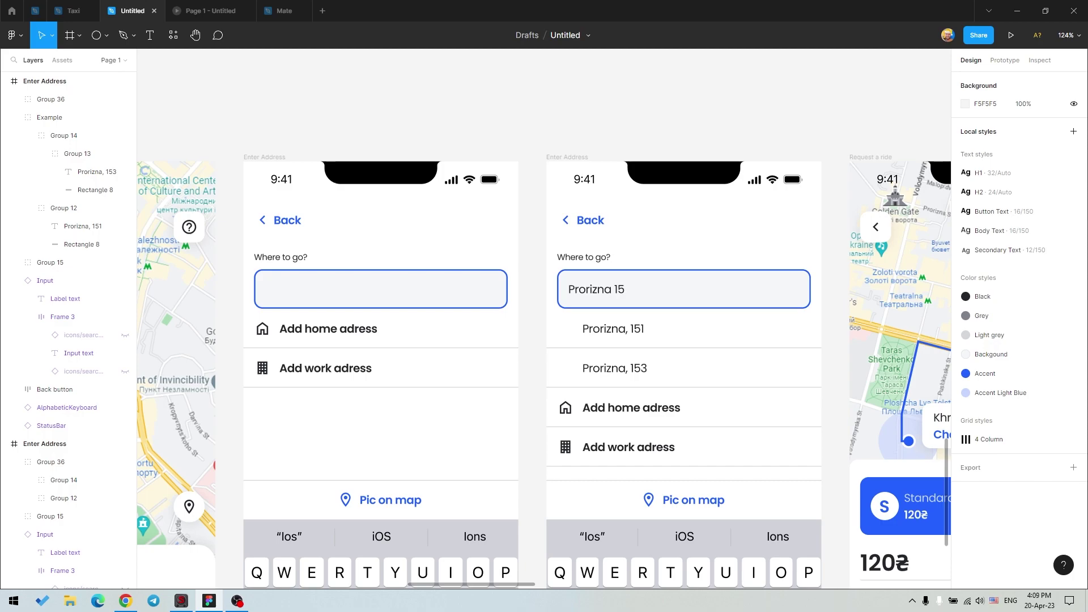
Preview the phone field, then Continue to the SMS code screen, then go back to the editor
key("shift+e")
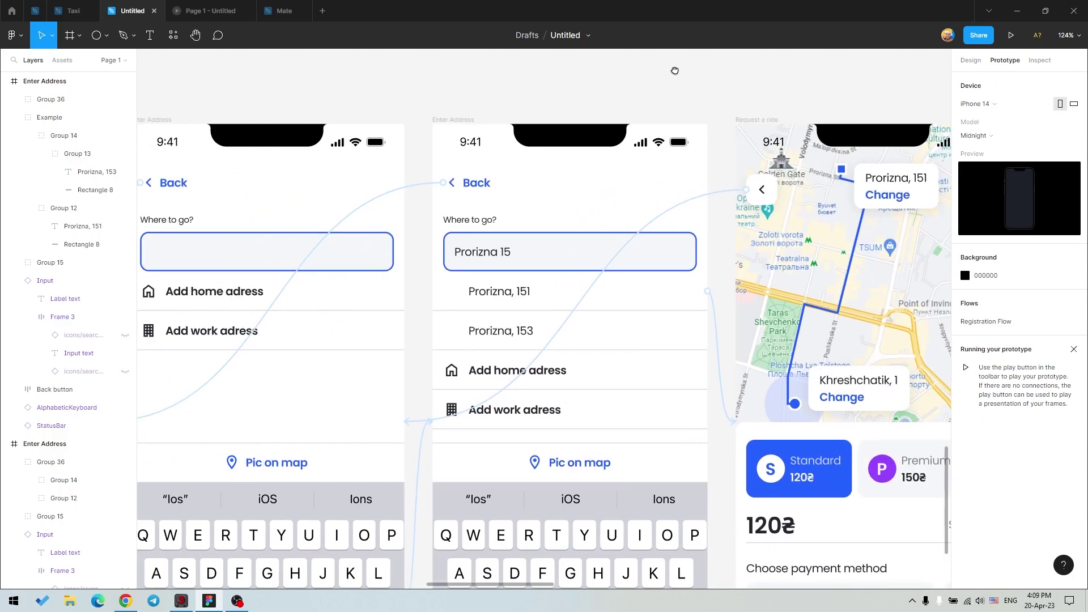
scroll(405, 242, "left", 10)
key("ctrl+alt+Return")
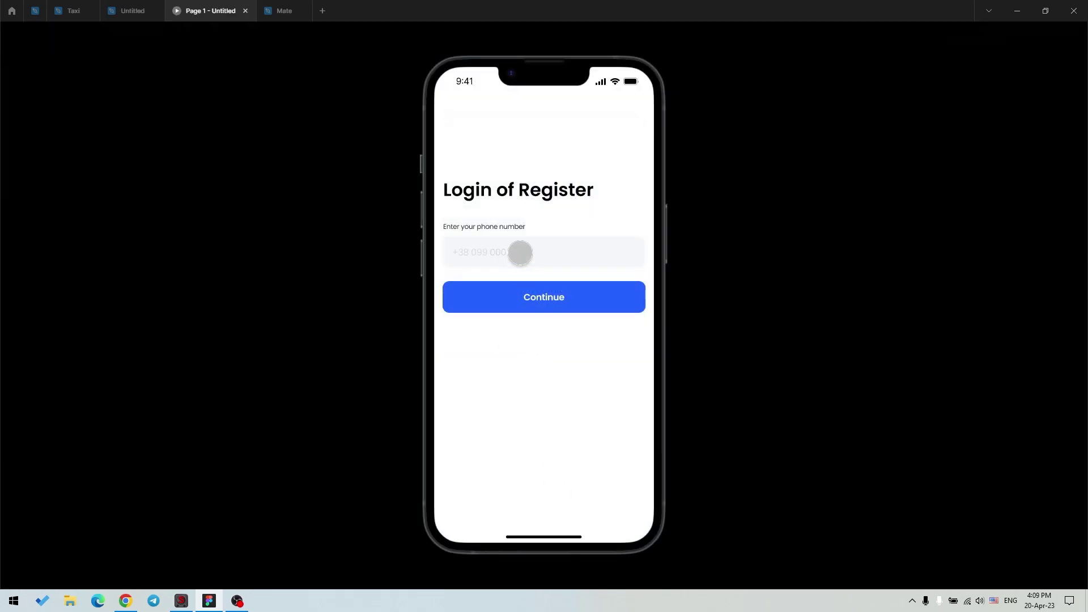
left_click(518, 250)
left_click(534, 296)
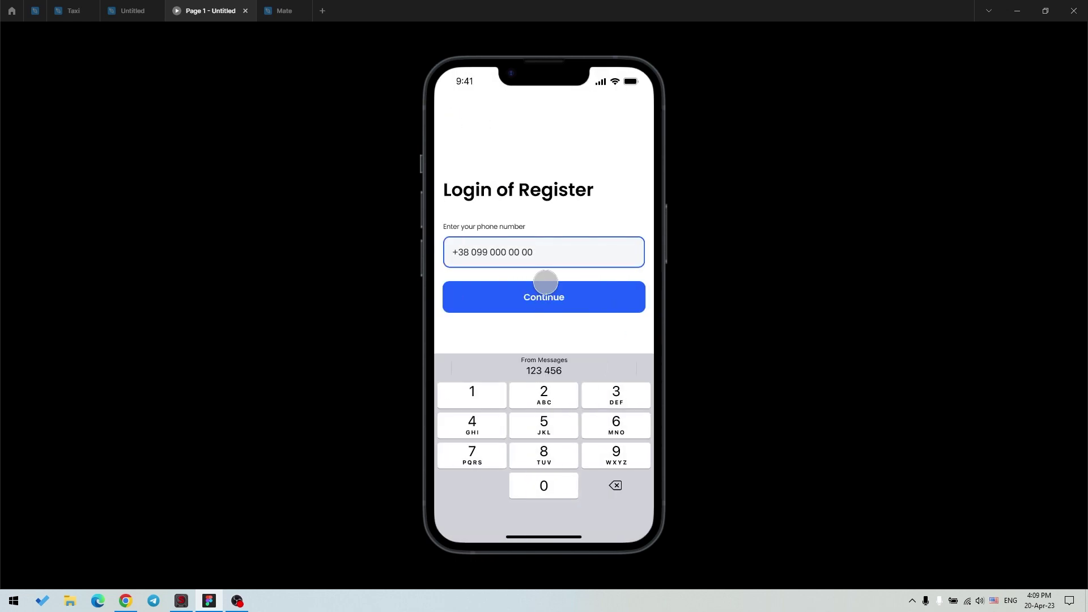
left_click(589, 303)
left_click(468, 252)
left_click(133, 11)
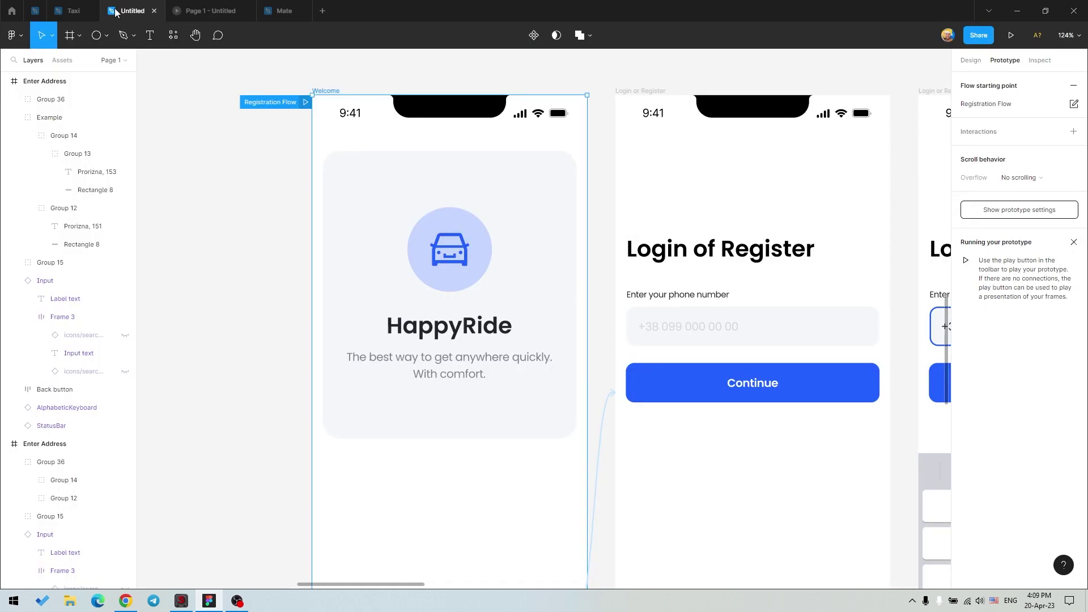
scroll(173, 268, "right", 5)
scroll(734, 237, "up", 4)
Change the code boxes' tap transition from Instant to Slide in and preview it
scroll(508, 227, "down", 4)
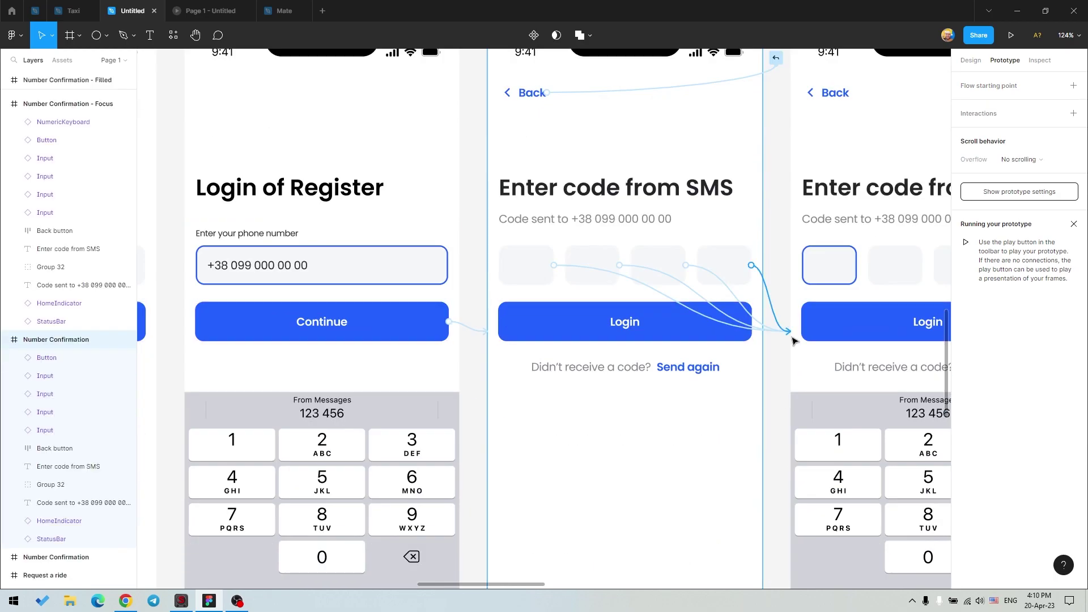
scroll(581, 294, "right", 5)
left_click(580, 294)
left_click(849, 270)
left_click(850, 354)
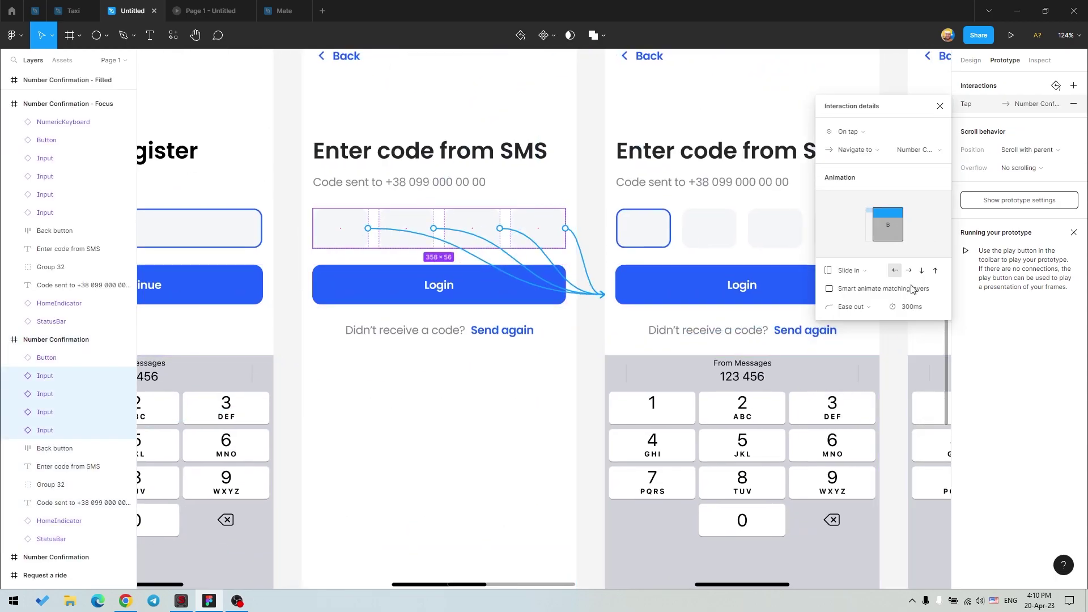
left_click(922, 276)
key("ctrl+alt+Return")
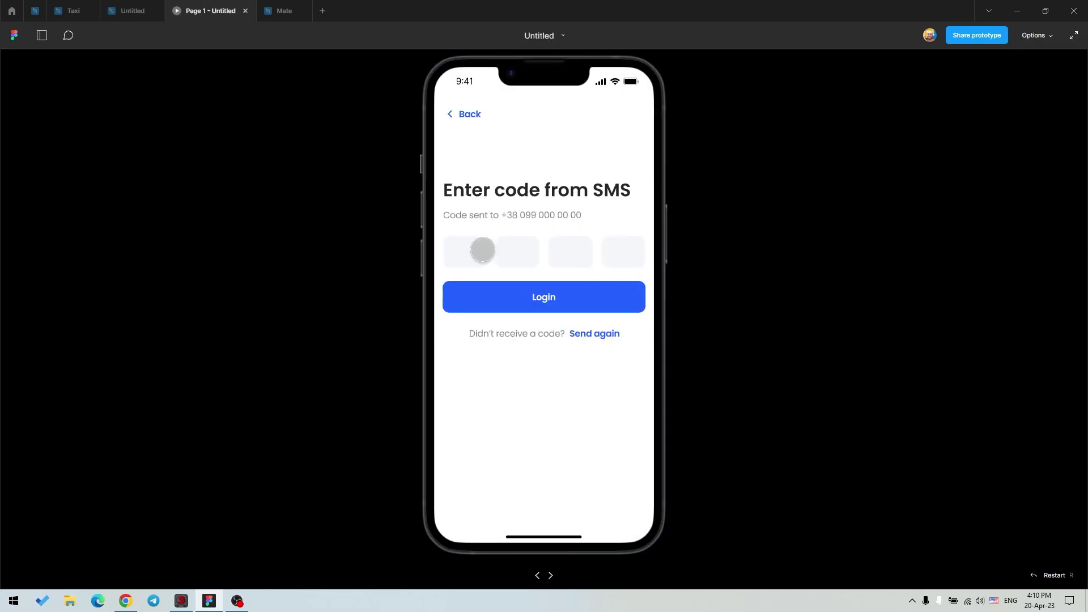
key("ctrl+shift+Tab")
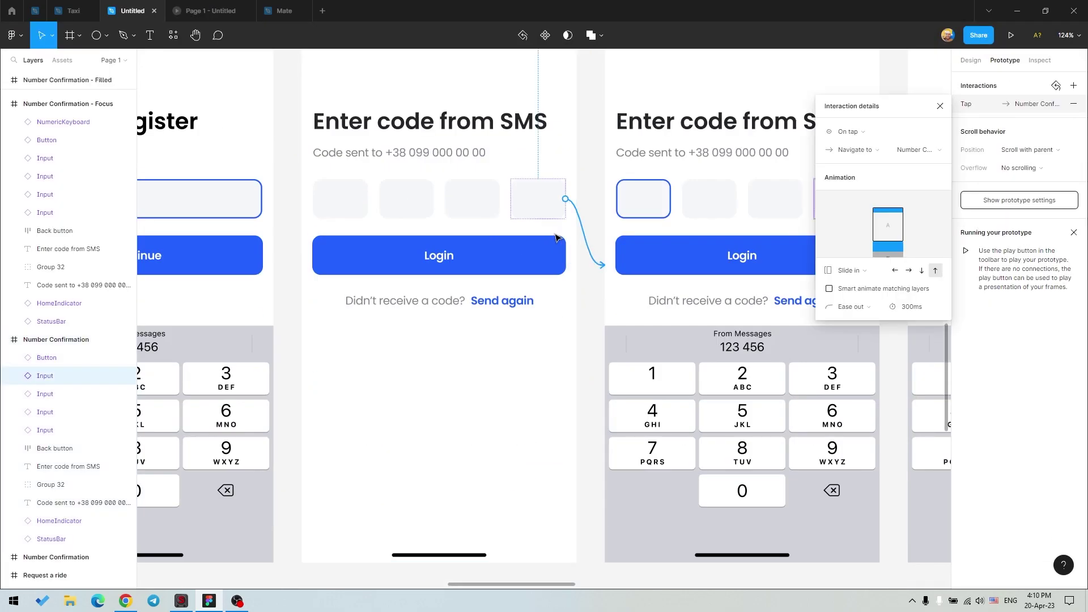
Switch the code-box transition to Smart animate and preview the code screen again
left_click(849, 270)
left_click(861, 206)
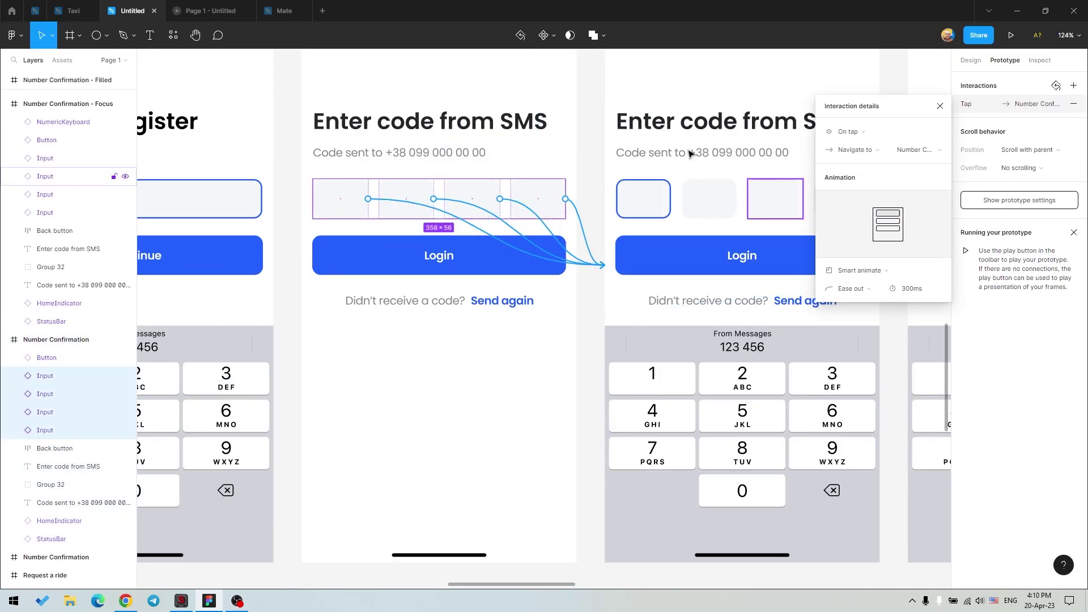
scroll(349, 170, "up", 2)
left_click(350, 76)
key("ctrl+alt+Return")
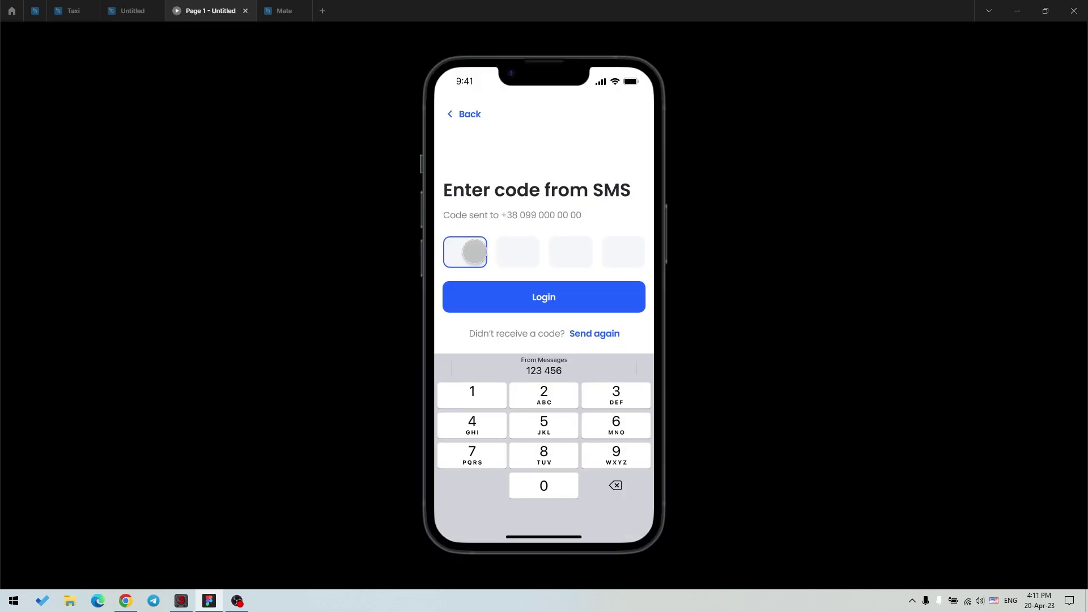
key("ctrl+shift+Tab")
scroll(439, 280, "right", 3)
Set the phone field's tap transition to Smart animate
scroll(440, 280, "down", 10)
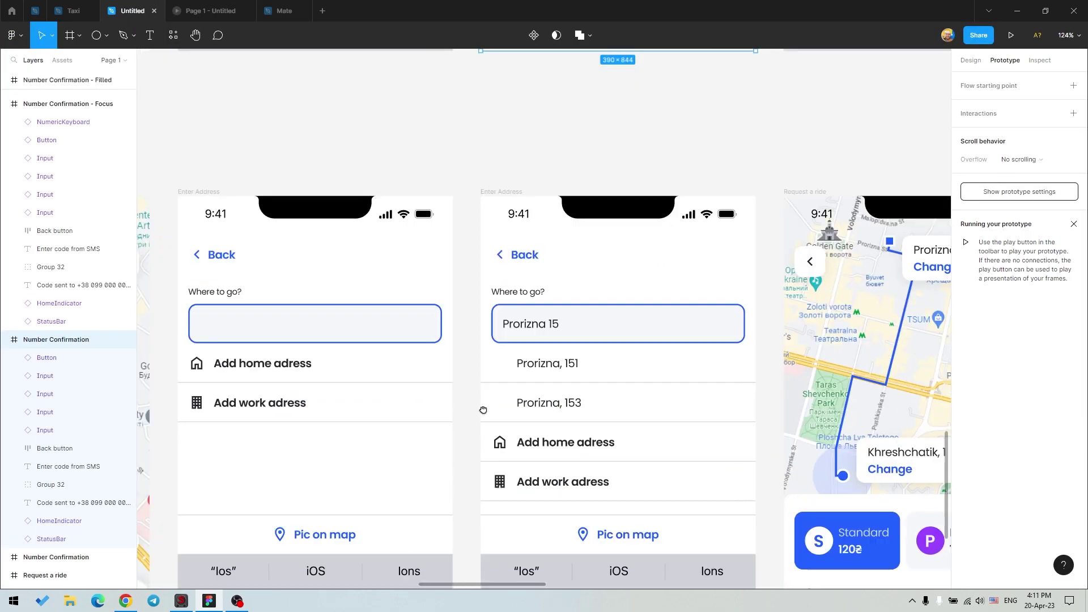
scroll(439, 279, "down", 5)
left_click(439, 280)
scroll(766, 539, "up", 10)
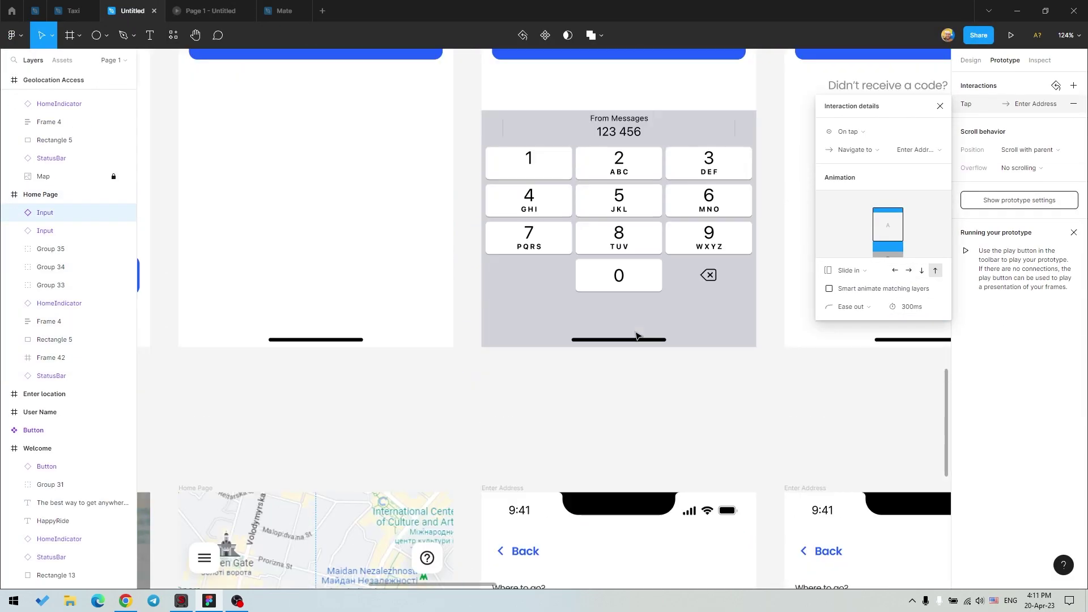
scroll(454, 340, "up", 3)
left_click(713, 337)
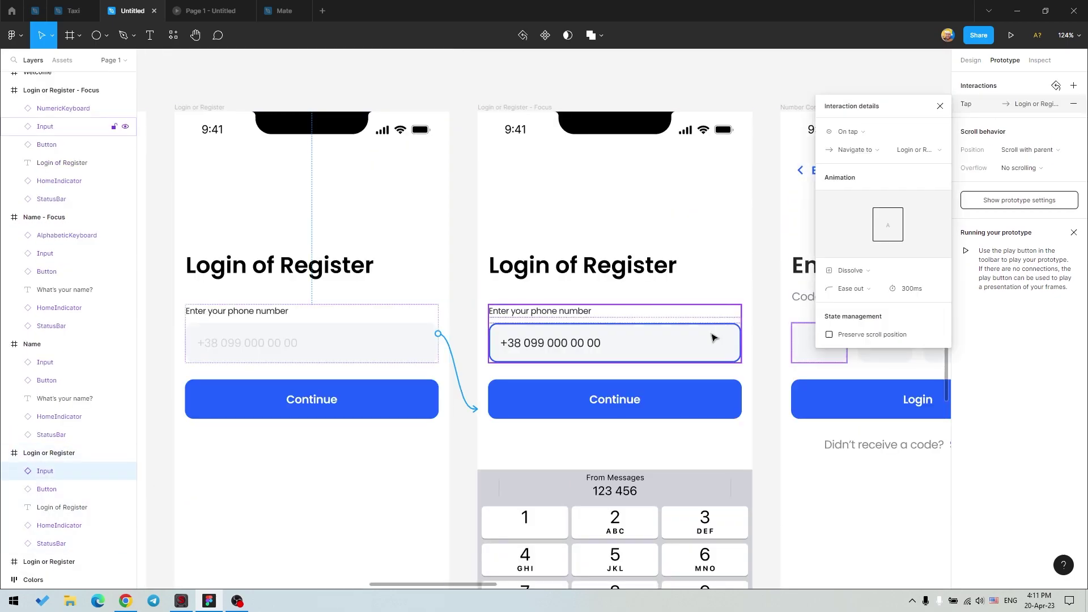
left_click(869, 270)
Make the focused code screen's Back link slide in and set its direction
scroll(626, 311, "right", 8)
scroll(626, 310, "down", 1)
left_click(509, 311)
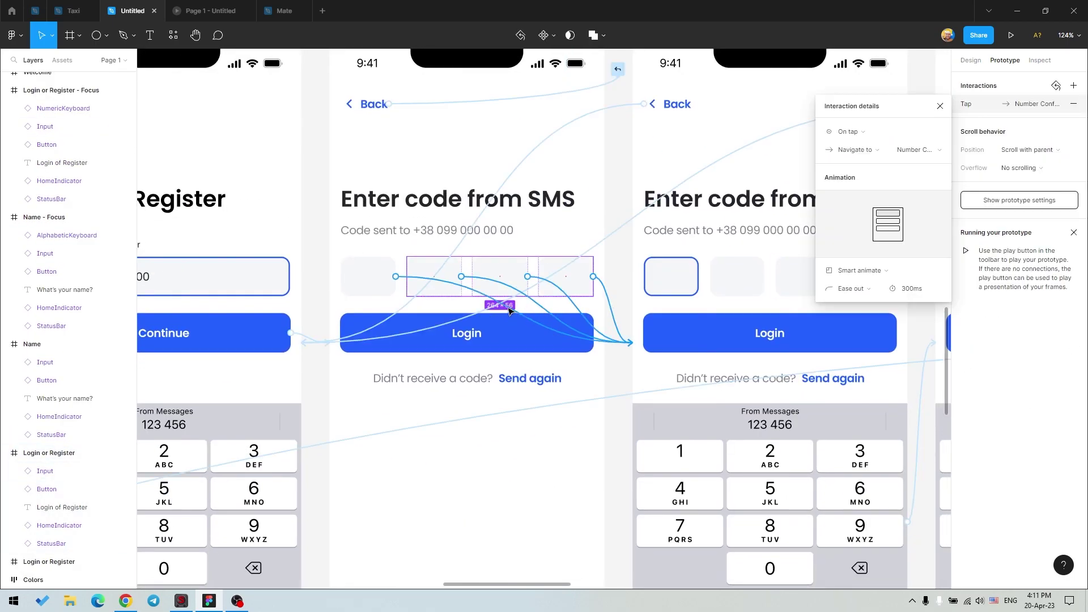
left_click(859, 271)
left_click(875, 323)
scroll(623, 284, "up", 1)
left_click(606, 132)
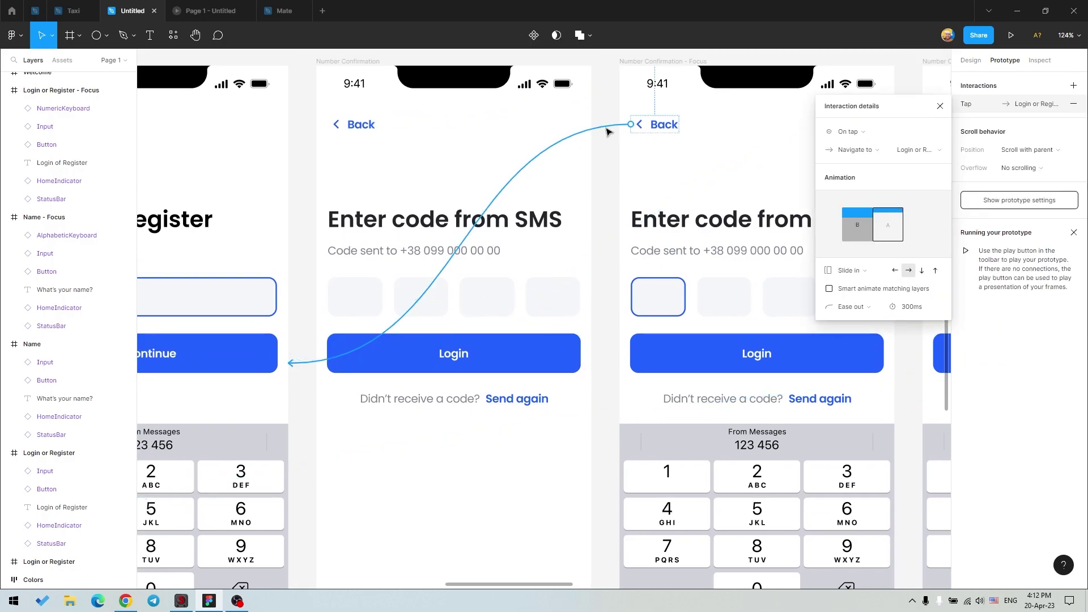
left_click(354, 124)
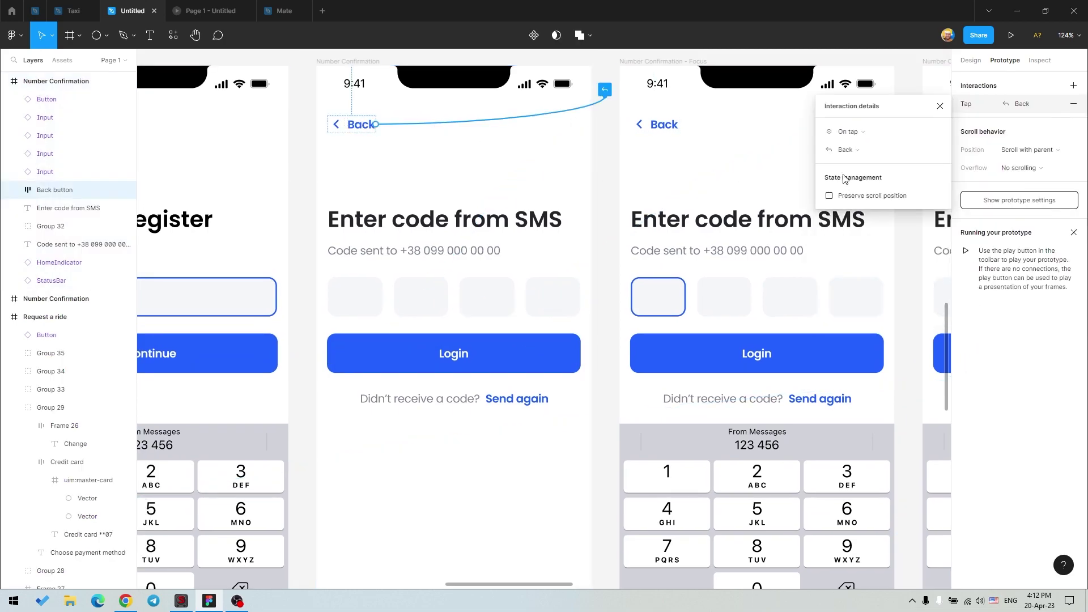
left_click(657, 124)
Check the Back link's destination and make the phone field screen slide in upward
scroll(623, 284, "right", 3)
left_click(1019, 104)
scroll(252, 207, "left", 3)
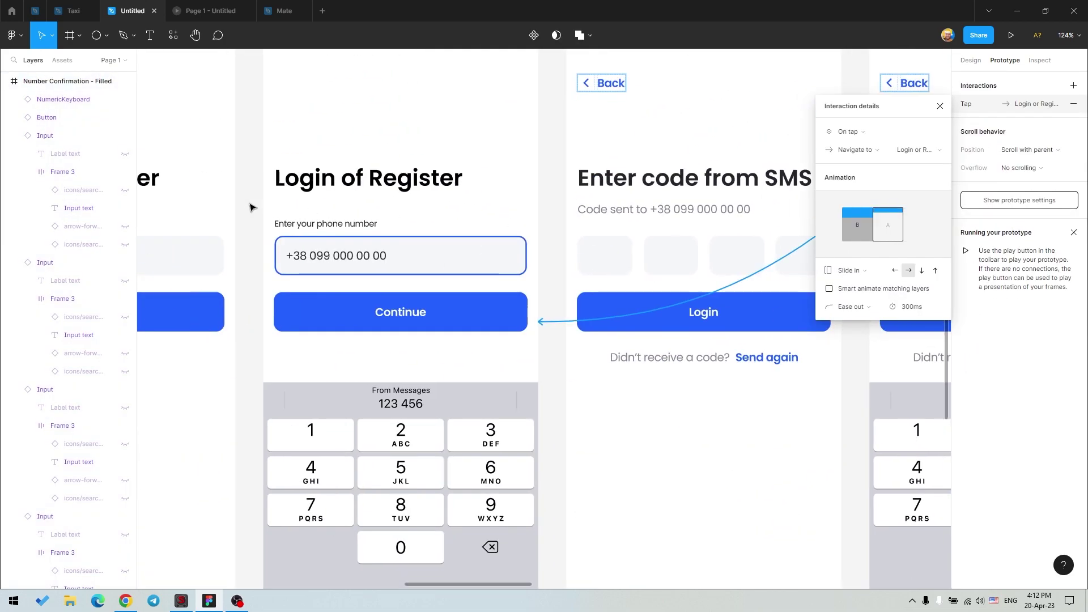
scroll(252, 207, "left", 5)
scroll(252, 206, "up", 2)
left_click(806, 390)
scroll(809, 211, "right", 10)
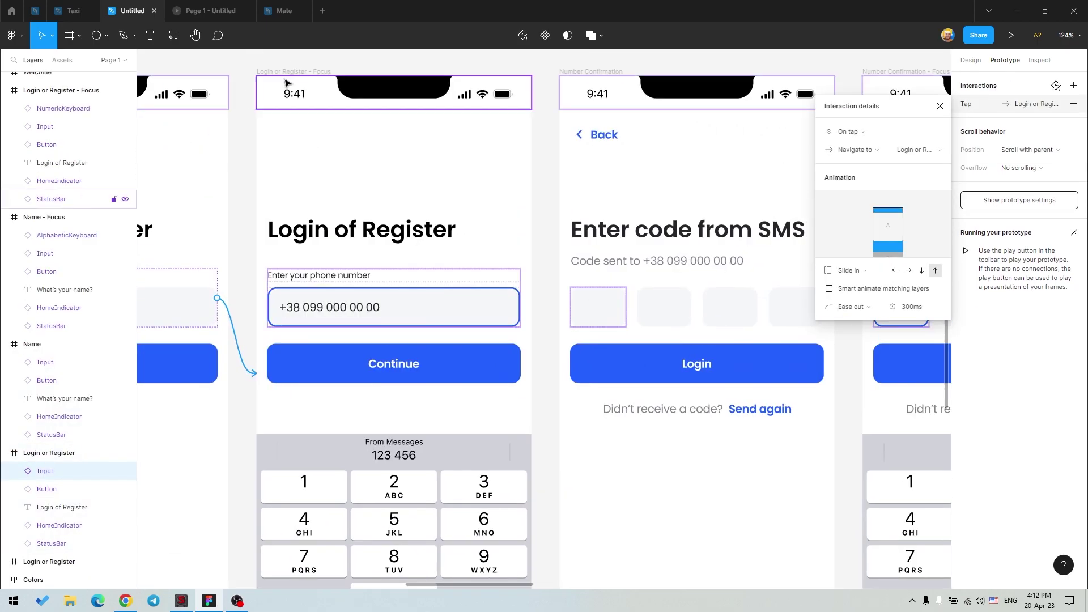
left_click(516, 448)
Link the SMS code screen's Back link to the Login or Register screen
left_click(580, 110)
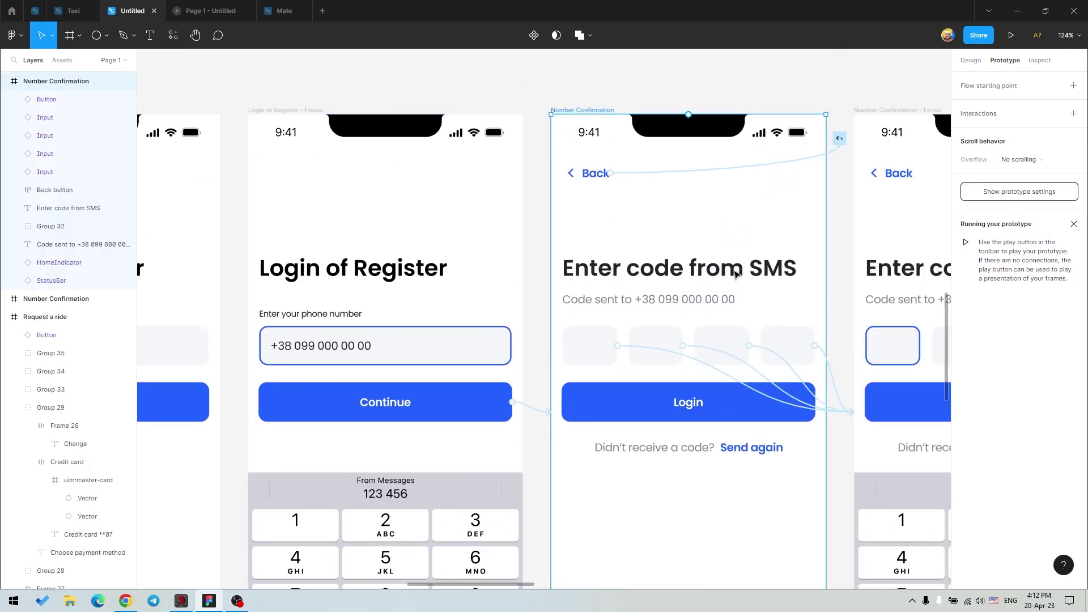
scroll(758, 233, "right", 2)
scroll(549, 255, "left", 4)
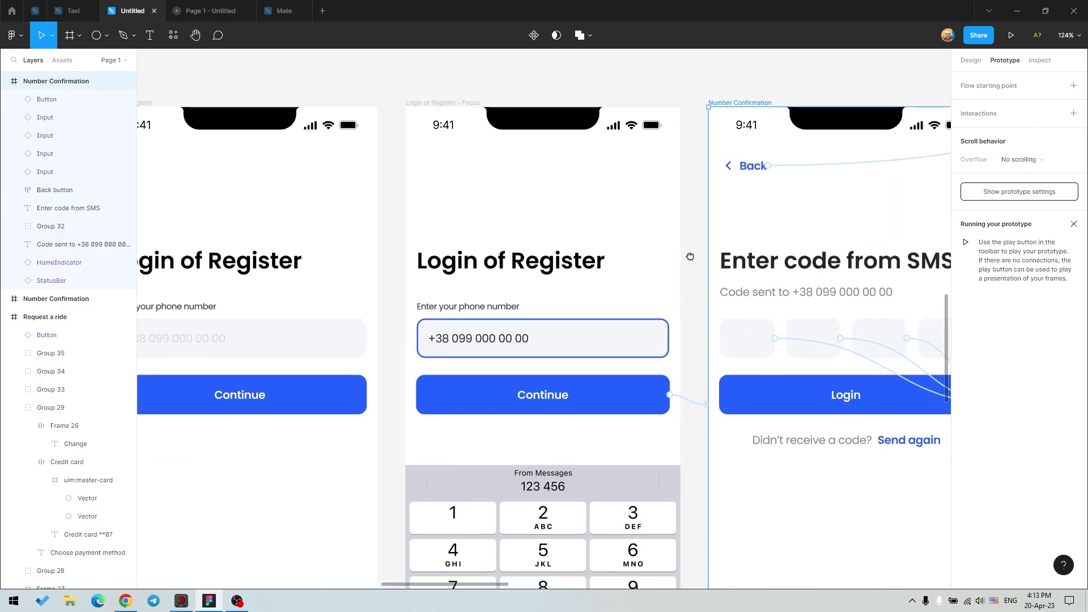
scroll(549, 255, "right", 4)
left_click_drag(546, 151, 448, 226)
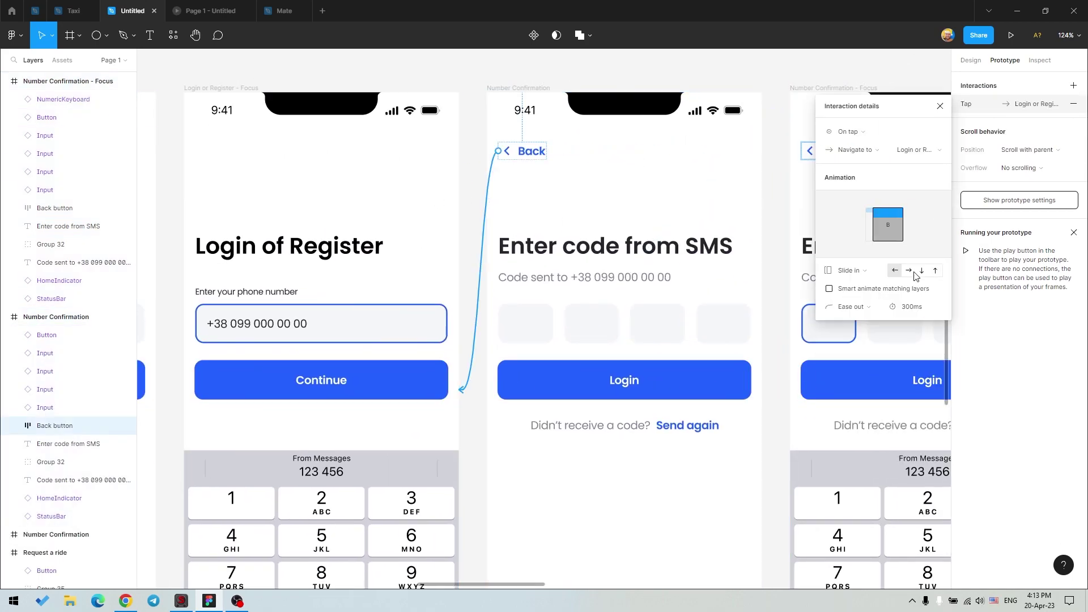
Change the filled code screen's Login button Tap → Name interaction to Dissolve
left_click(782, 253)
mouse_move(782, 252)
left_mouse_down()
mouse_move(547, 228)
mouse_move(397, 226)
left_mouse_up()
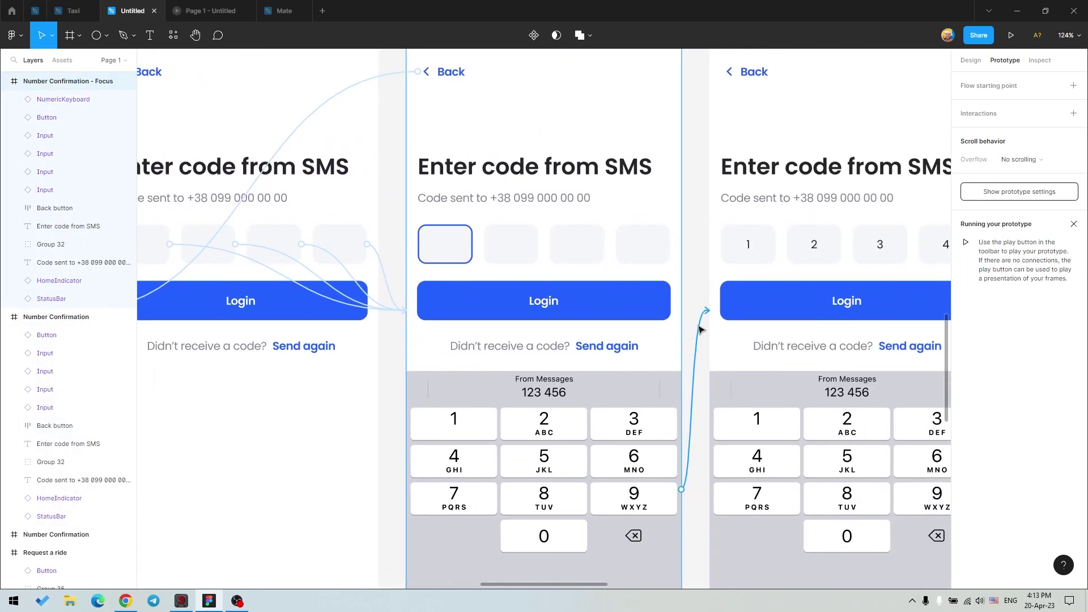
left_click(854, 278)
left_click_drag(854, 278, 601, 266)
left_click(744, 242)
left_click(758, 364)
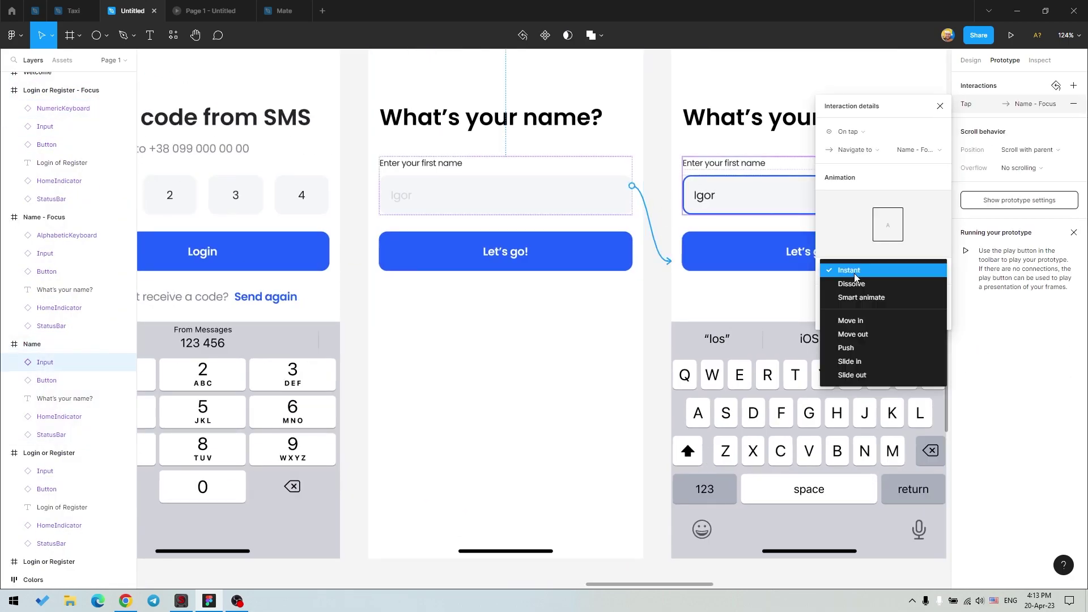
left_click(852, 283)
scroll(855, 340, "right", 5)
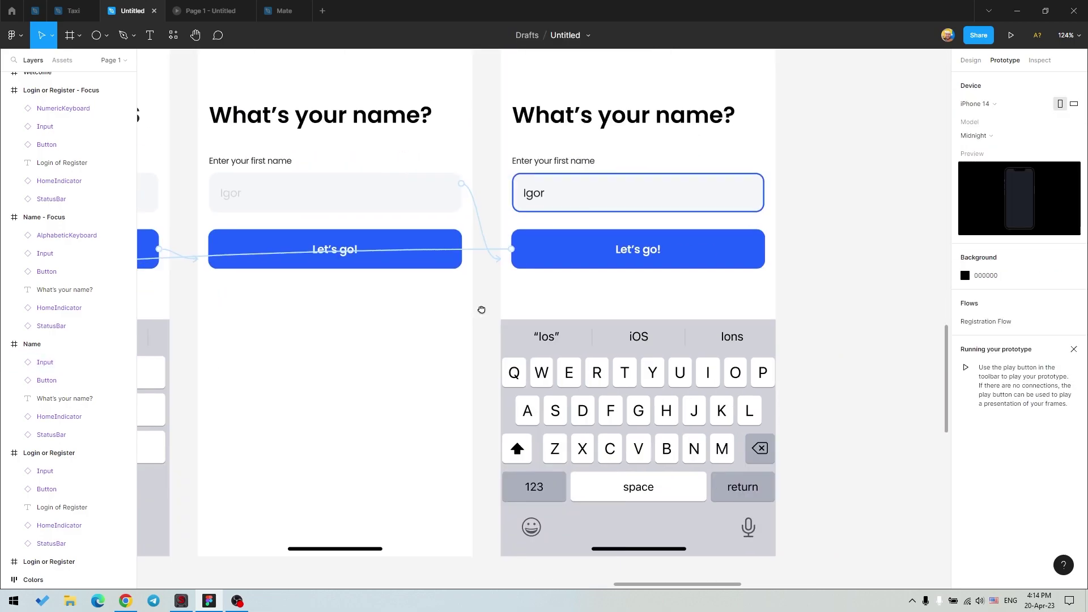
scroll(855, 357, "up", 5)
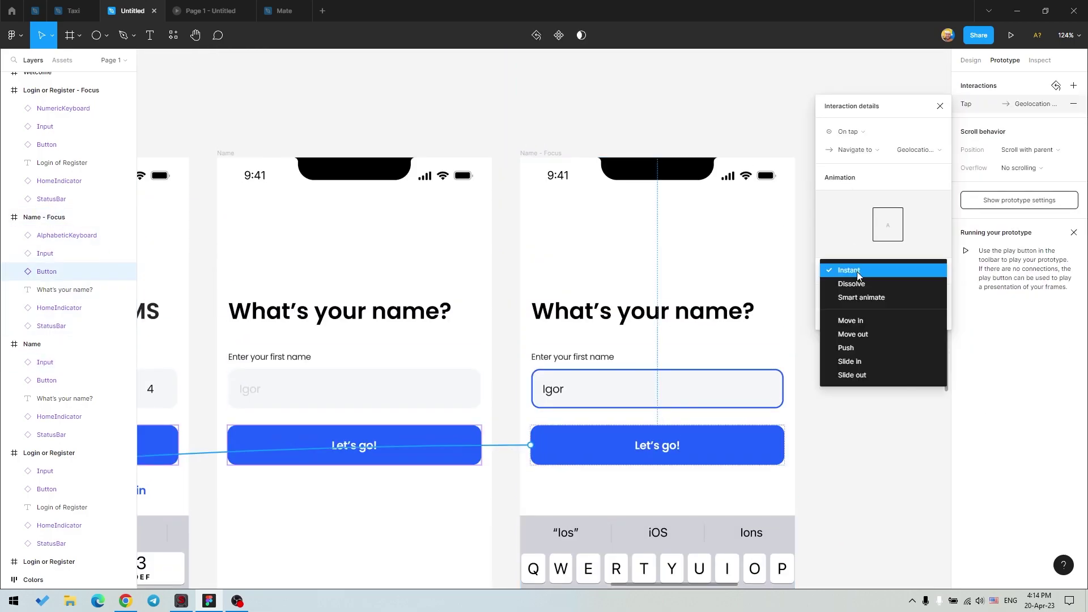
Connect the geolocation alert's Allow option to the Home Page frame with a tap link
left_click(856, 271)
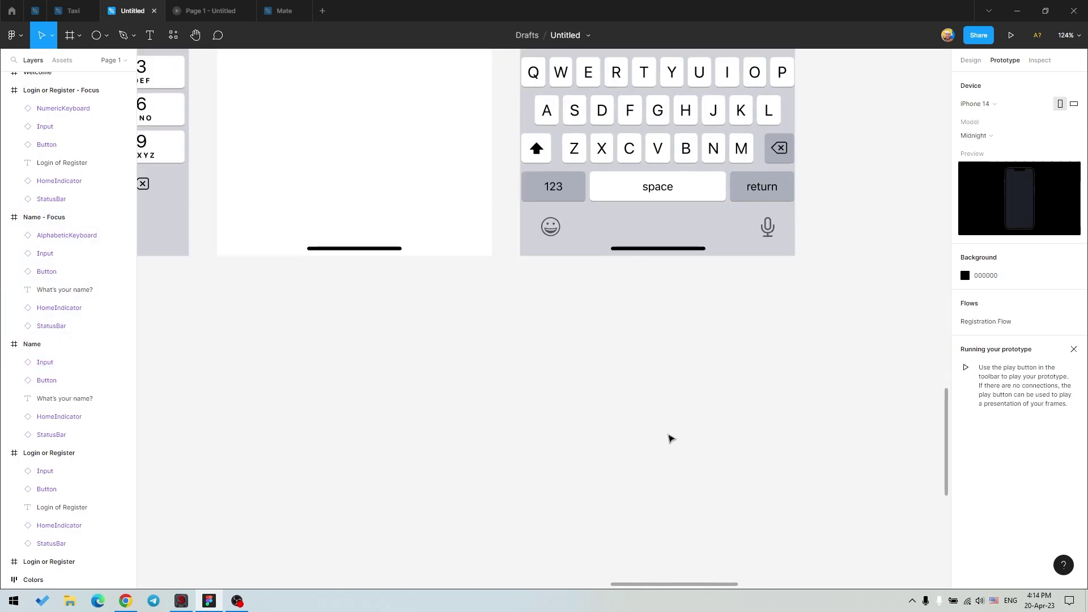
scroll(566, 397, "down", 10)
left_click(426, 148)
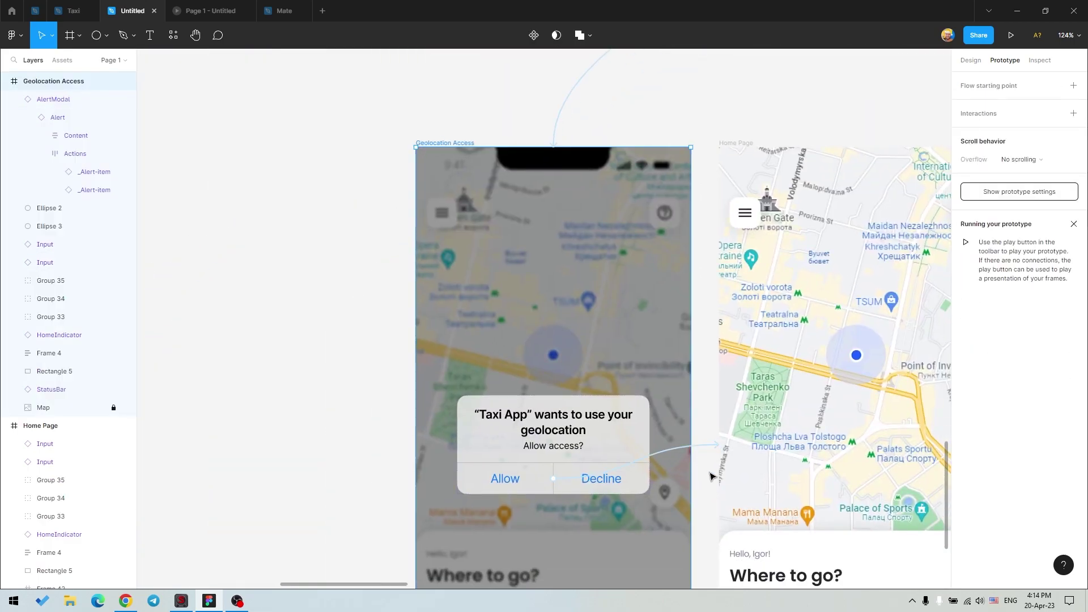
left_click_drag(712, 476, 755, 391)
left_click(735, 143)
Inspect the map pin's Instant tap link to the Enter Address screen
scroll(594, 409, "right", 7)
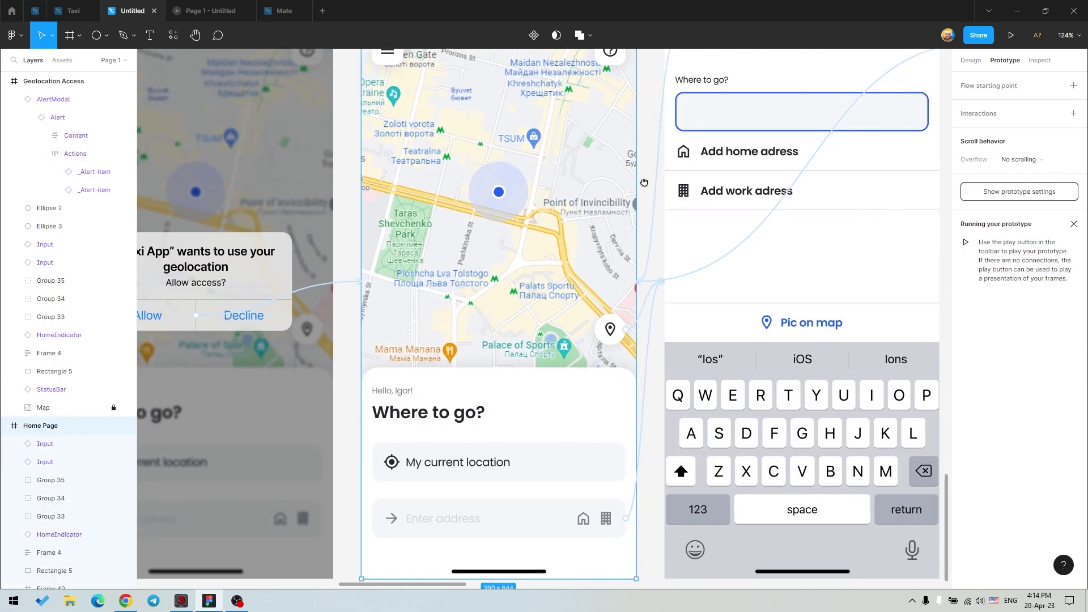
scroll(594, 409, "down", 2)
left_click(594, 409)
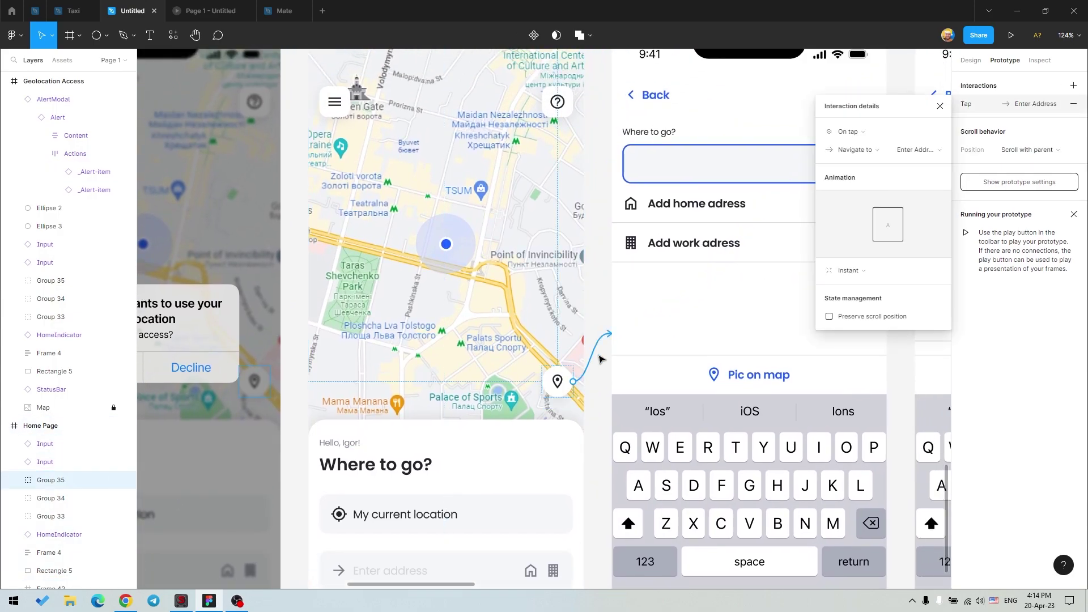
left_click(598, 294)
scroll(598, 294, "up", 3)
scroll(599, 294, "right", 2)
left_click(726, 281)
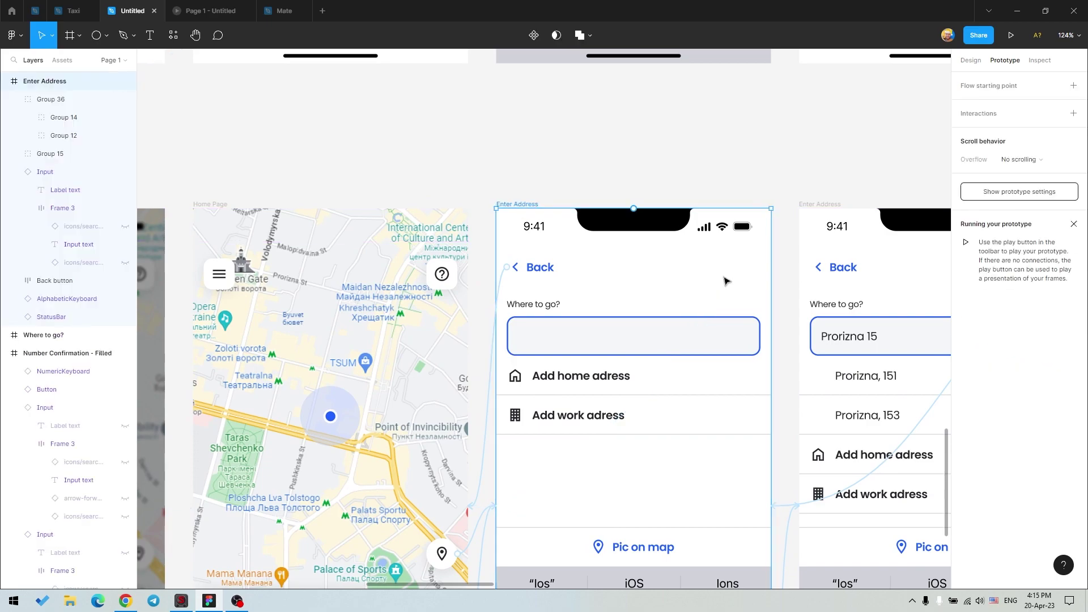
left_click(488, 410)
left_click(784, 369)
scroll(784, 369, "down", 3)
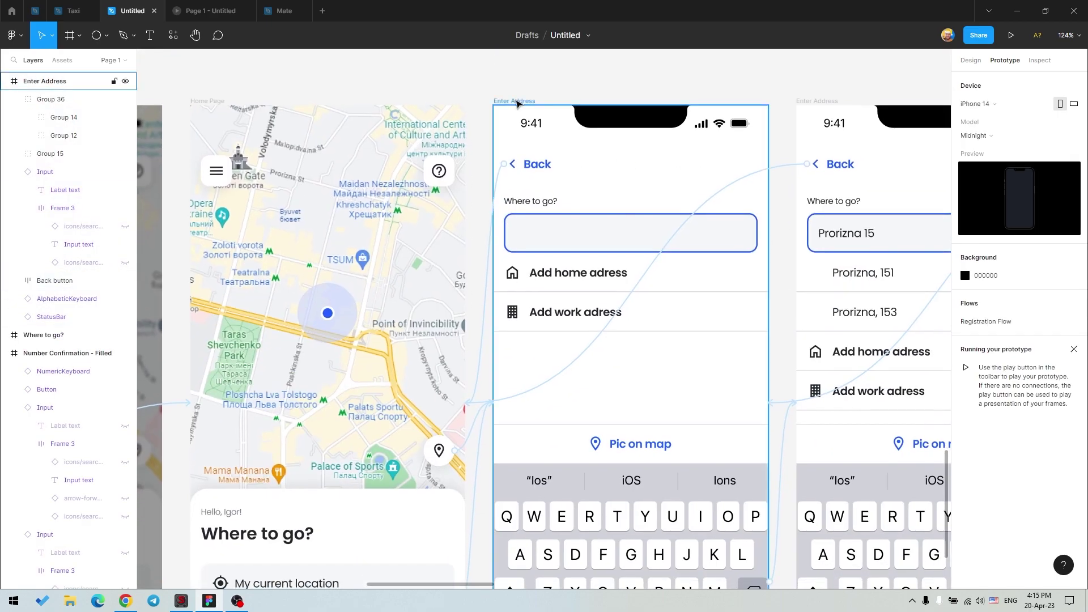
left_click(784, 466)
scroll(783, 466, "down", 2)
scroll(571, 121, "right", 5)
left_click(680, 165)
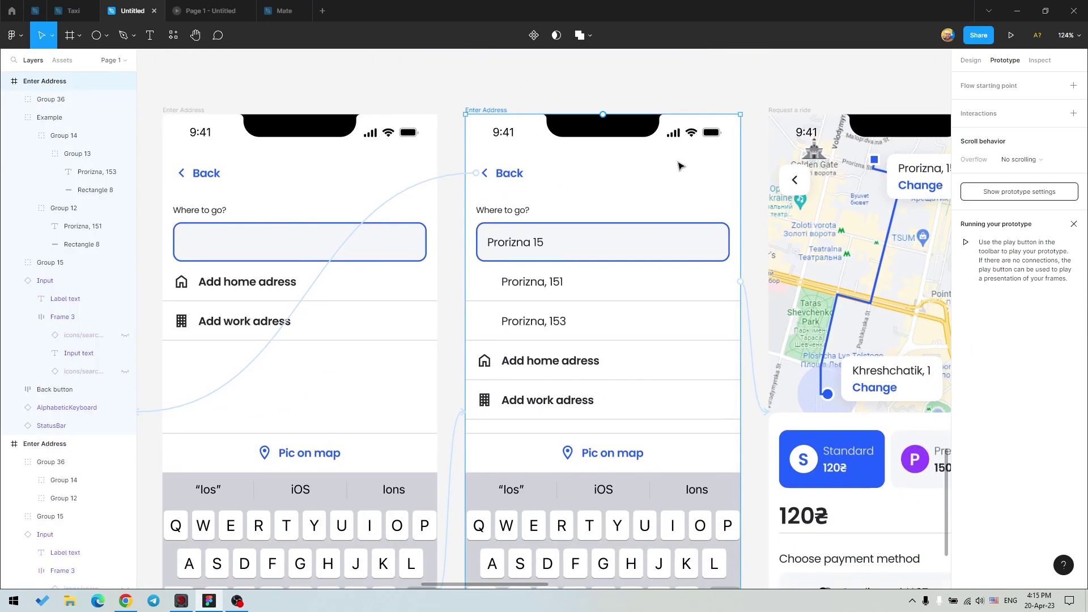
left_click(462, 177)
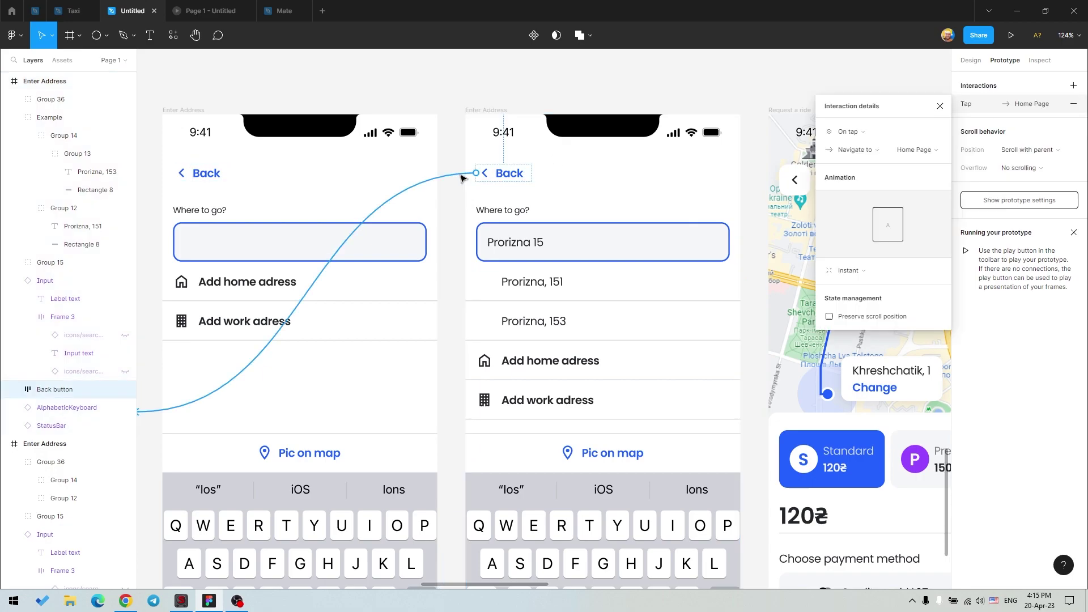
key("Escape")
scroll(737, 283, "up", 2)
scroll(737, 283, "down", 1)
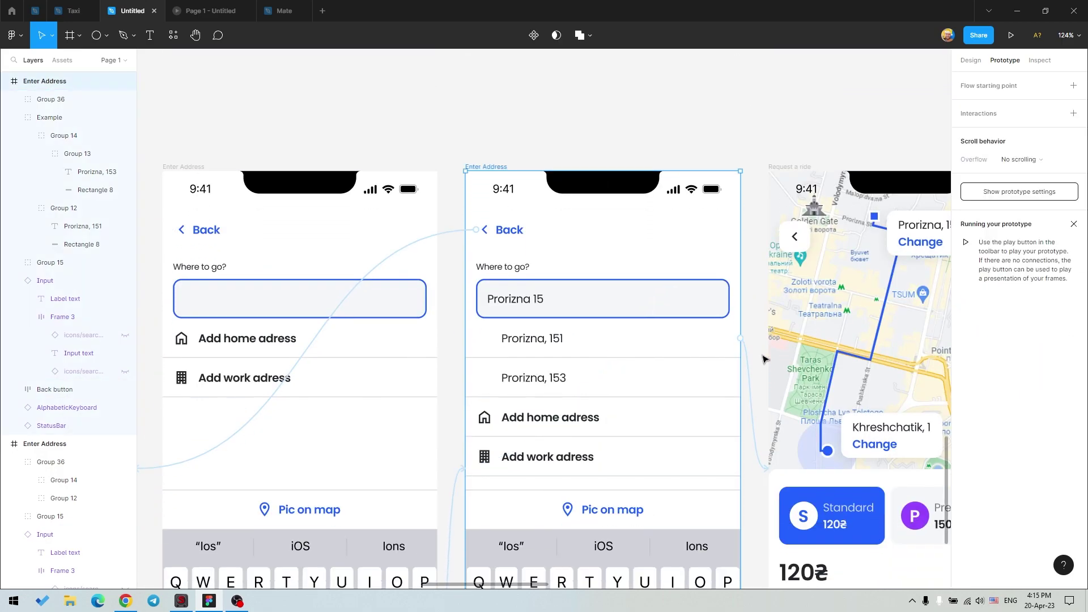
scroll(736, 284, "down", 3)
key("Escape")
scroll(304, 359, "up", 5)
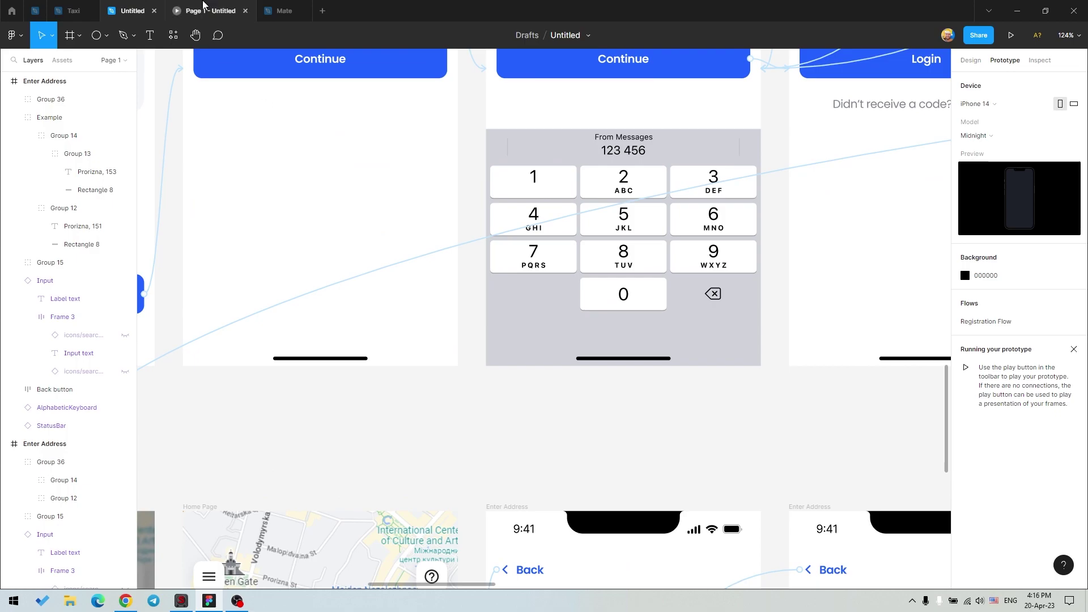
Preview the login screen in the prototype, then review the phone field's Smart animate transition
left_click(209, 11)
left_click(529, 254)
key("ctrl+shift+Tab")
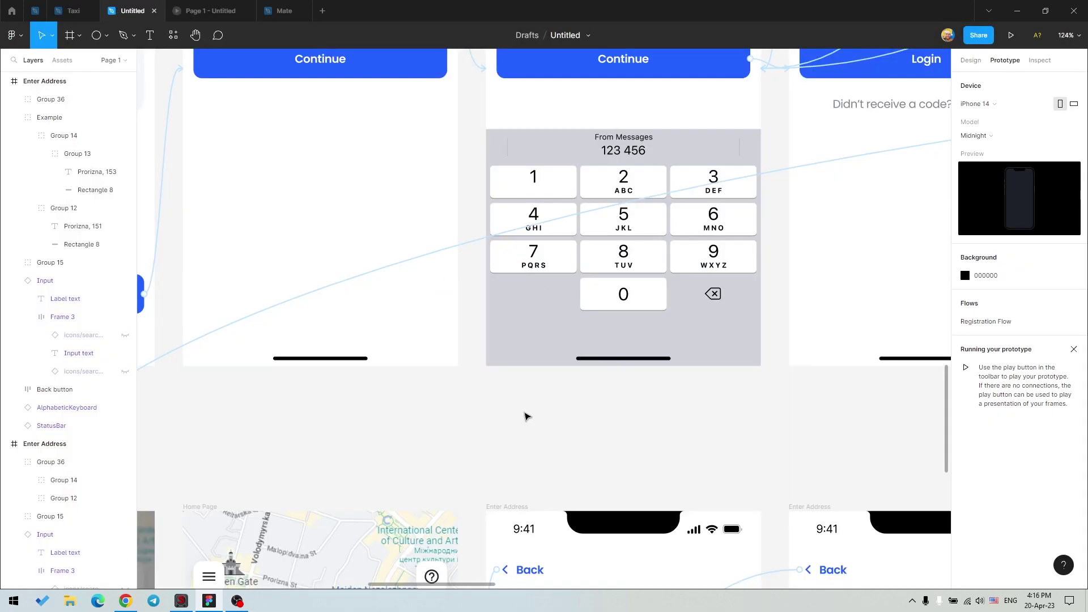
left_click_drag(476, 493, 331, 374)
left_click(472, 168)
left_click(859, 270)
left_click(854, 195)
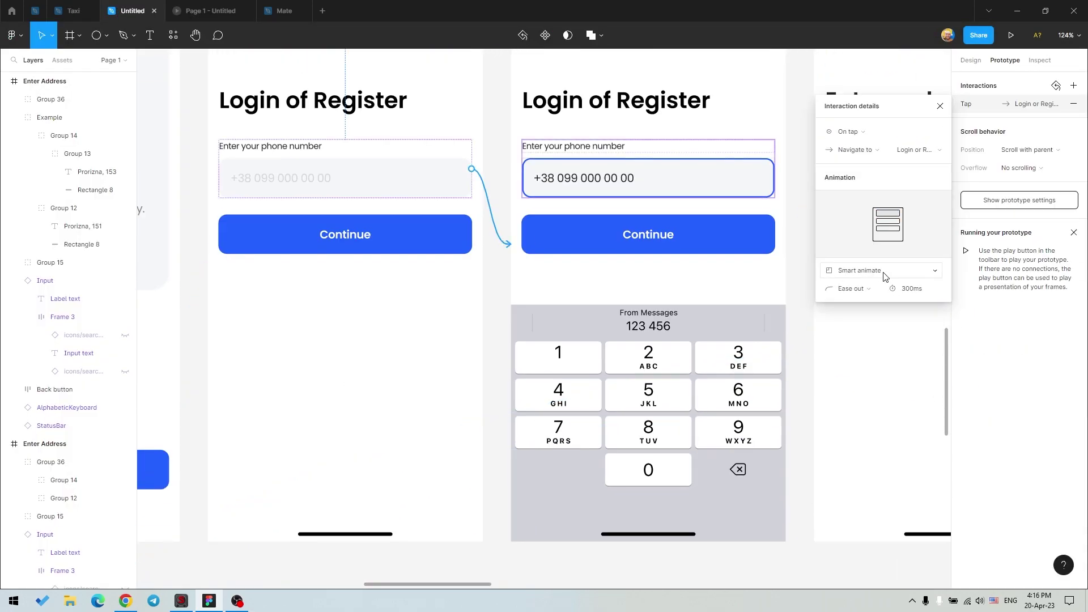
Try Ease in, Ease out, spring and custom bezier easings on the phone field transition
left_click(862, 288)
left_click(866, 277)
left_click(859, 306)
left_click(857, 350)
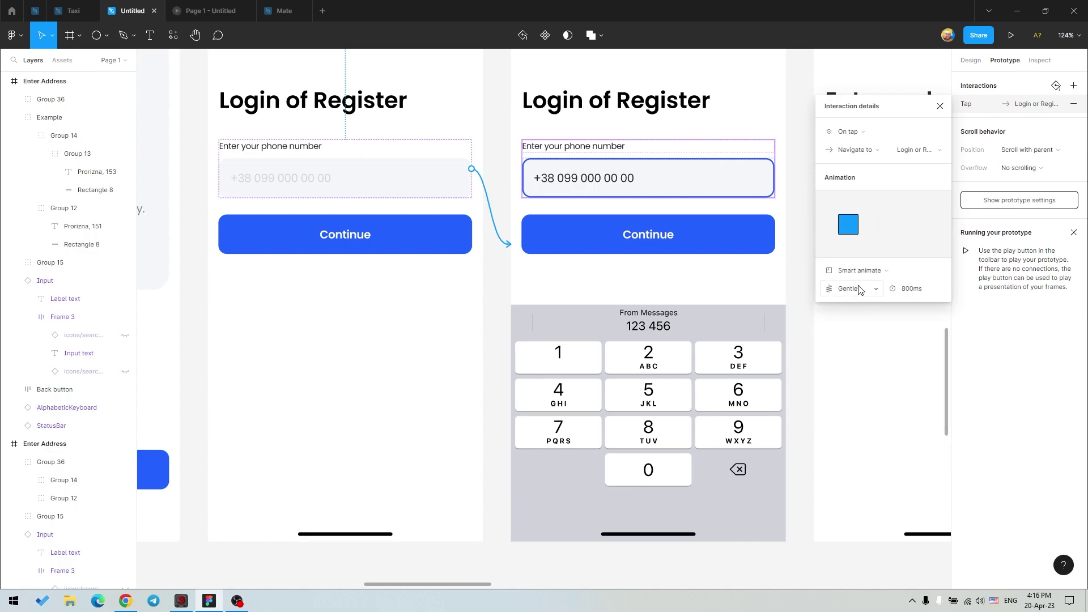
left_click(796, 272)
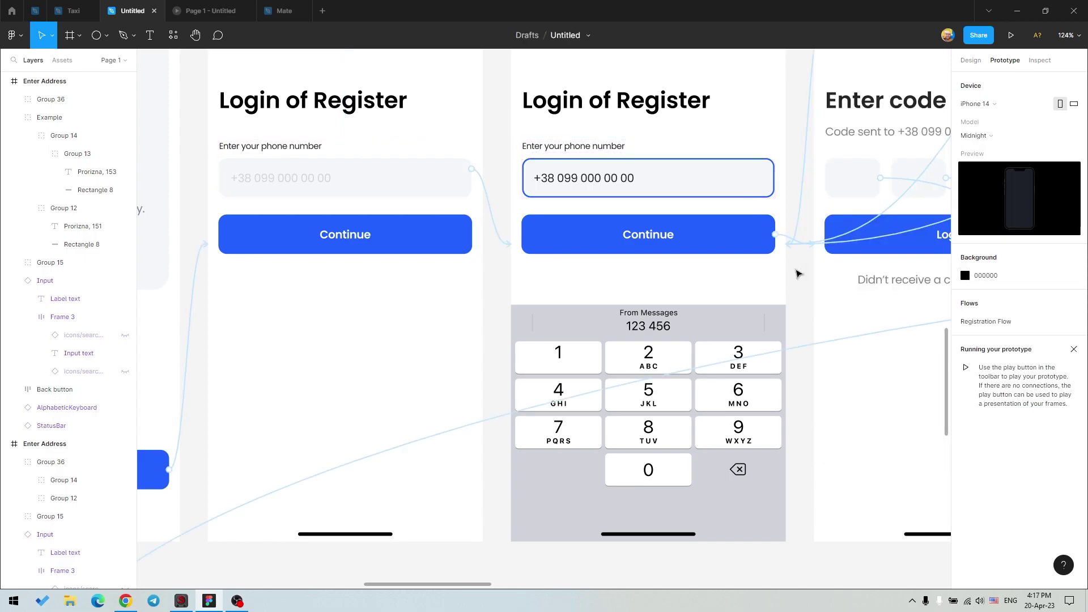
scroll(907, 170, "up", 3)
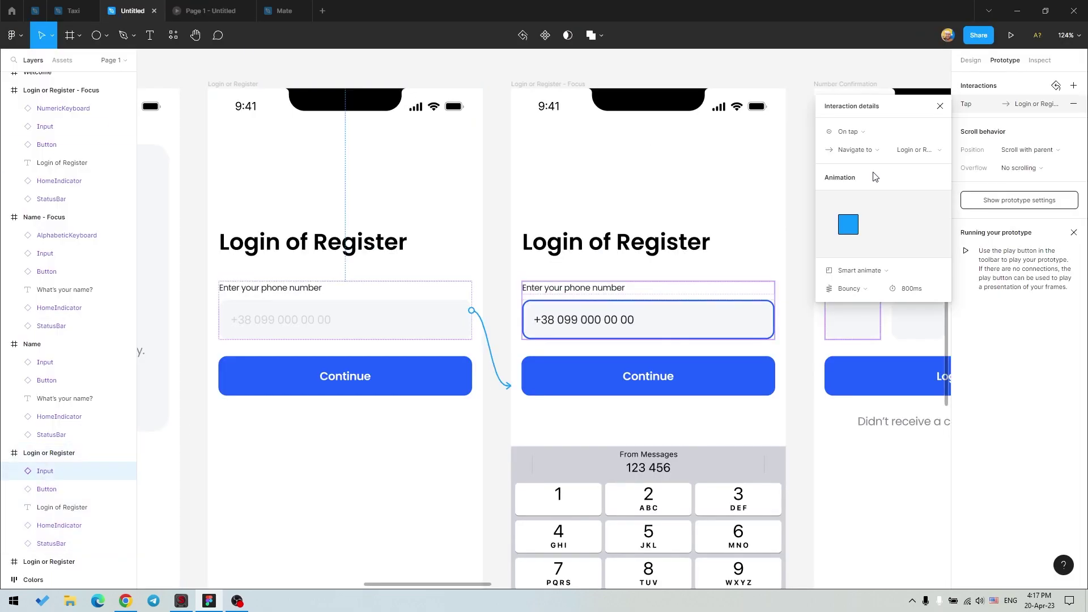
left_click(852, 288)
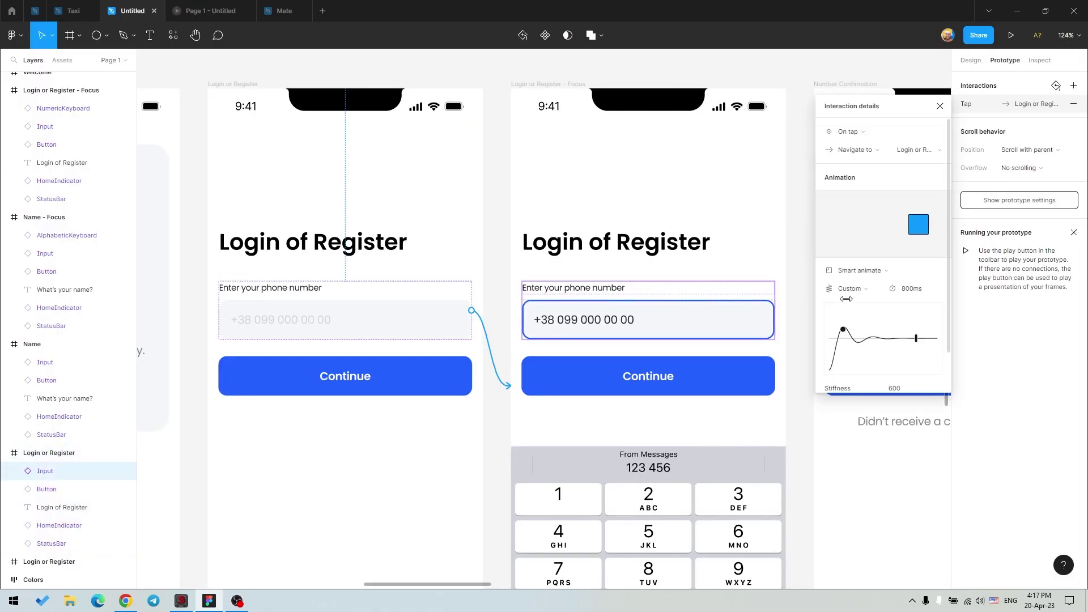
left_click(853, 288)
left_click(856, 211)
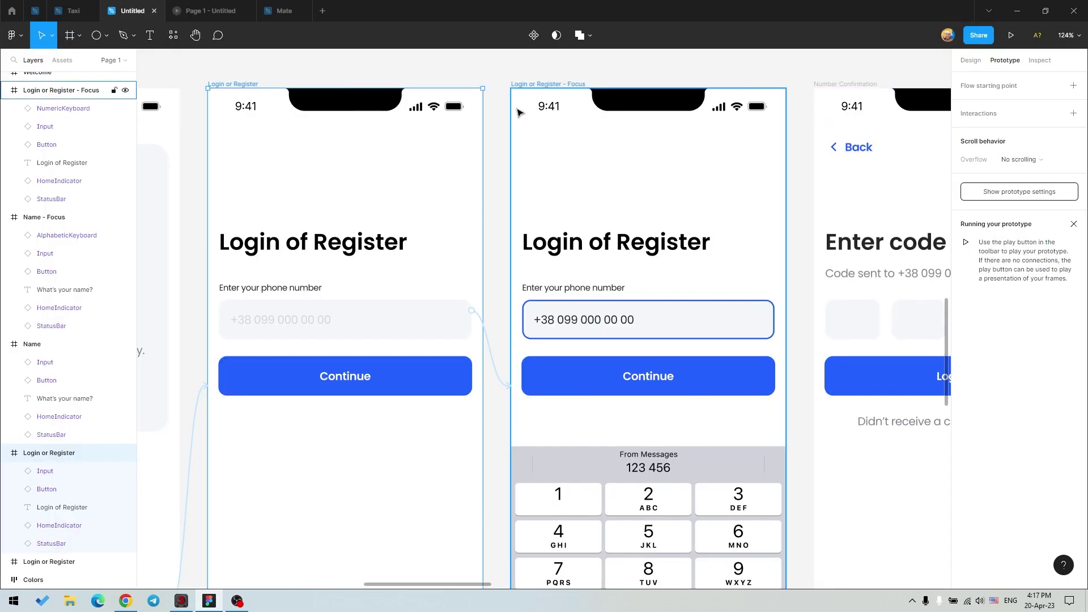
Make the phone field transition an Ease in Slide in that smart-animates matching layers
left_click(848, 271)
left_click(849, 334)
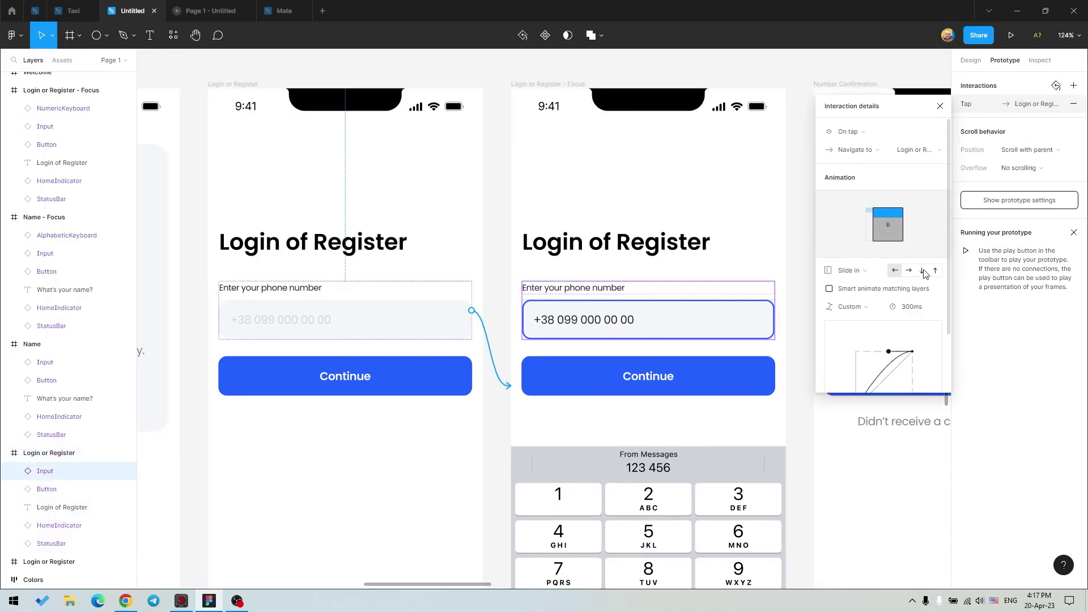
left_click(863, 307)
left_click(867, 221)
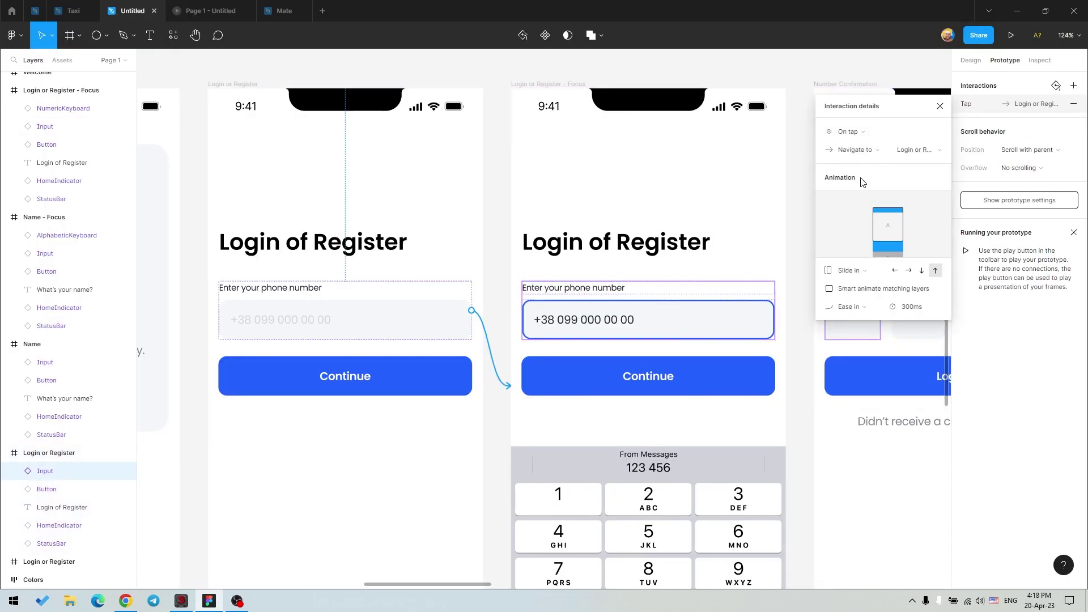
left_click(844, 273)
Play the prototype and tap the phone-number field to reach the SMS code screen
key("ctrl+alt+Return")
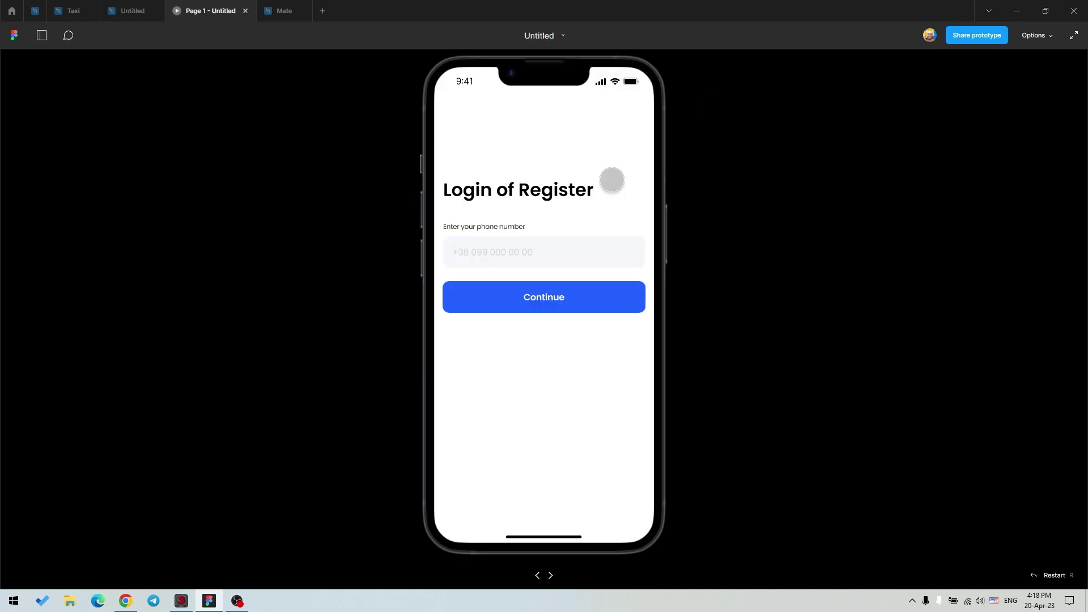
left_click(566, 251)
left_click(132, 10)
Review the Number Confirmation links' Slide in and 300 ms ease-out Dissolve transitions
left_click_drag(792, 304, 286, 211)
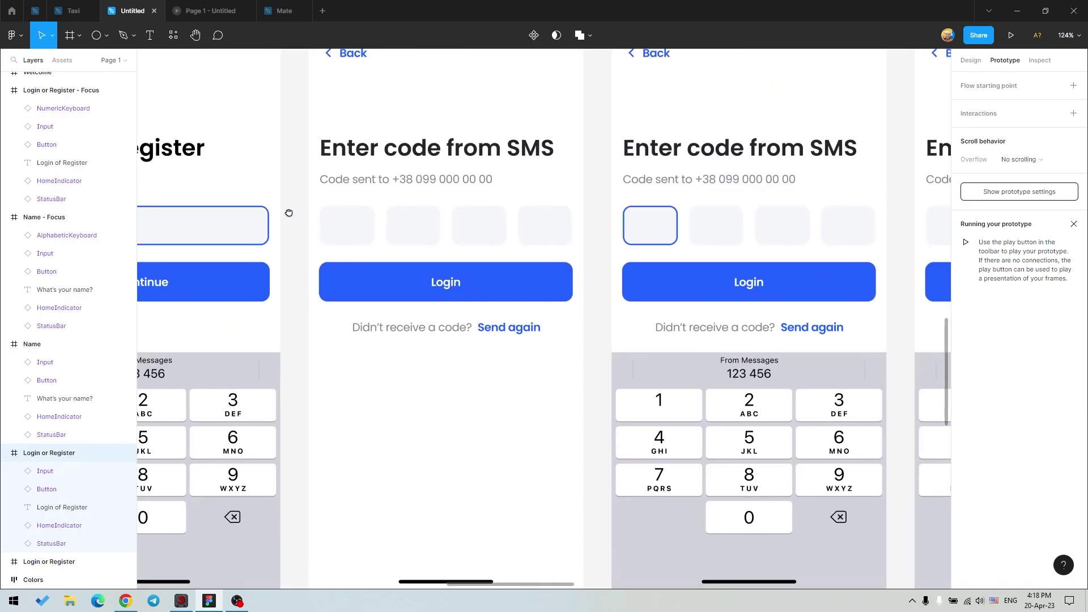
left_click(552, 187)
scroll(553, 187, "down", 4)
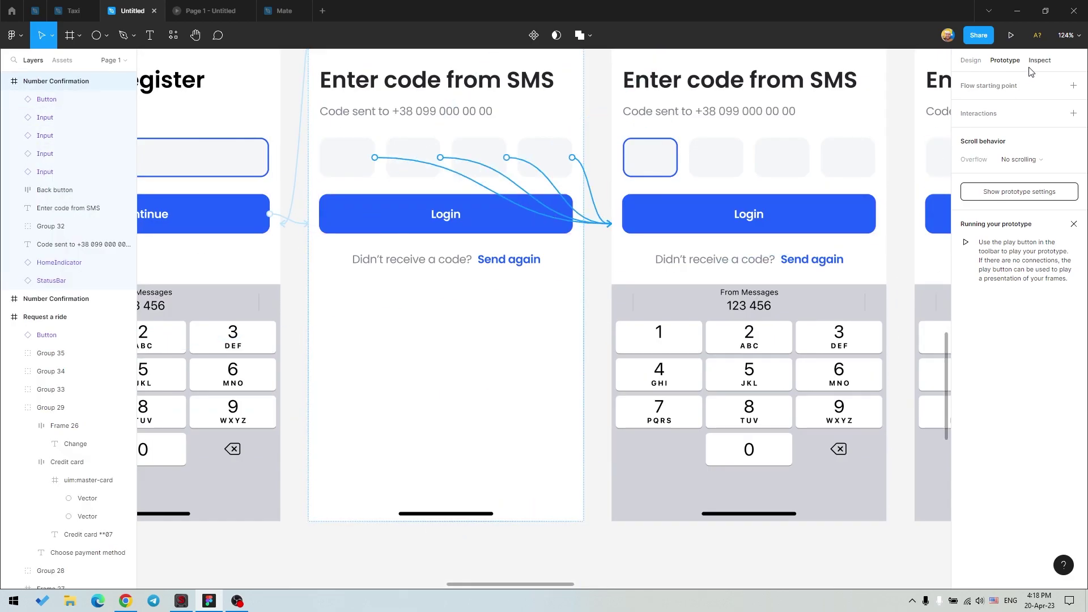
left_click(594, 207)
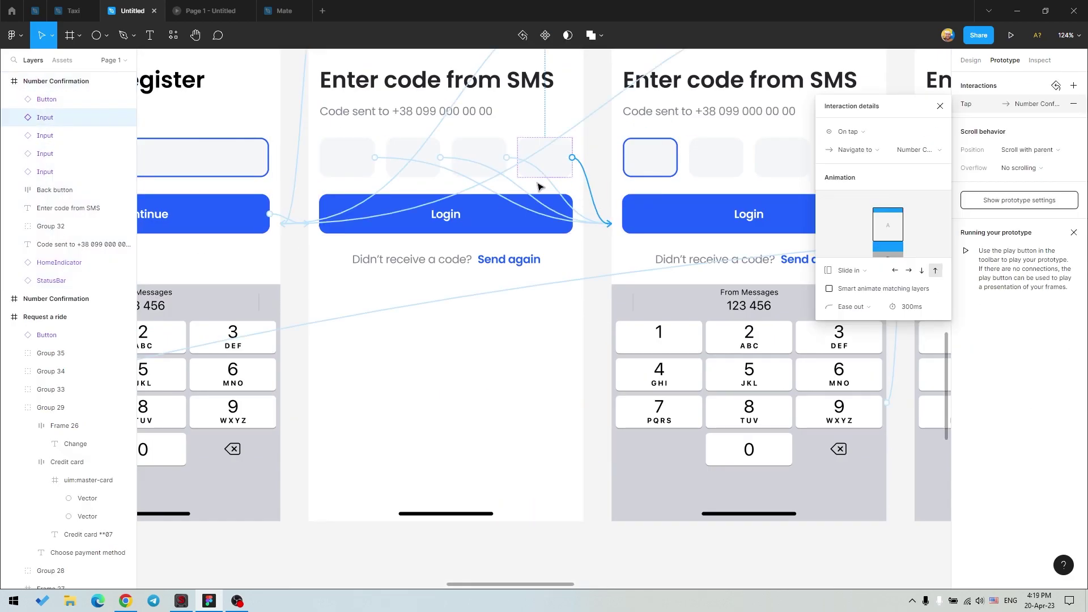
key("Escape")
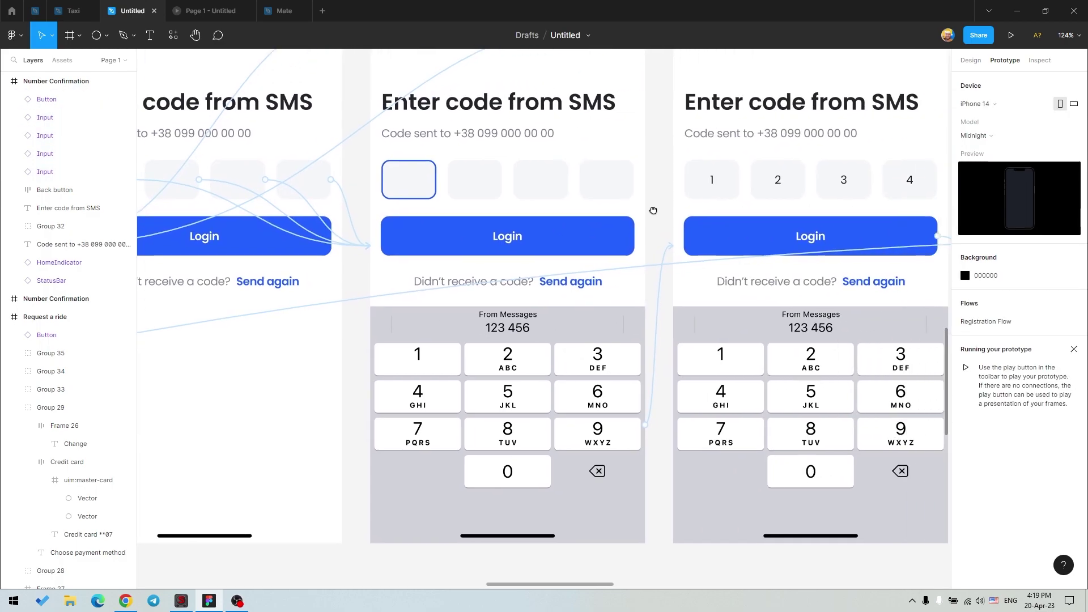
scroll(650, 211, "right", 10)
left_click(475, 284)
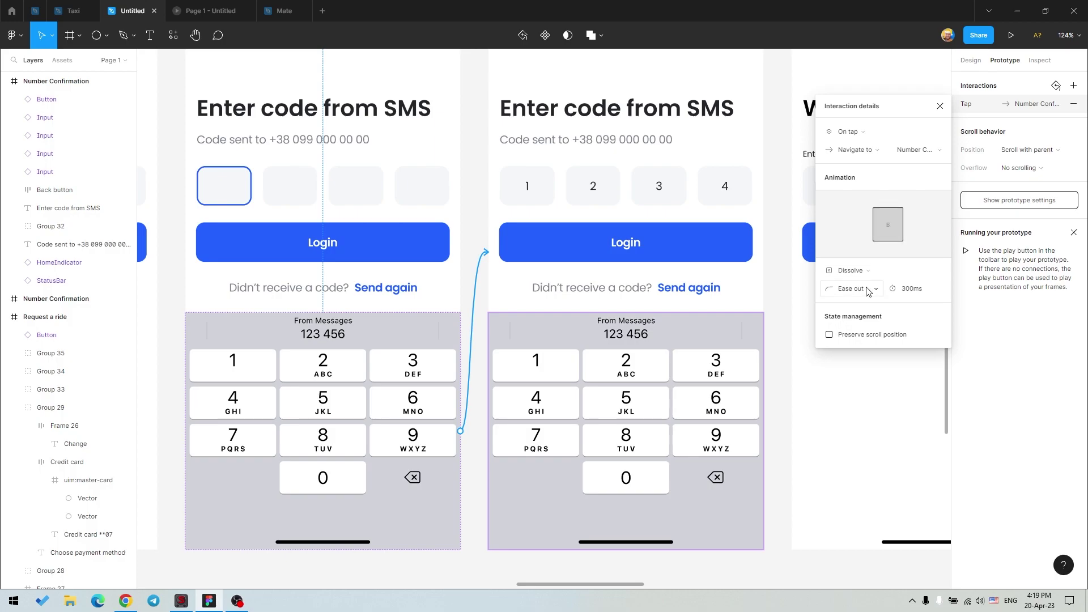
left_click(850, 270)
Play the prototype from the SMS code screen, then inspect a link's transition in the editor
left_click(1010, 35)
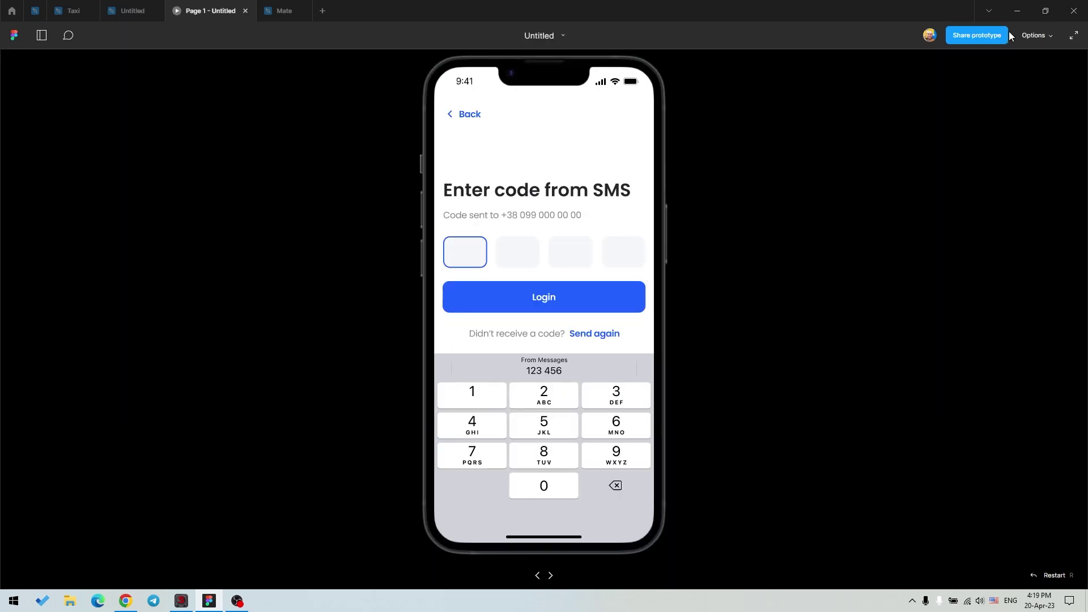
left_click(521, 394)
left_click(126, 11)
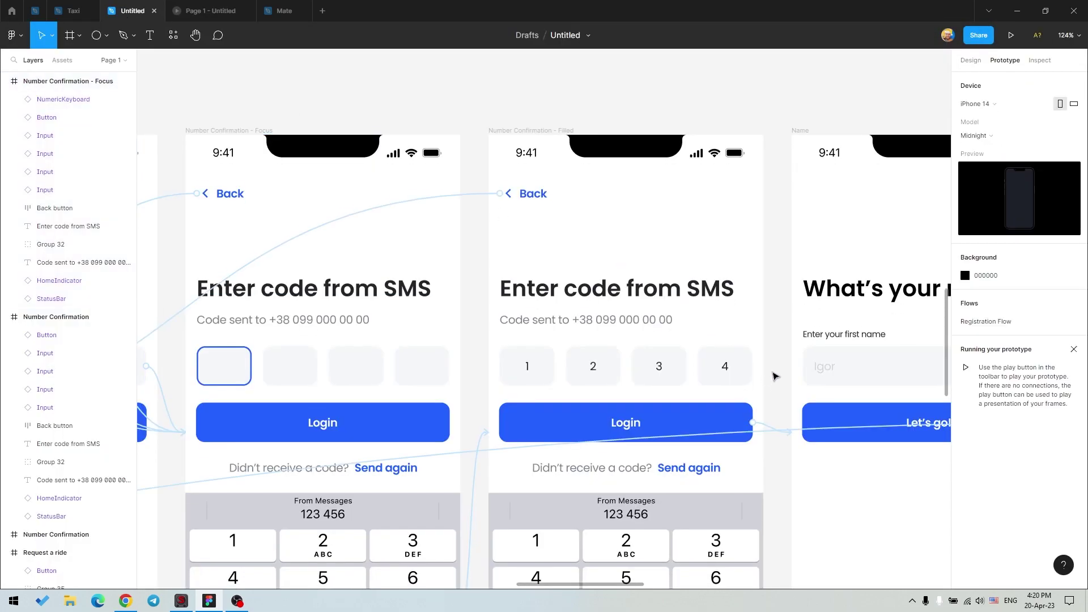
scroll(774, 374, "right", 5)
left_click(609, 226)
left_click(204, 11)
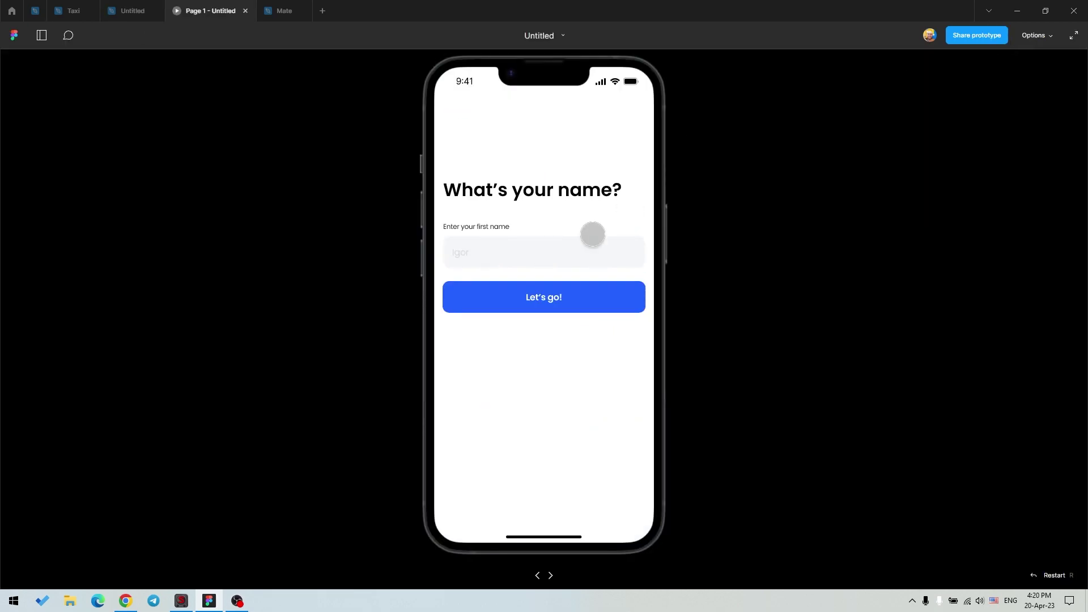
Test the name field in the prototype and select the Name frame in the editor
left_click(589, 233)
left_click(126, 11)
left_click(549, 103)
scroll(272, 155, "right", 10)
scroll(454, 170, "left", 5)
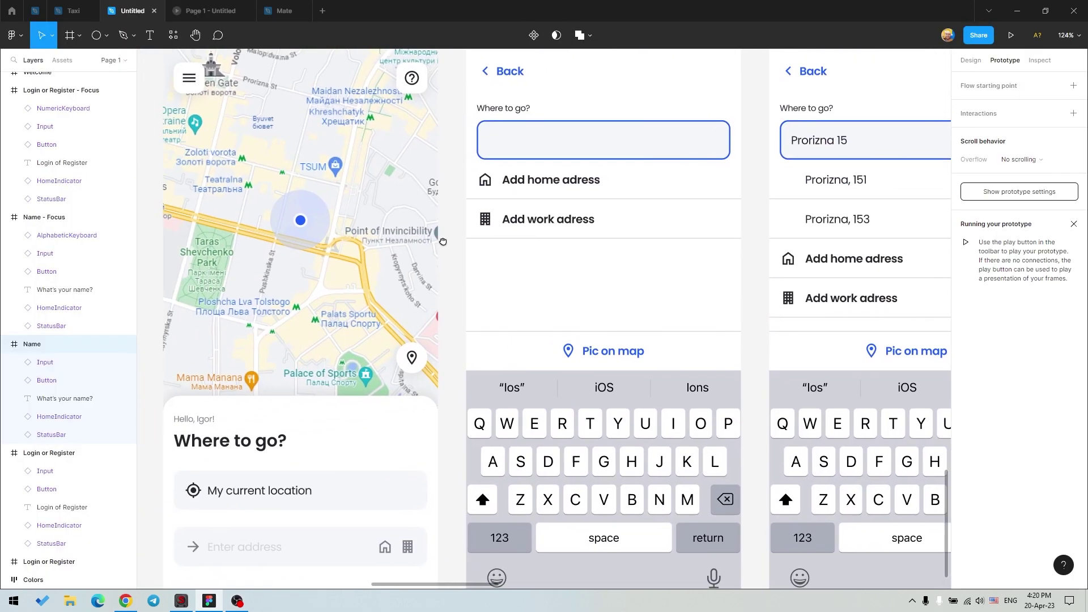
scroll(639, 207, "left", 5)
left_click(204, 11)
Tap through start, phone login, SMS code and name screens to reach the map
left_click(547, 370)
left_click(539, 257)
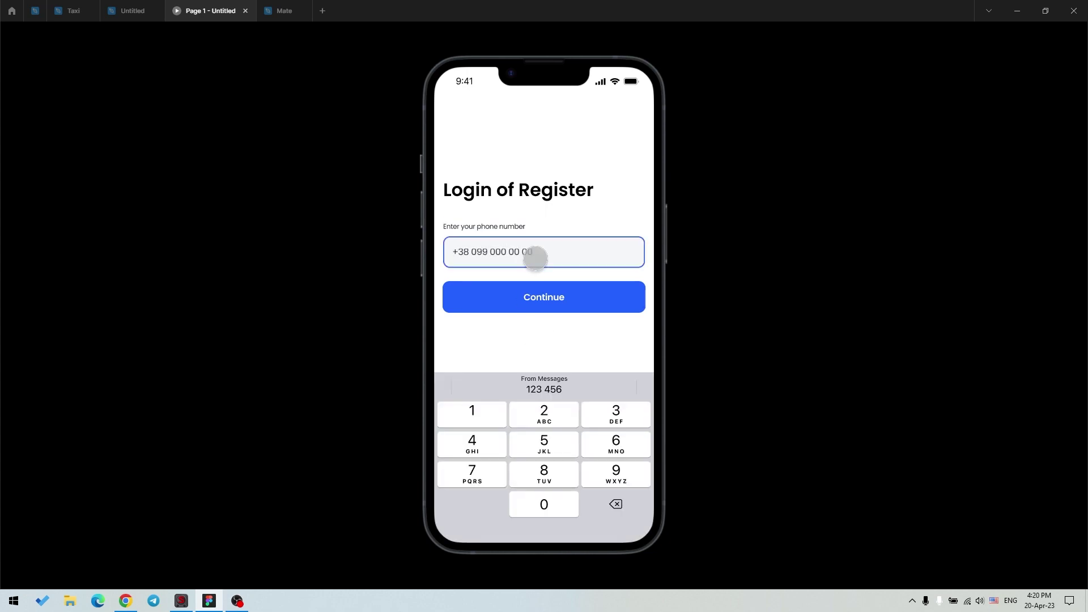
left_click(552, 298)
left_click(464, 252)
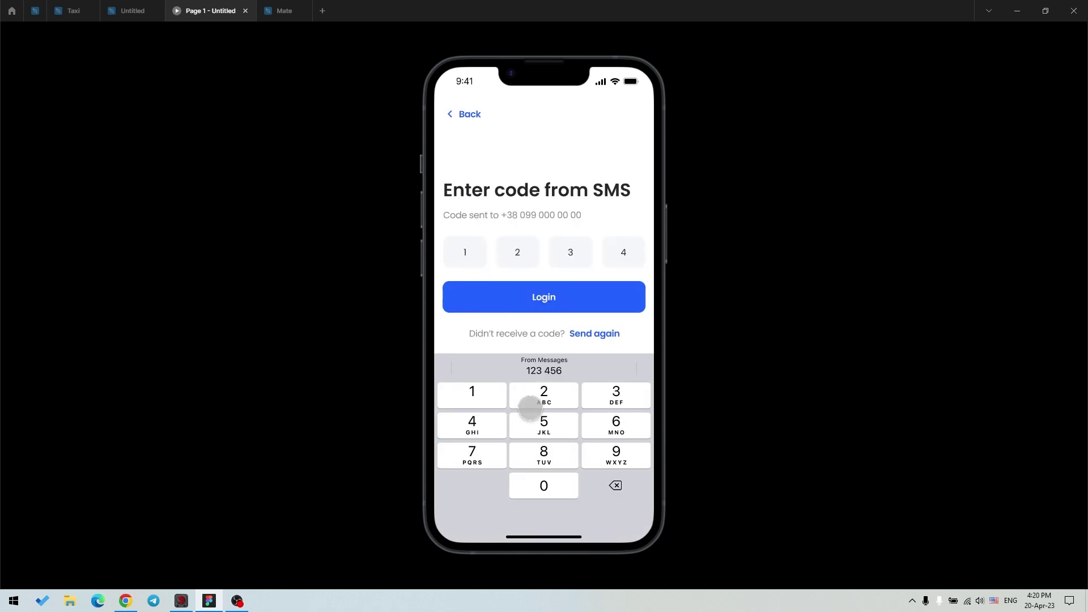
left_click(544, 301)
left_click(531, 256)
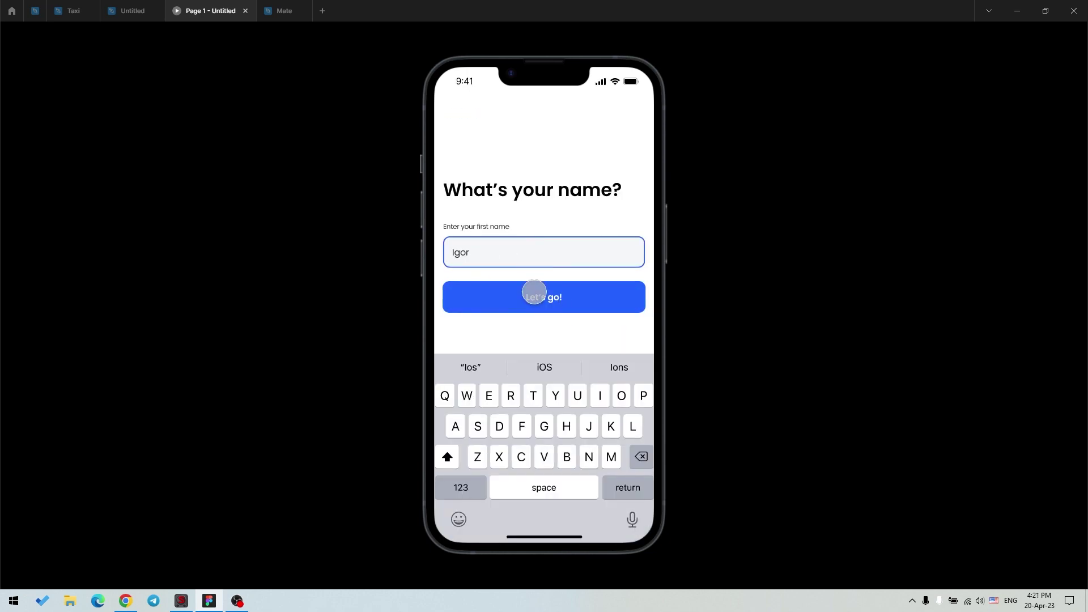
left_click(533, 292)
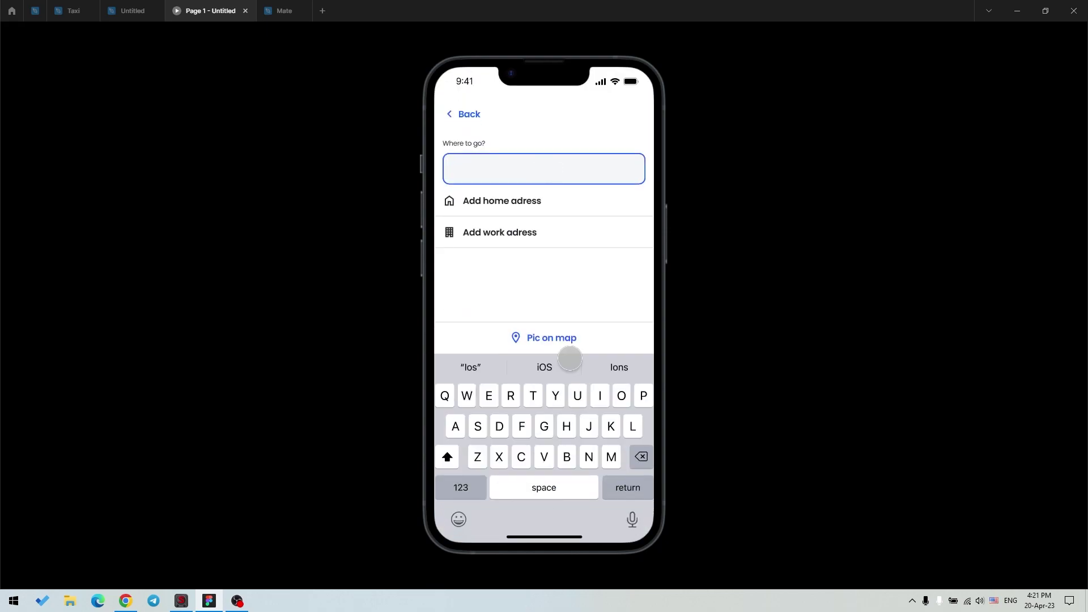
Pick a suggested address, go back to the address screen and return to the editor
left_click(492, 201)
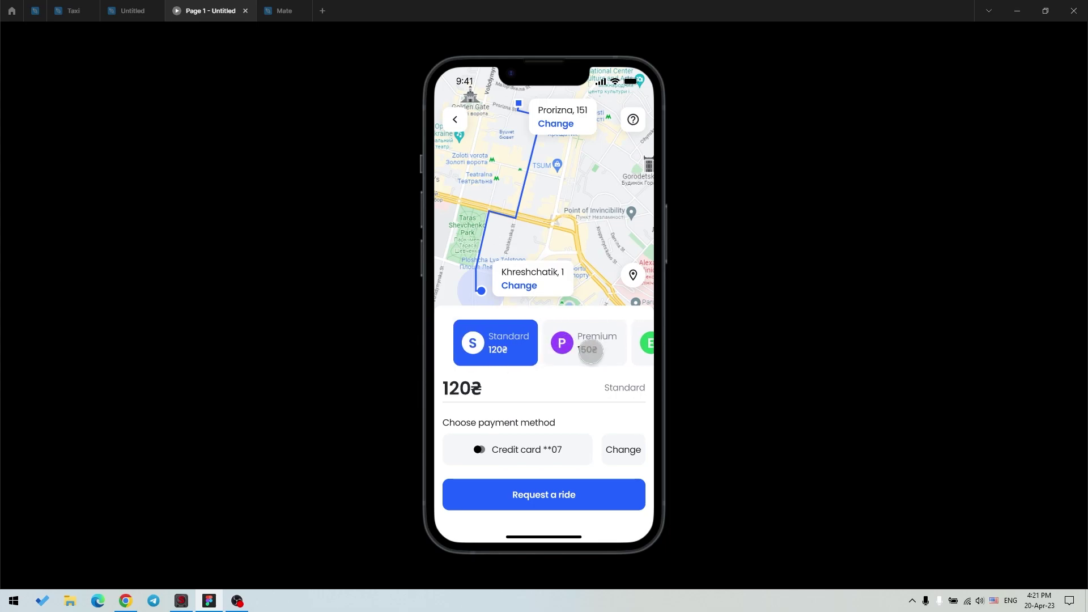
left_click(454, 119)
left_click(133, 11)
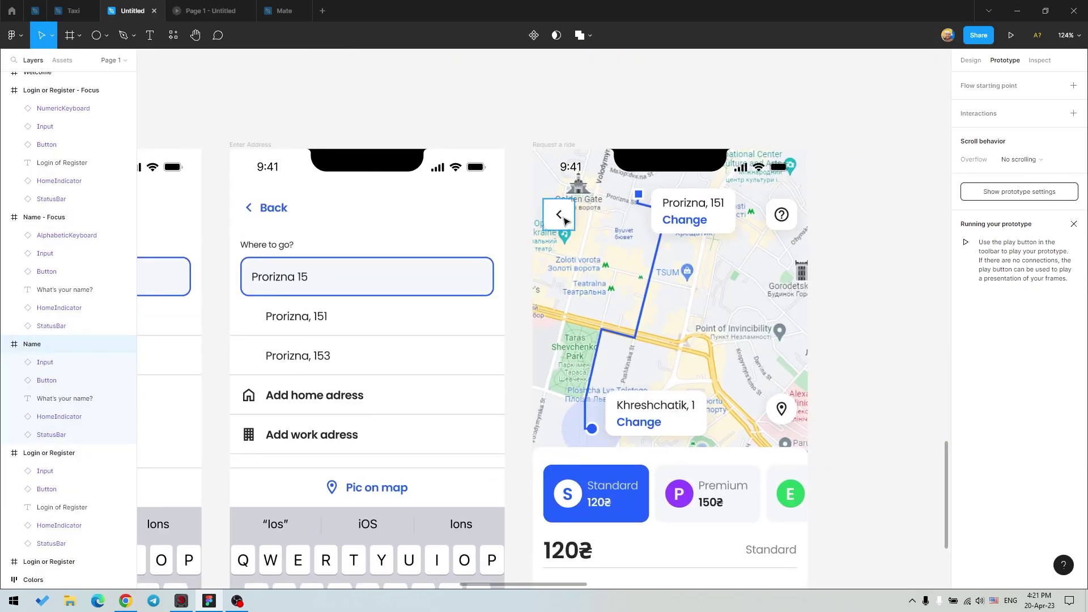
Check the Back link's transition, then replay the prototype through login and SMS code
left_click(522, 220)
left_click(883, 407)
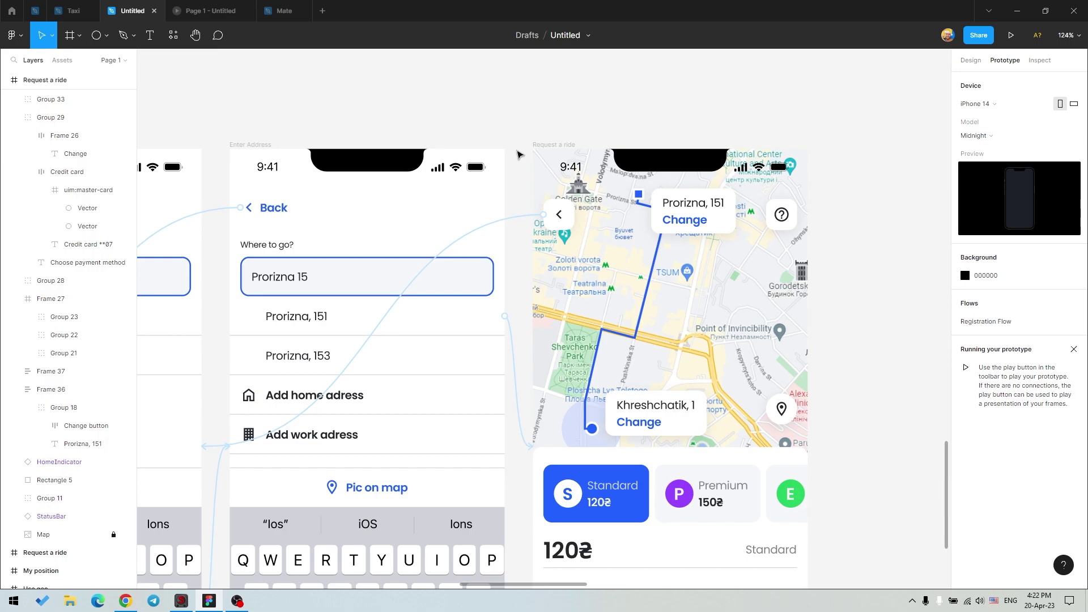
key("ctrl+alt+Return")
left_click(522, 248)
left_click(535, 287)
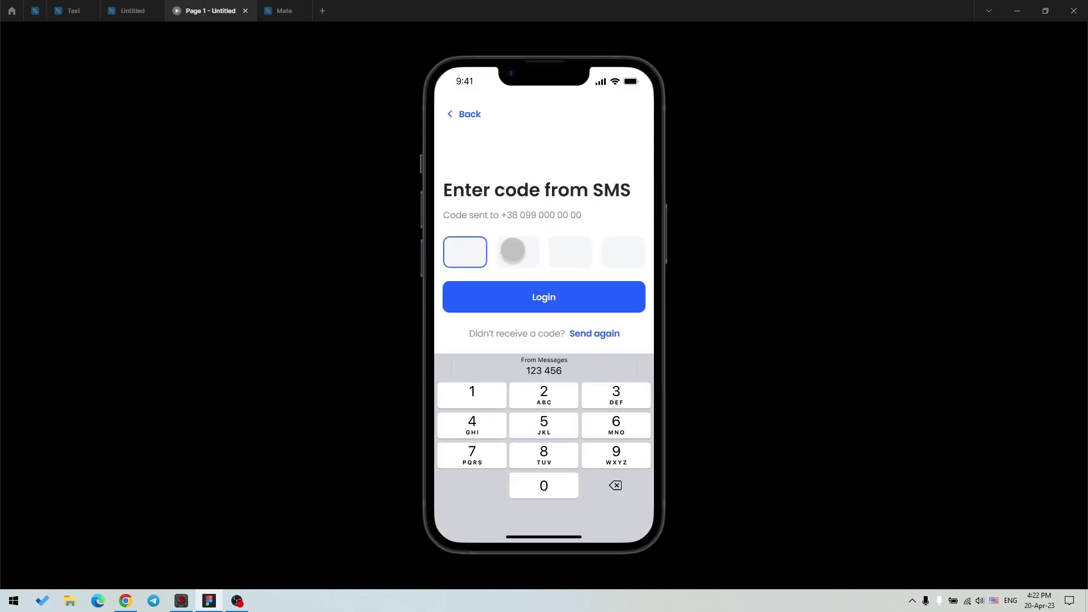
left_click(537, 390)
Continue through name, map, location prompt and address selection, then loop back to the code screen
left_click(513, 252)
left_click(515, 294)
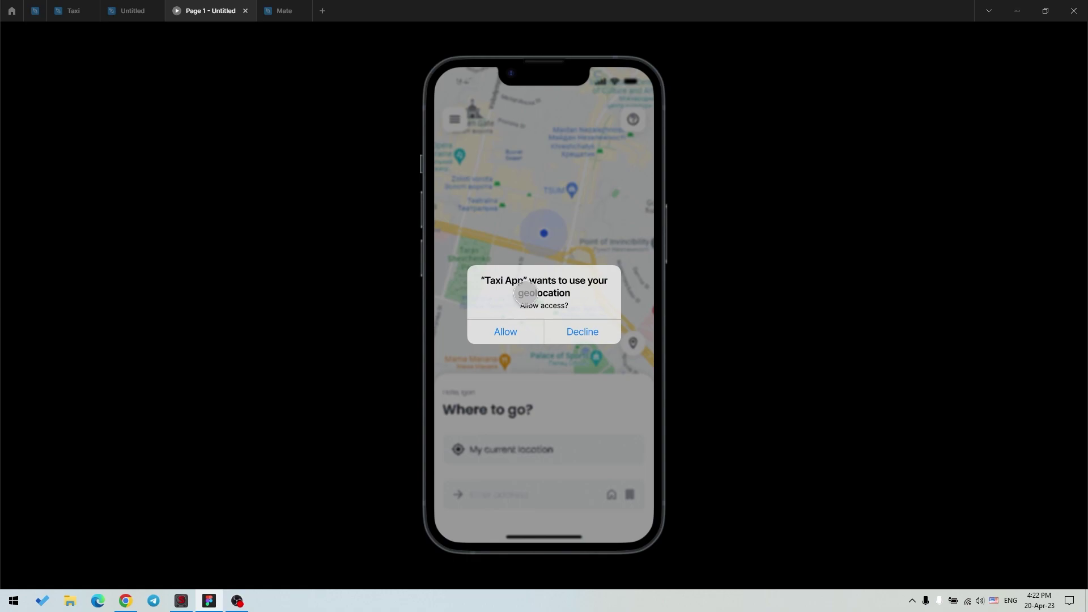
left_click(503, 328)
left_click(536, 493)
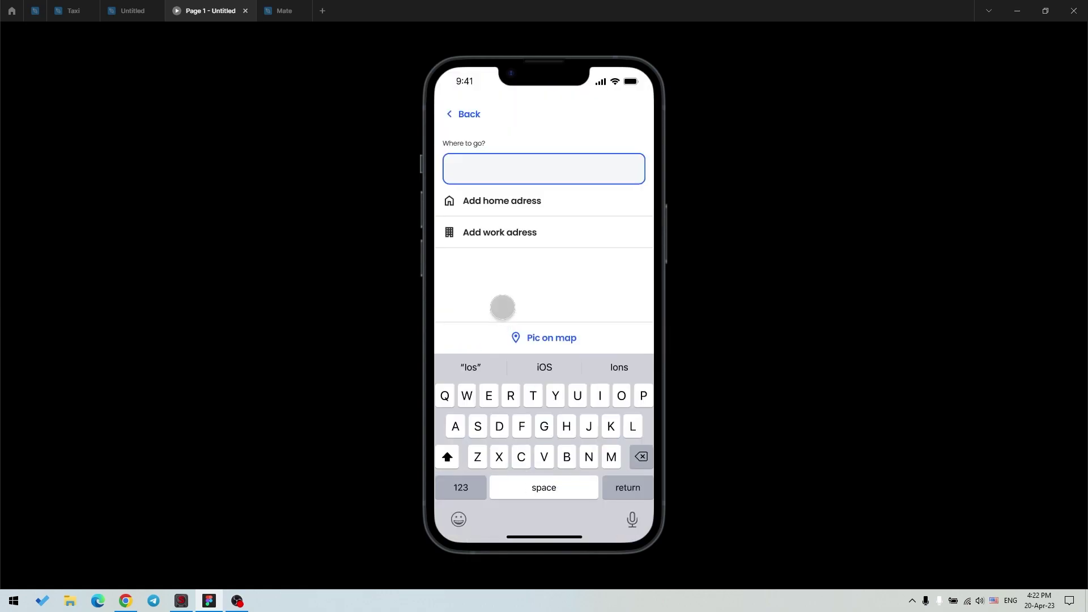
left_click(493, 189)
left_click(561, 493)
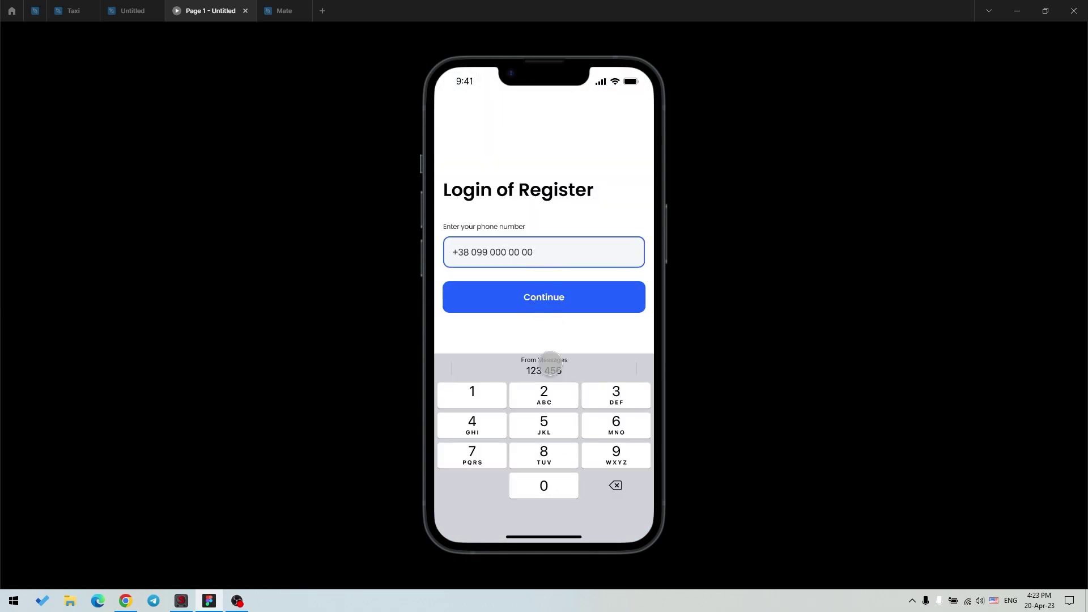
left_click(528, 298)
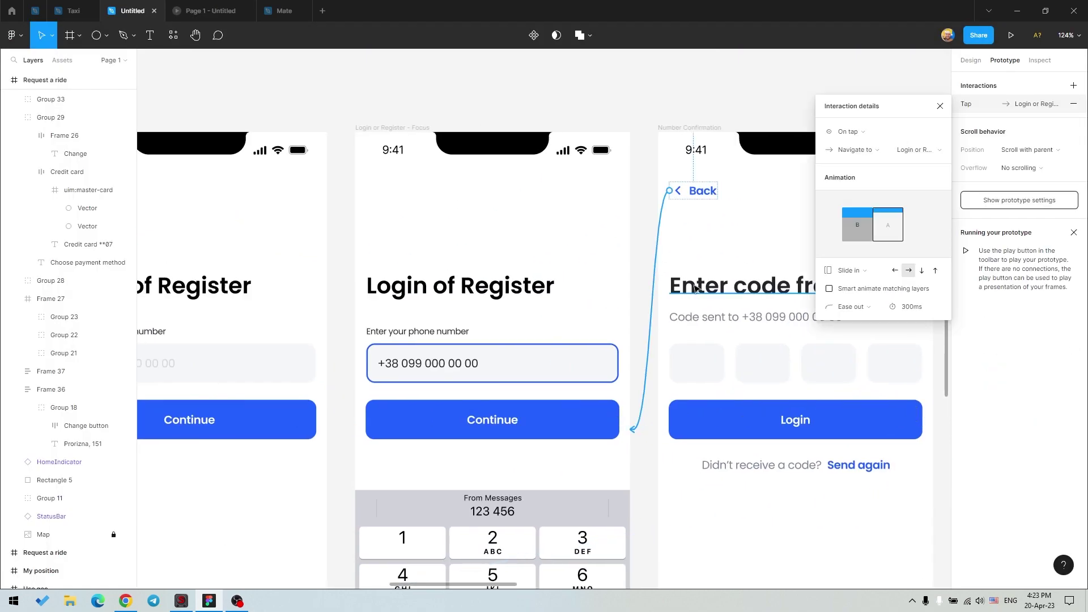
Review the 300ms ease-out Slide in on the filled code screen and Enter Address Back links
scroll(716, 329, "right", 5)
left_click(569, 175)
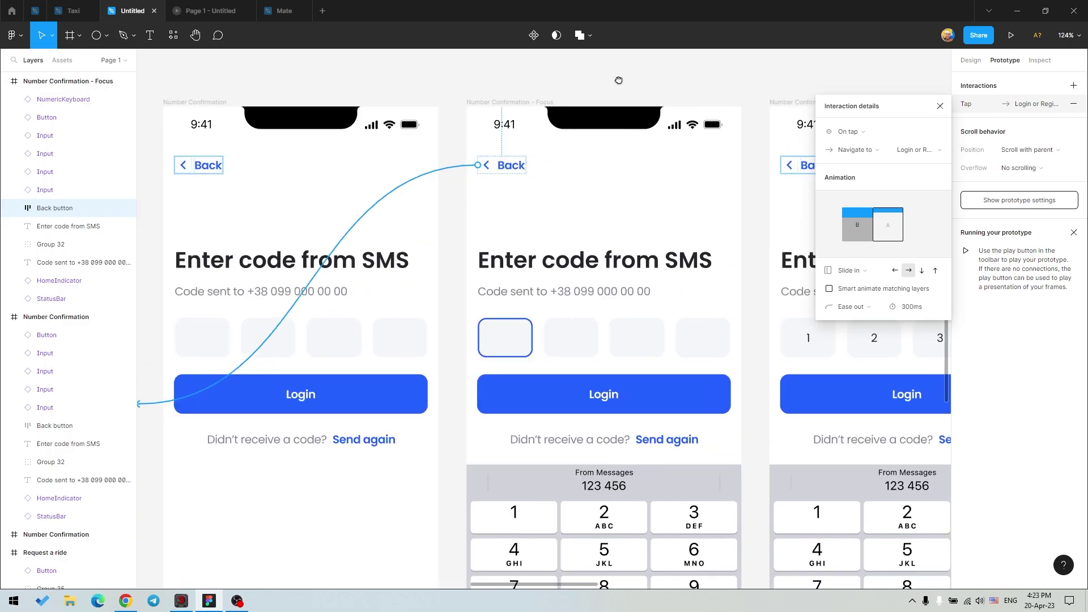
left_click_drag(697, 81, 461, 79)
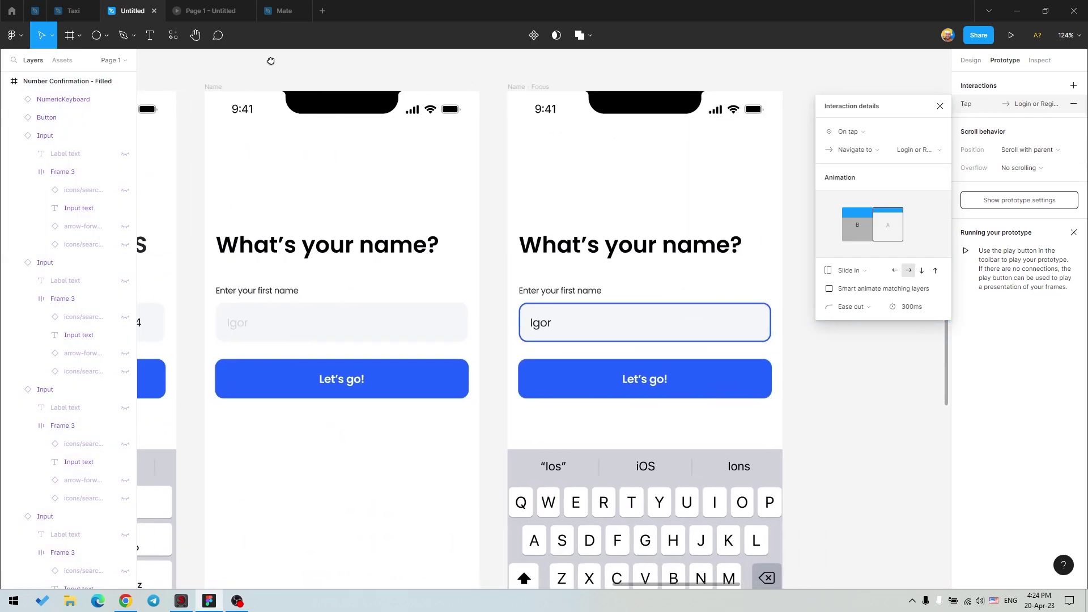
scroll(462, 79, "down", 10)
left_click(245, 180)
scroll(246, 180, "left", 5)
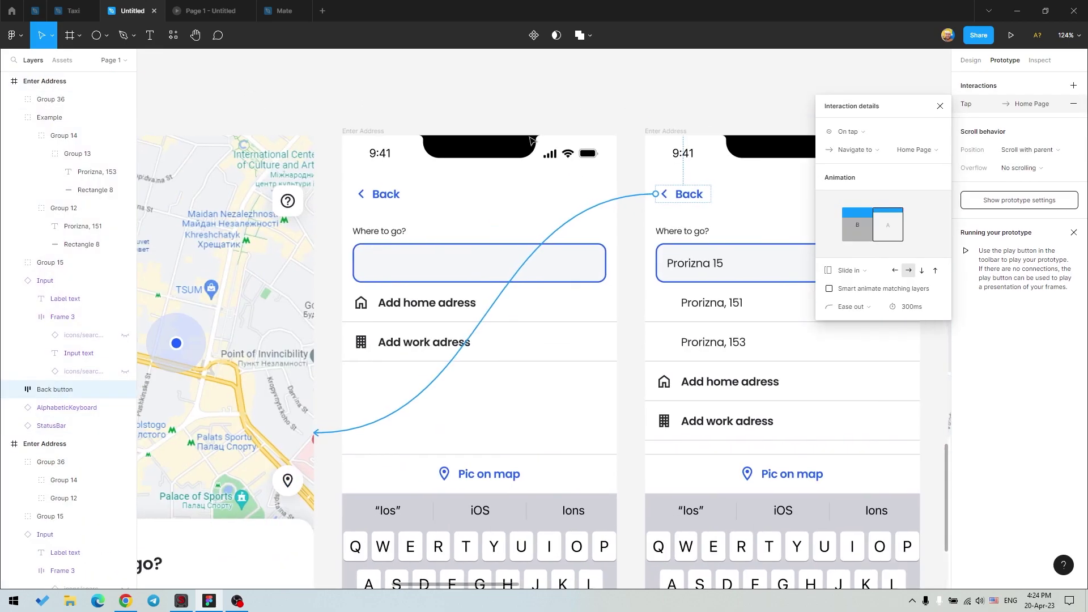